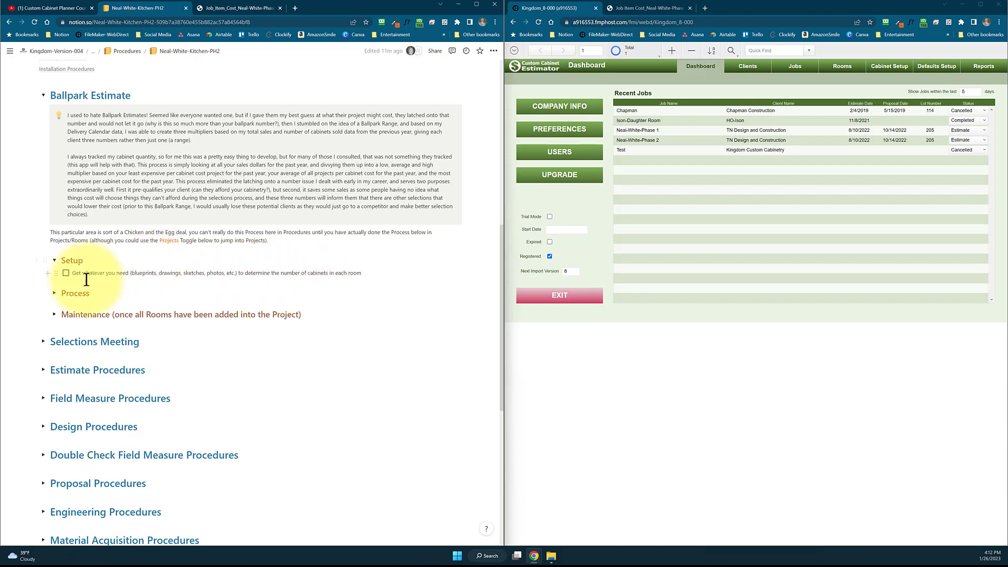
Expand the Ballpark Estimate Process section and review its checklist, the estimates table and the room's linkable ballpark rates
{"action": "left_click", "coordinate": [54, 293]}
{"action": "scroll", "coordinate": [159, 272], "scroll_direction": "down", "scroll_amount": 2}
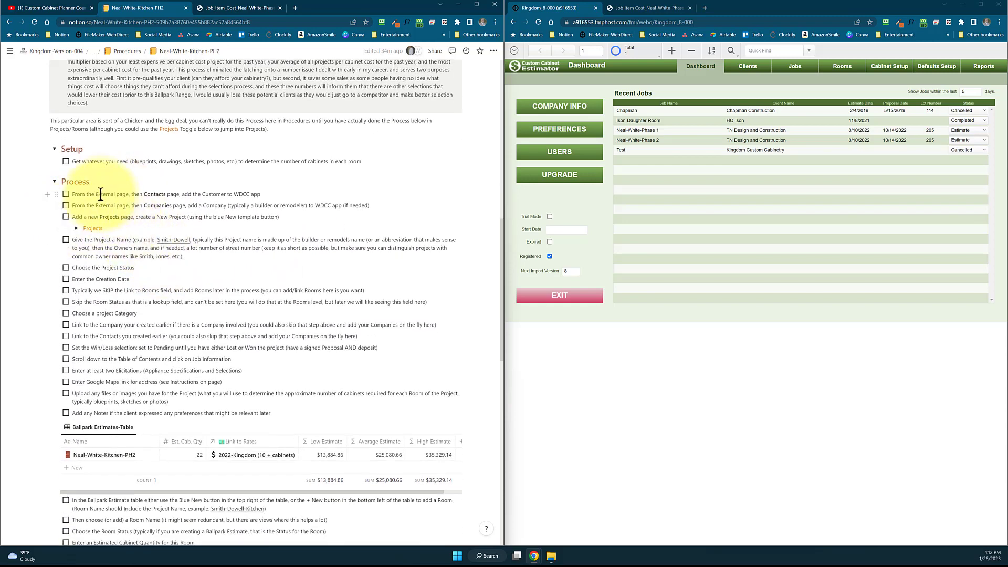
{"action": "scroll", "coordinate": [101, 195], "scroll_direction": "down", "scroll_amount": 1}
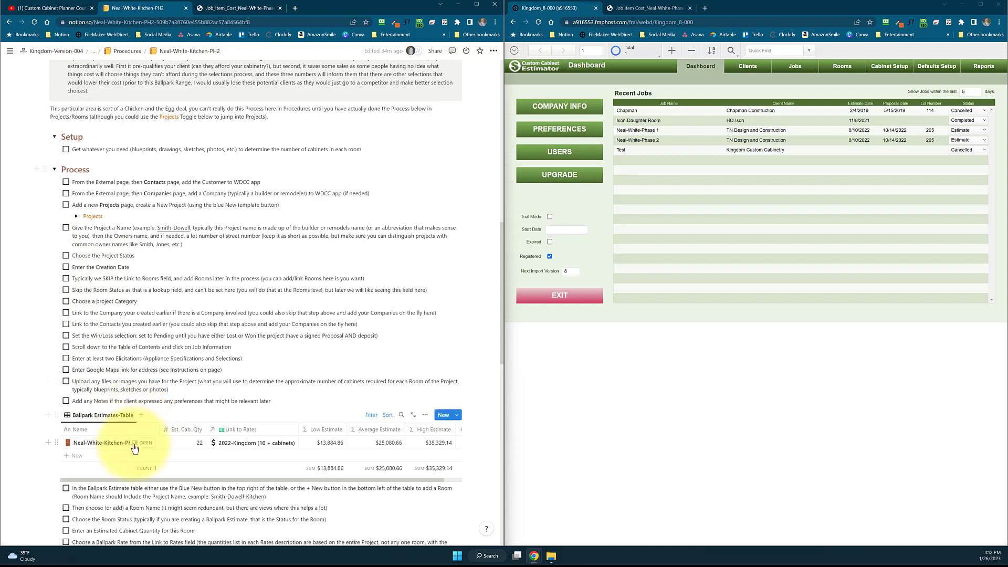
{"action": "scroll", "coordinate": [259, 445], "scroll_direction": "down", "scroll_amount": 1}
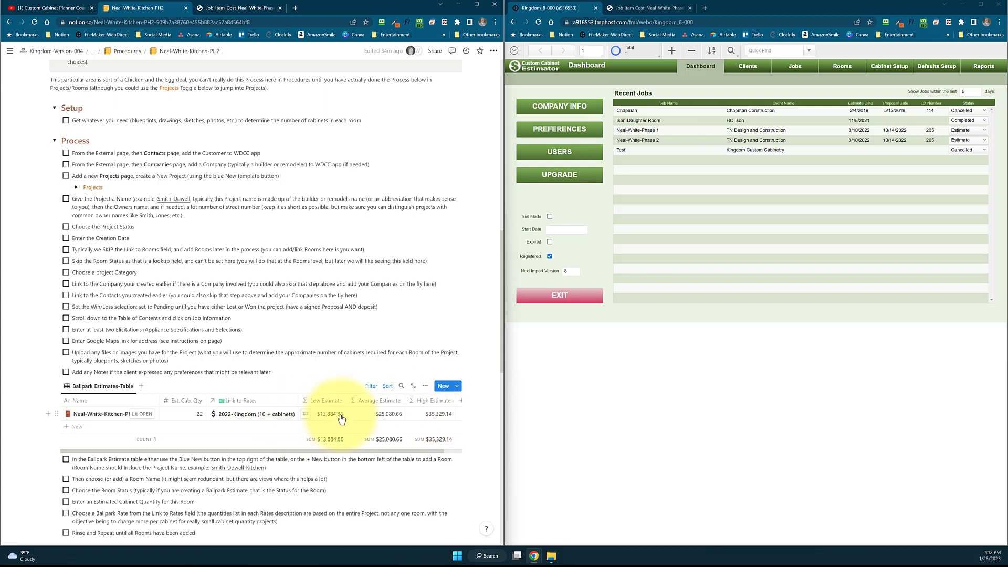
{"action": "scroll", "coordinate": [341, 418], "scroll_direction": "down", "scroll_amount": 1}
{"action": "scroll", "coordinate": [341, 418], "scroll_direction": "down", "scroll_amount": 1}
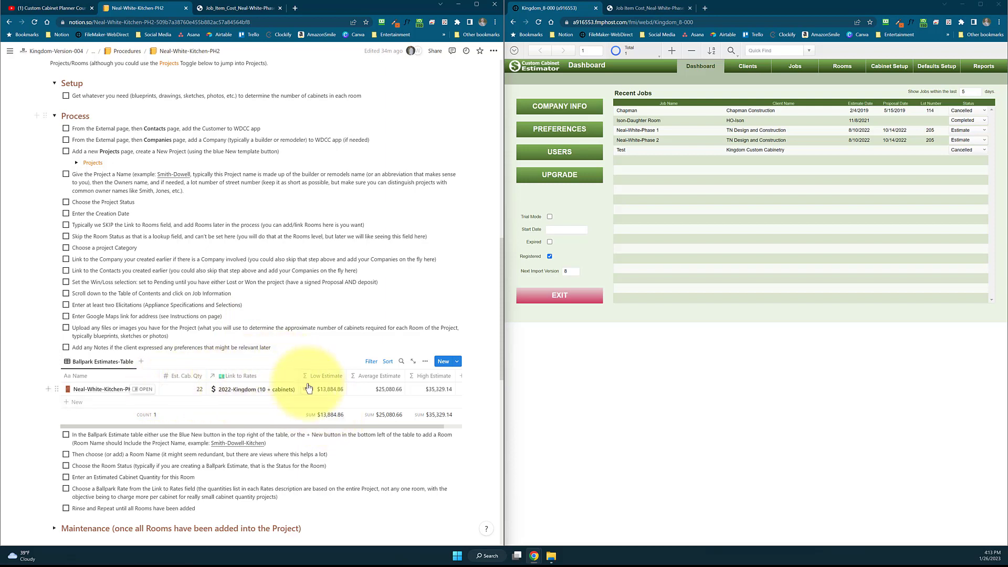
{"action": "left_click", "coordinate": [256, 394]}
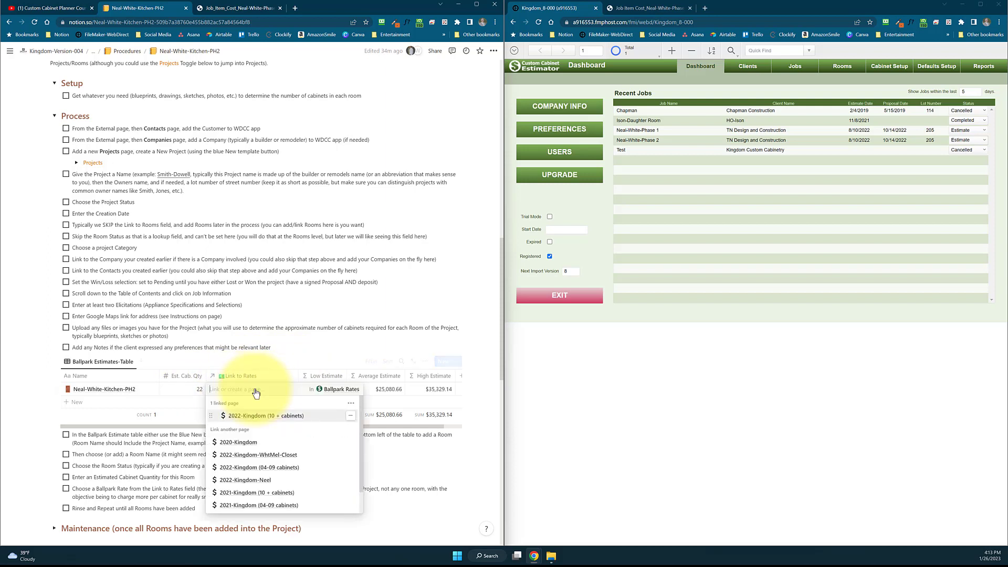
{"action": "key", "text": "Escape"}
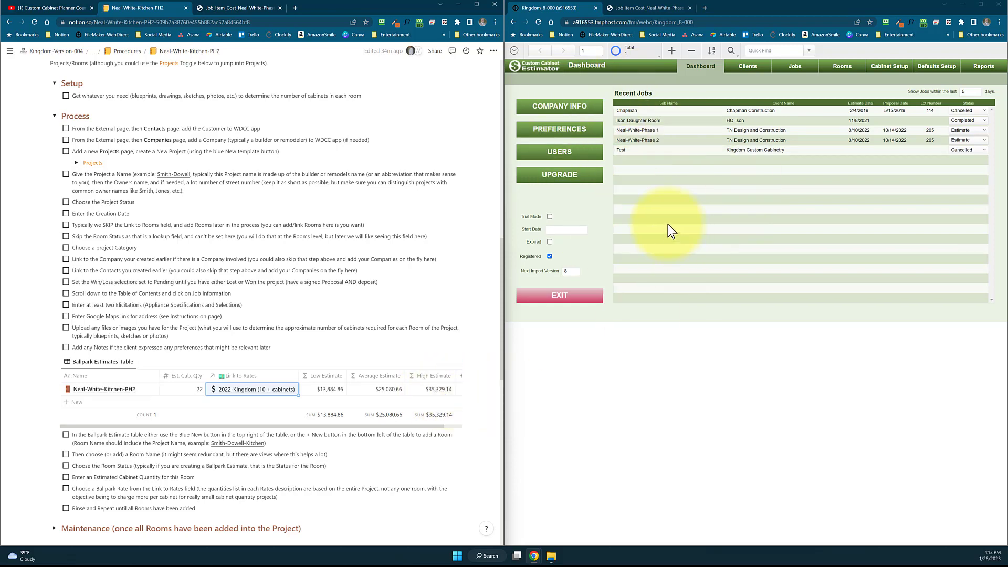
Expand the Selections Meeting section with its Setup and Process parts and review the instructions and selection tables
{"action": "scroll", "coordinate": [272, 330], "scroll_direction": "down", "scroll_amount": 3}
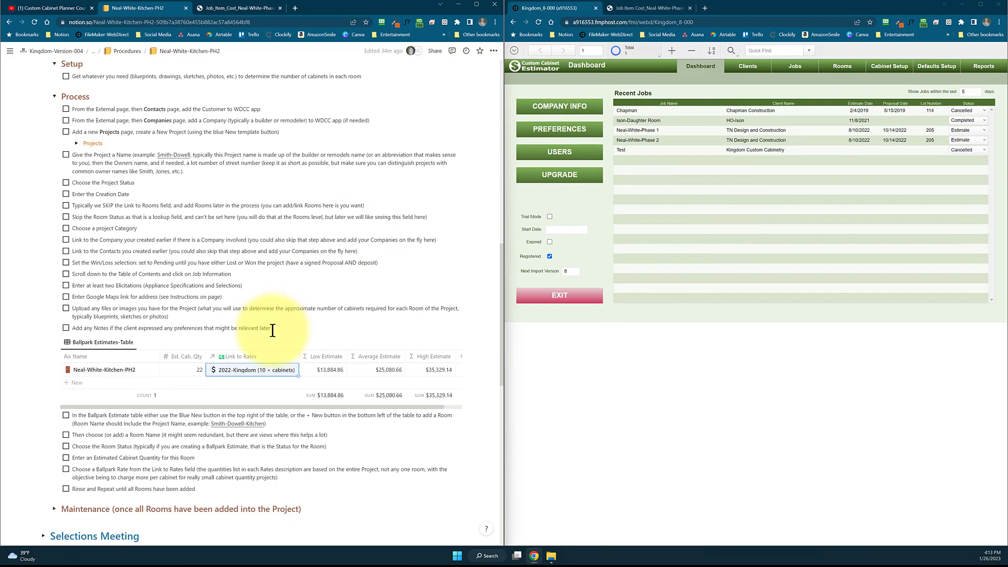
{"action": "scroll", "coordinate": [246, 405], "scroll_direction": "down", "scroll_amount": 2}
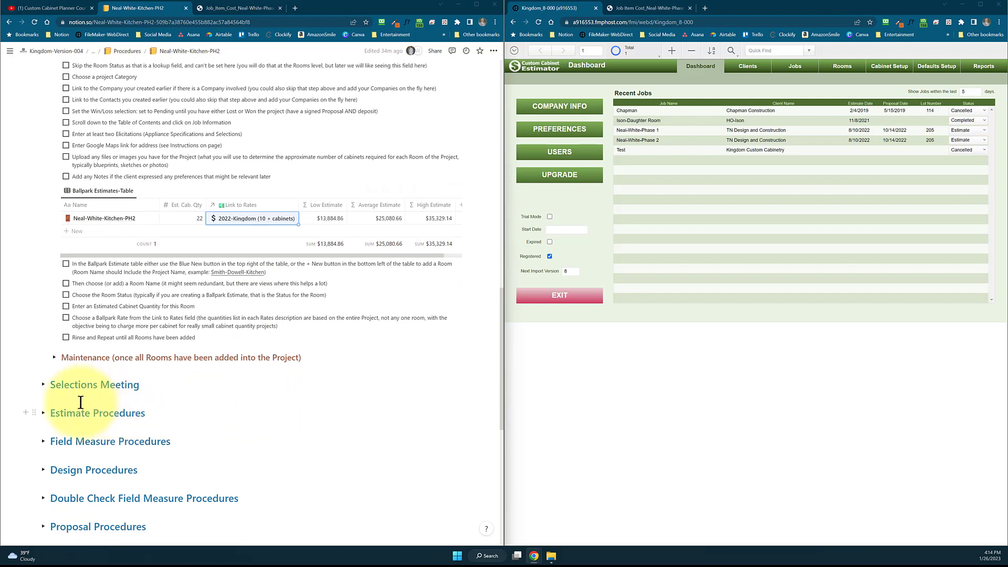
{"action": "left_click", "coordinate": [42, 386]}
{"action": "scroll", "coordinate": [73, 393], "scroll_direction": "down", "scroll_amount": 1}
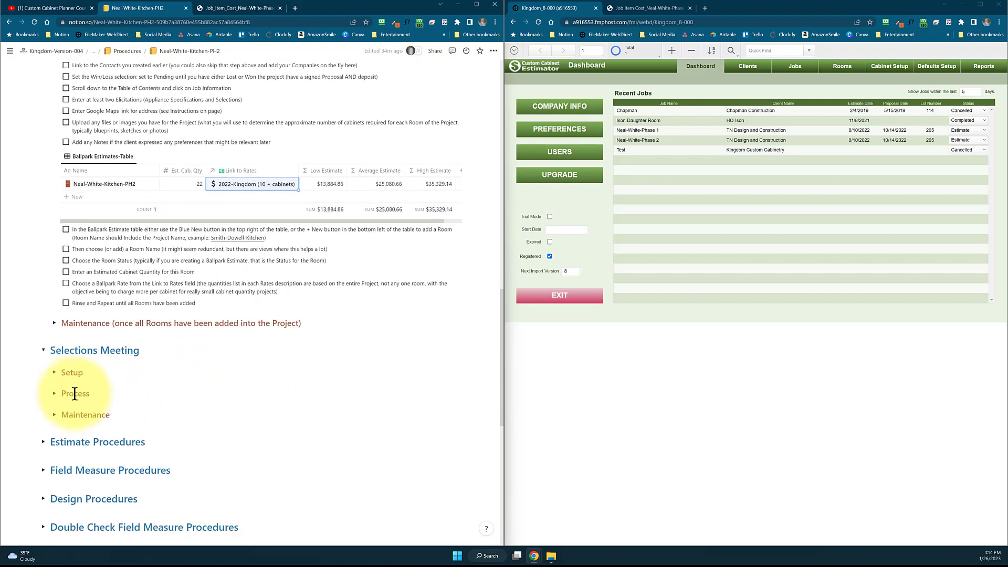
{"action": "left_click", "coordinate": [54, 373]}
{"action": "scroll", "coordinate": [180, 367], "scroll_direction": "down", "scroll_amount": 2}
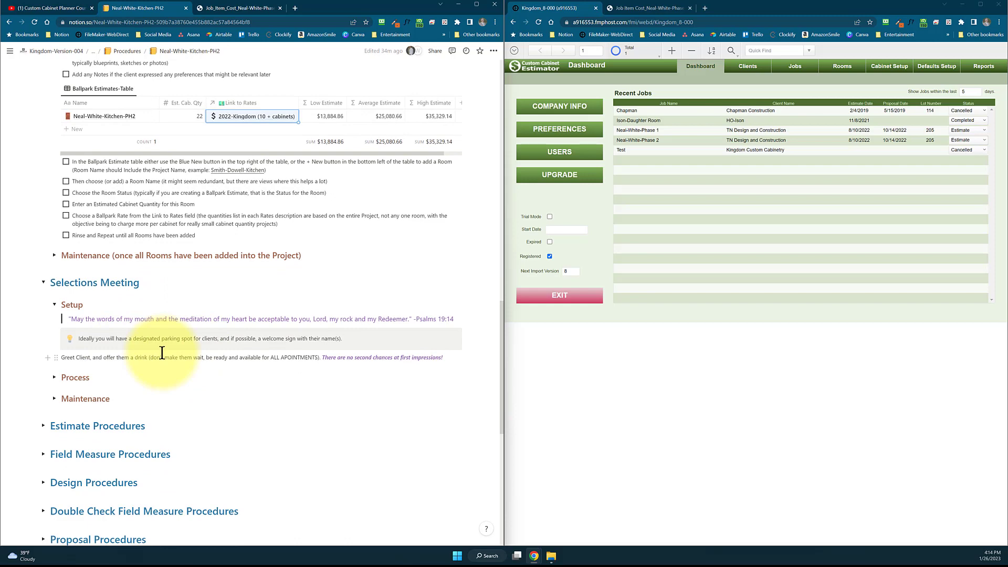
{"action": "scroll", "coordinate": [161, 367], "scroll_direction": "down", "scroll_amount": 1}
{"action": "left_click", "coordinate": [56, 327]}
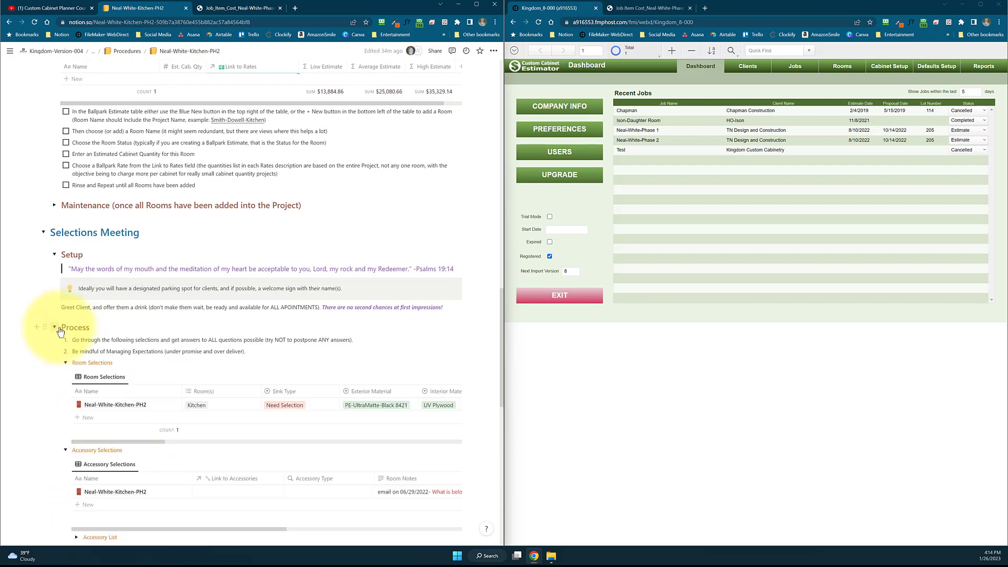
{"action": "scroll", "coordinate": [209, 355], "scroll_direction": "down", "scroll_amount": 1}
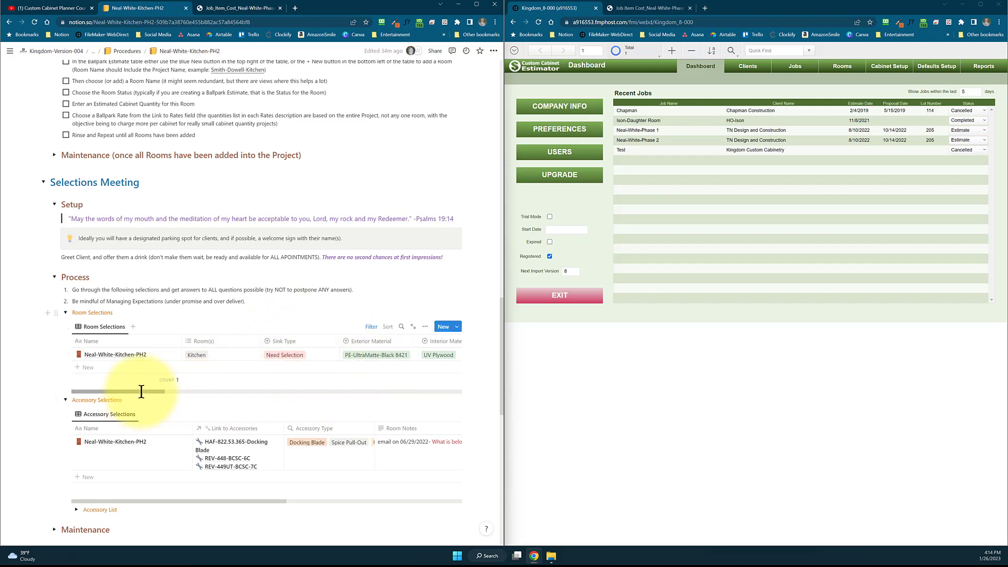
Review the columns of the Room Selections table, including the available Door Panel Profile options
{"action": "left_click_drag", "start_coordinate": [141, 392], "coordinate": [166, 392]}
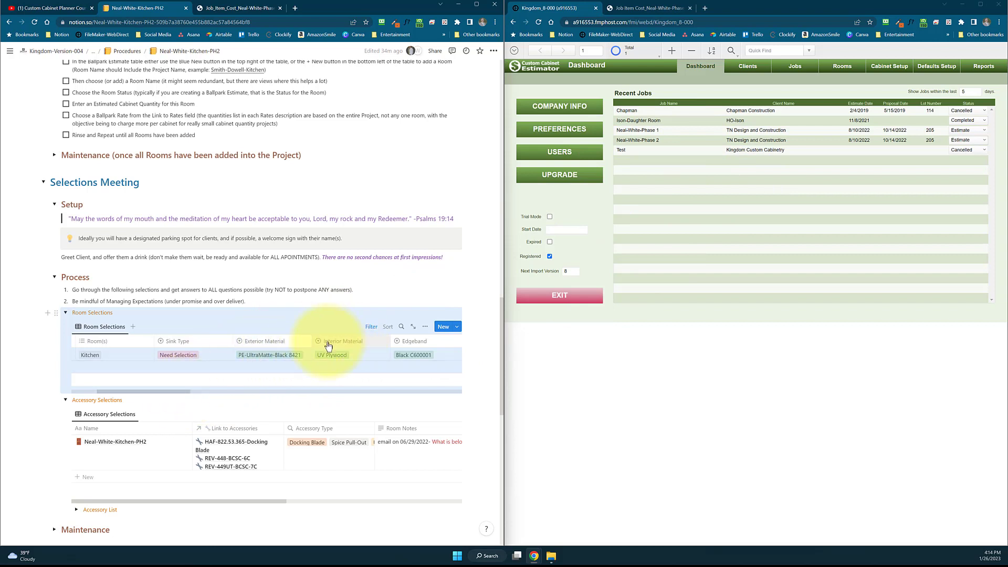
{"action": "left_click", "coordinate": [152, 391]}
{"action": "left_click_drag", "start_coordinate": [151, 391], "coordinate": [261, 391]}
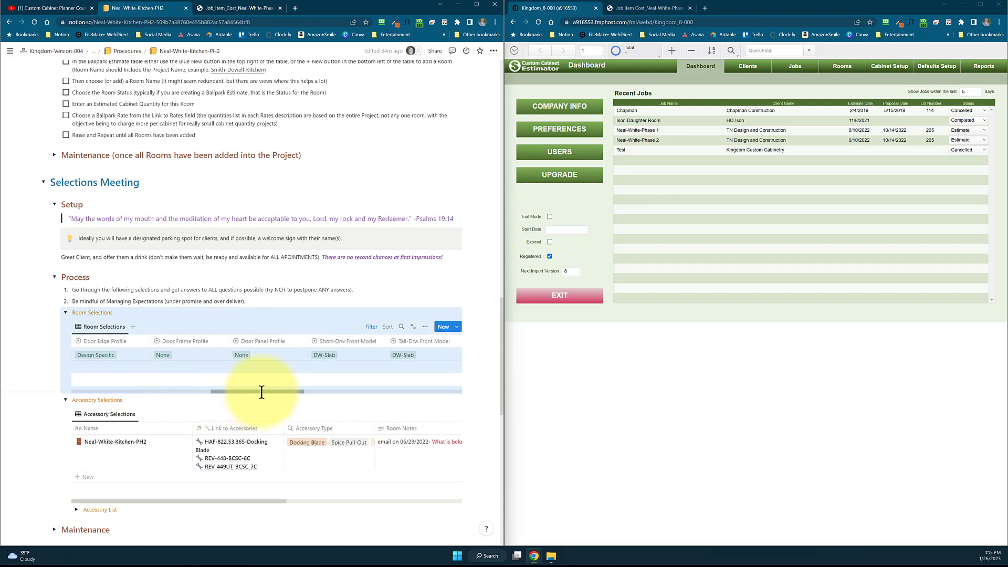
{"action": "left_click", "coordinate": [274, 356]}
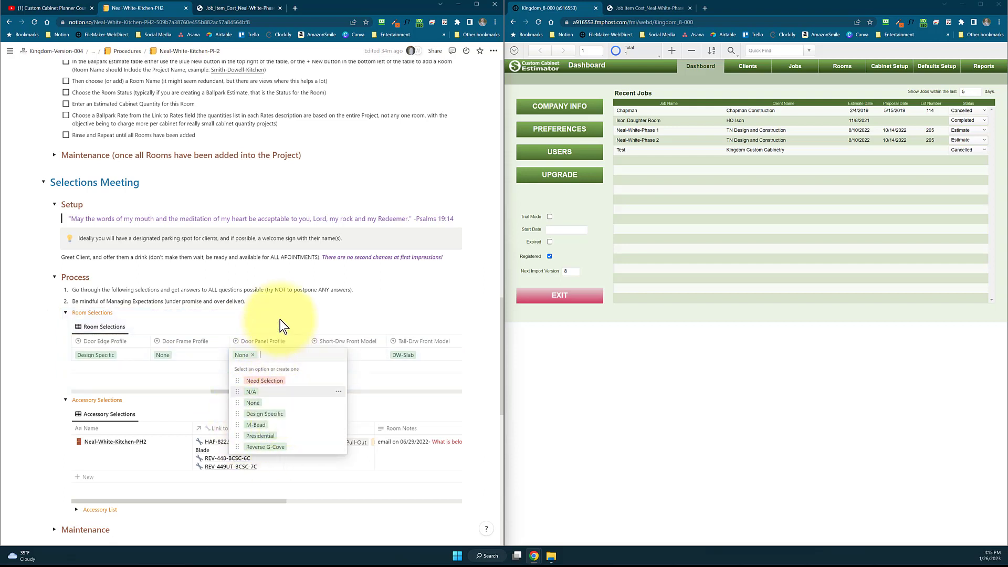
{"action": "key", "text": "Escape"}
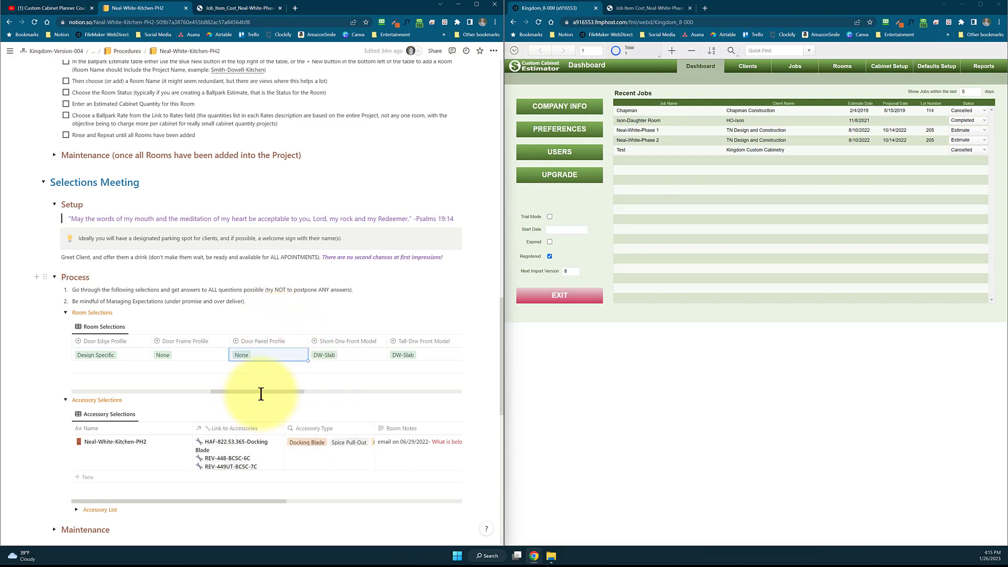
{"action": "mouse_move", "coordinate": [277, 394]}
{"action": "left_mouse_down"}
{"action": "mouse_move", "coordinate": [432, 392]}
{"action": "mouse_move", "coordinate": [417, 394]}
{"action": "left_mouse_up"}
In the Accessory Selections table, widen Link to Accessories, narrow Accessory Type and wrap the Accessory Type column
{"action": "scroll", "coordinate": [251, 443], "scroll_direction": "down", "scroll_amount": 1}
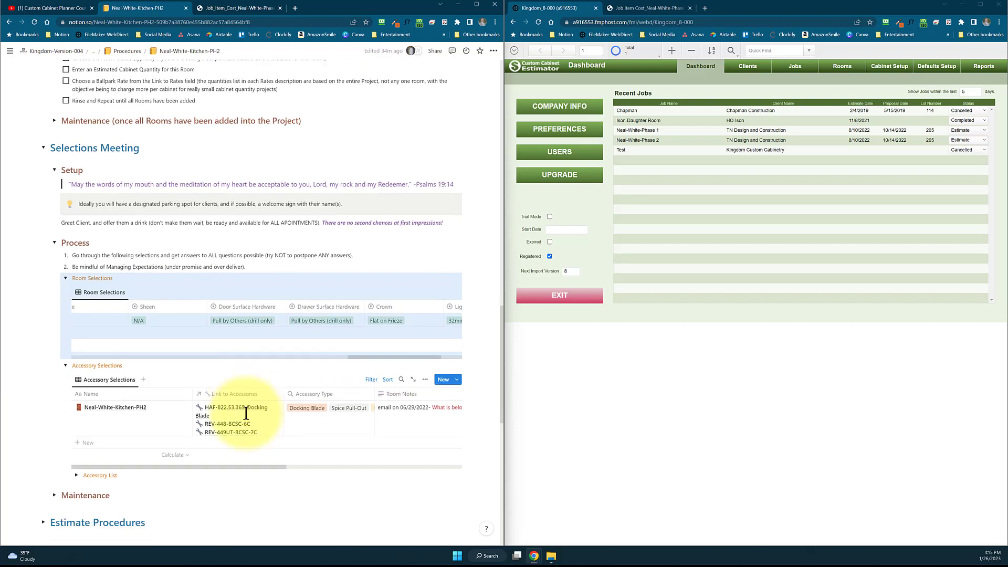
{"action": "left_click_drag", "start_coordinate": [284, 386], "coordinate": [294, 384]}
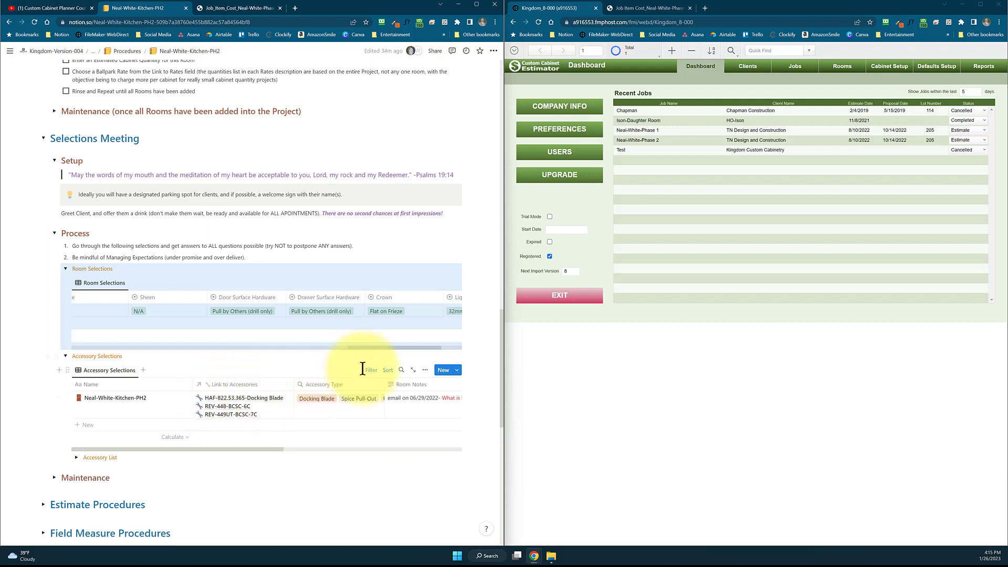
{"action": "left_click_drag", "start_coordinate": [382, 387], "coordinate": [351, 391]}
{"action": "left_click", "coordinate": [344, 385]}
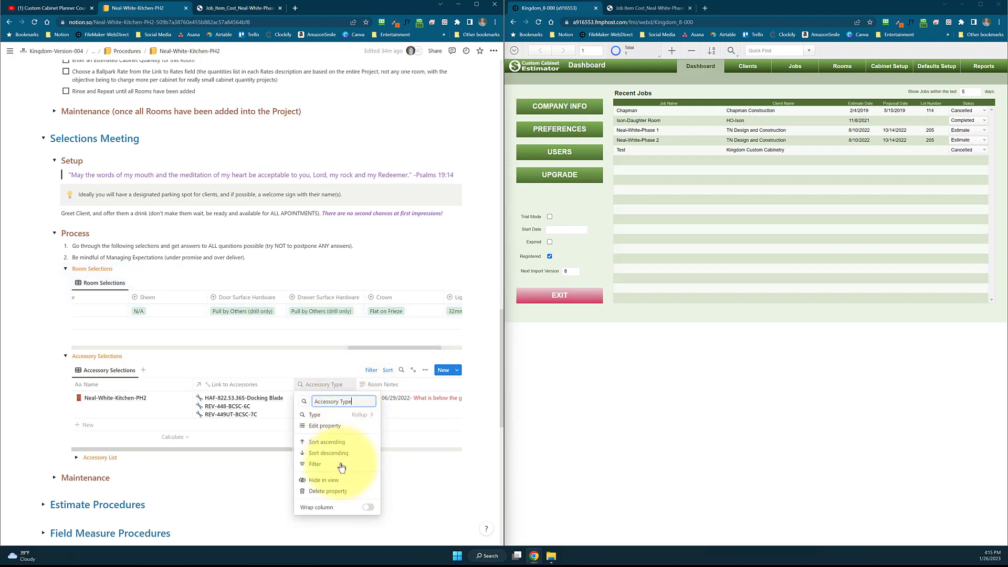
{"action": "left_click", "coordinate": [368, 507]}
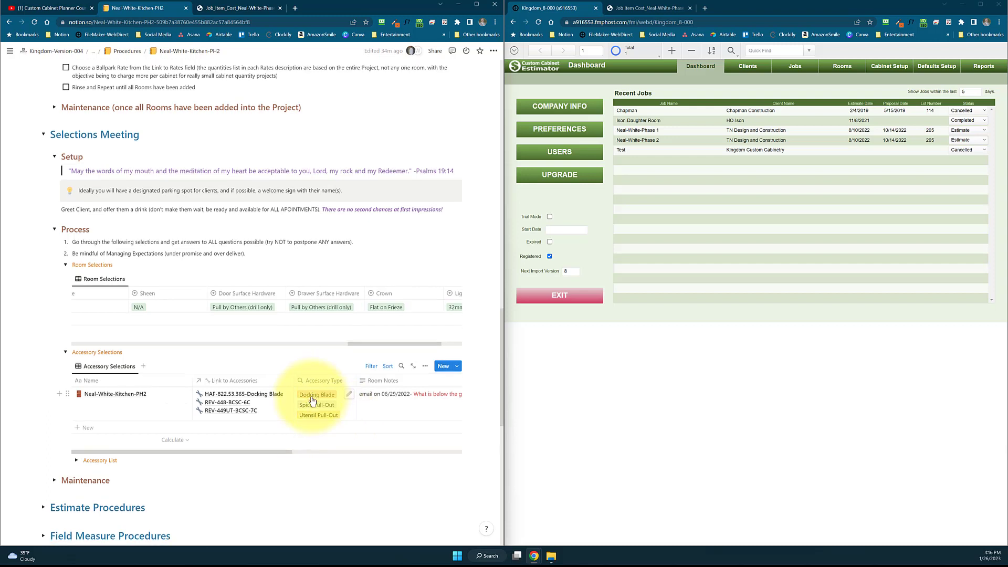
Open the Phase 2 job for TN Design and Construction from the recent jobs in Custom Cabinet Estimator
{"action": "scroll", "coordinate": [320, 399], "scroll_direction": "down", "scroll_amount": 1}
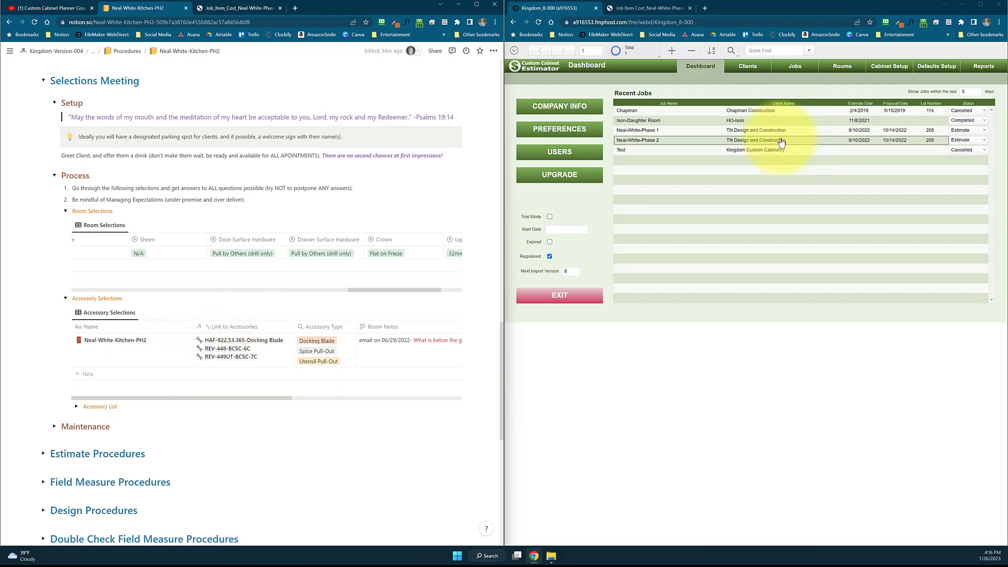
{"action": "left_click", "coordinate": [781, 141]}
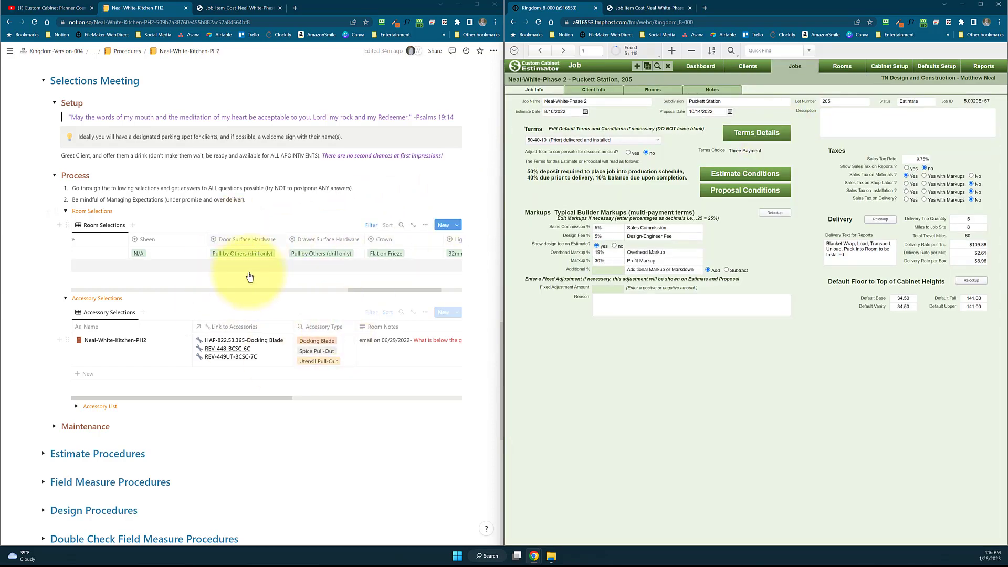
In the Notion procedures, expand the Custom Cabinet Estimator Setup section under Estimate Procedures, including Supplies You'll Need and Job Specific Data
{"action": "scroll", "coordinate": [225, 325], "scroll_direction": "down", "scroll_amount": 2}
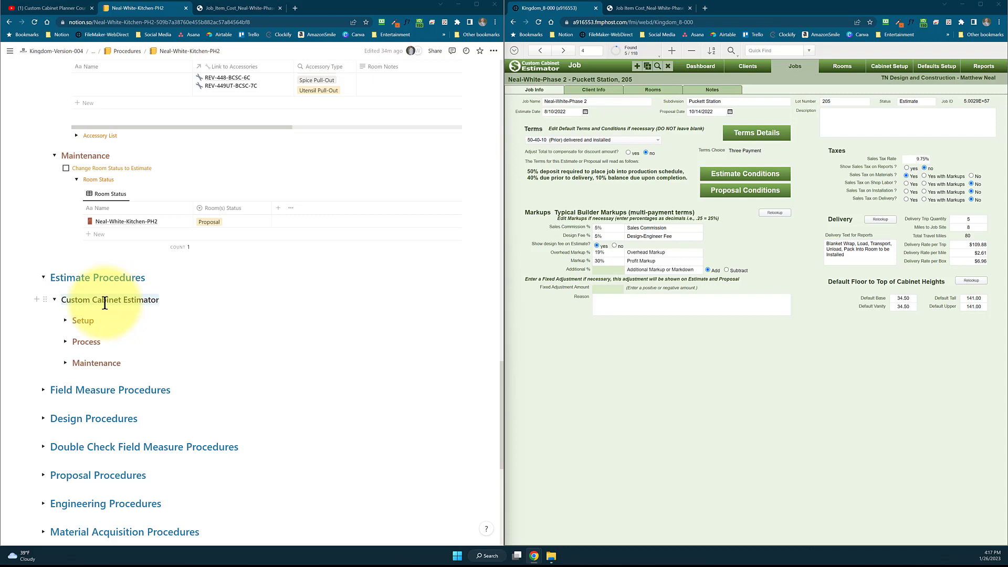
{"action": "left_click", "coordinate": [65, 320]}
{"action": "scroll", "coordinate": [146, 321], "scroll_direction": "down", "scroll_amount": 1}
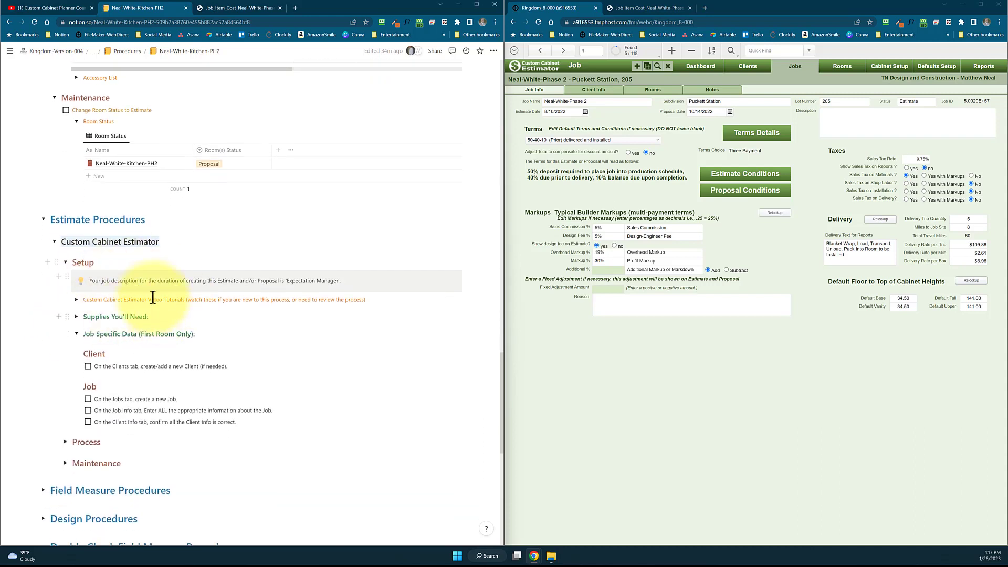
{"action": "scroll", "coordinate": [126, 310], "scroll_direction": "down", "scroll_amount": 1}
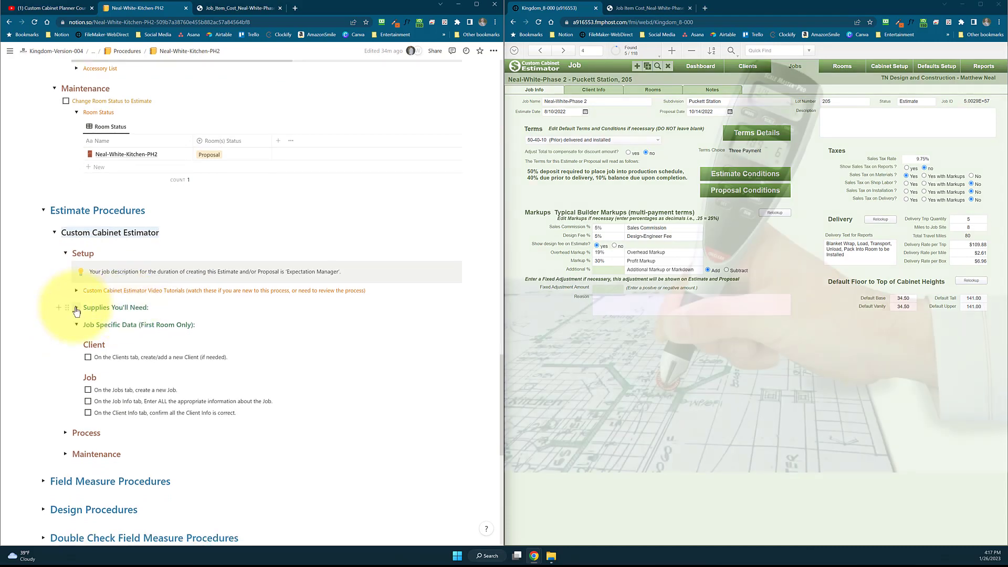
{"action": "left_click", "coordinate": [76, 308]}
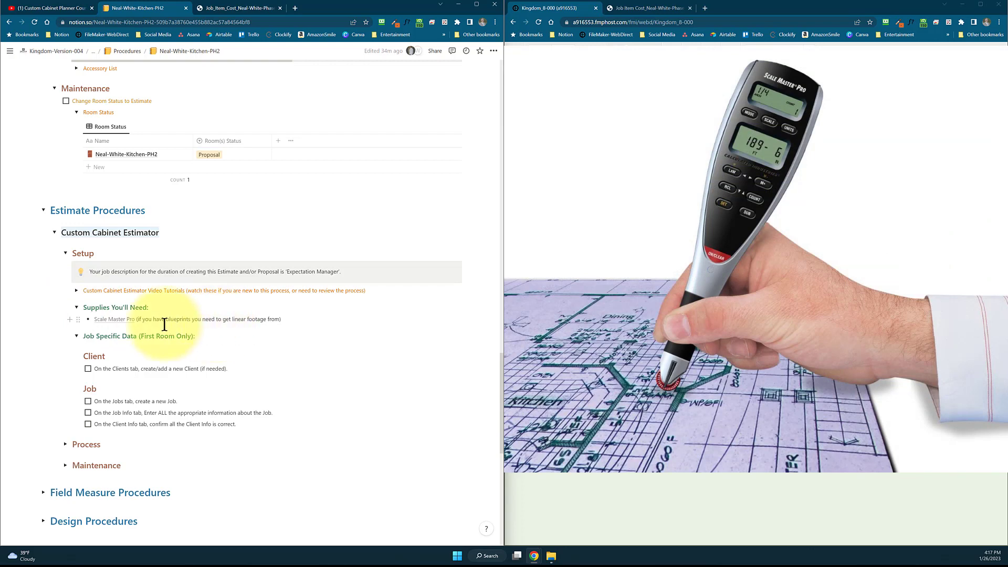
{"action": "left_click", "coordinate": [77, 335]}
{"action": "scroll", "coordinate": [170, 328], "scroll_direction": "down", "scroll_amount": 1}
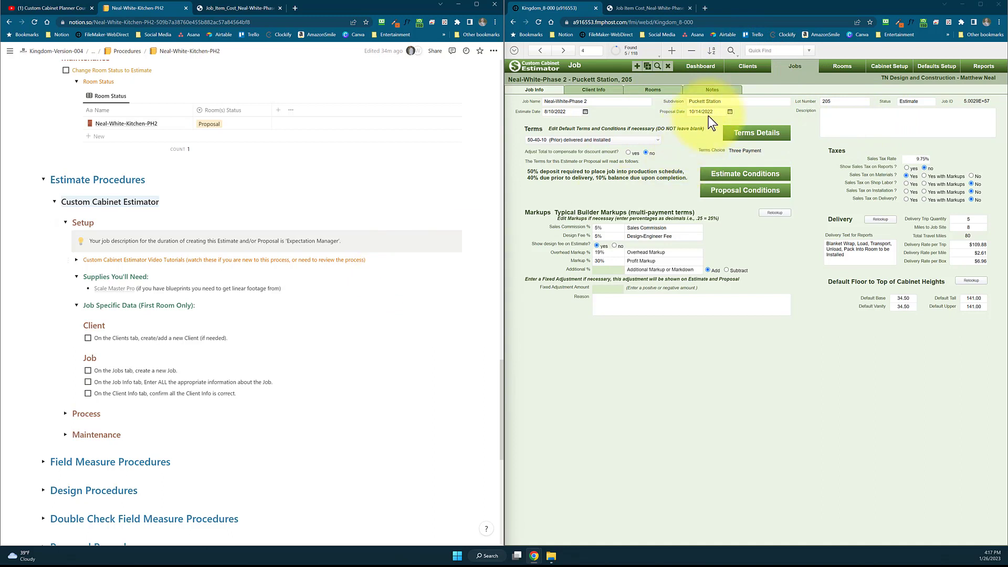
Check off the tasks for adding a new client and creating a new job
{"action": "left_click", "coordinate": [87, 340]}
{"action": "scroll", "coordinate": [158, 349], "scroll_direction": "down", "scroll_amount": 1}
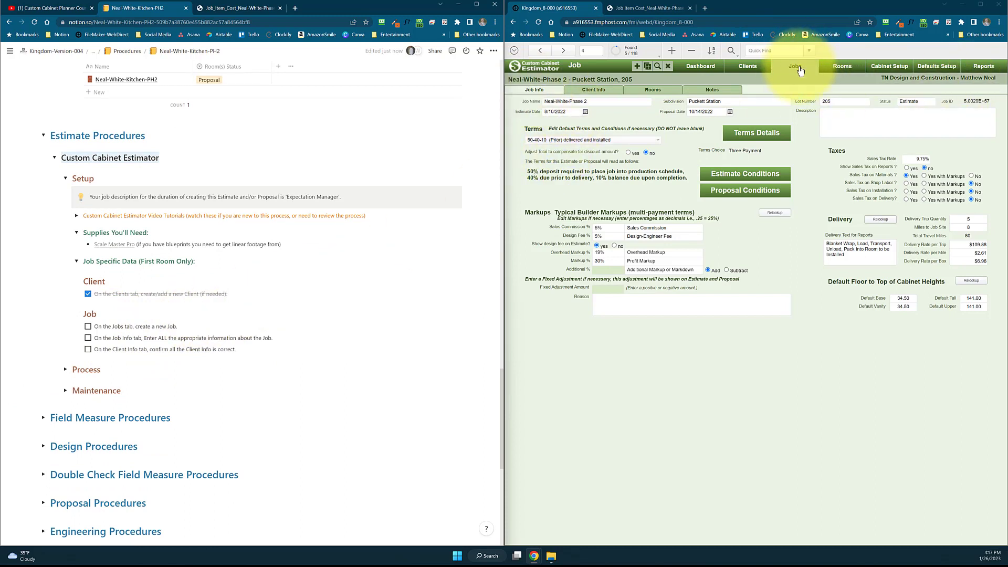
{"action": "left_click", "coordinate": [88, 327]}
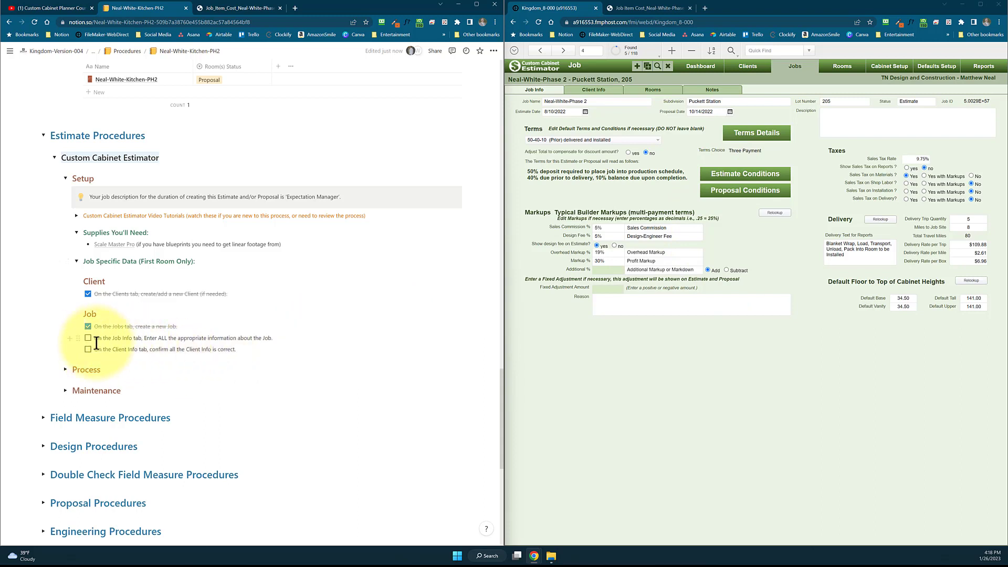
{"action": "left_click", "coordinate": [271, 338]}
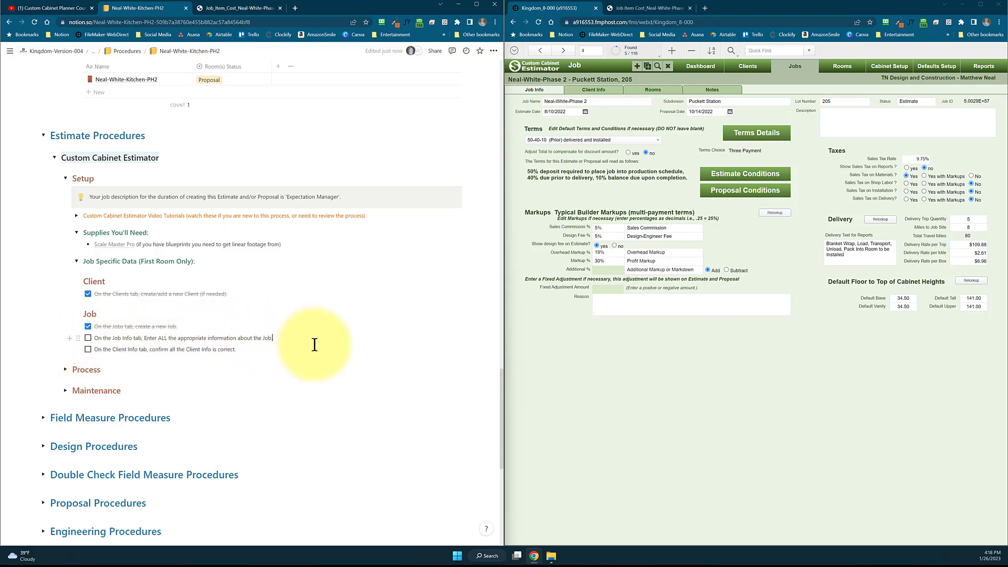
{"action": "key", "text": "Return"}
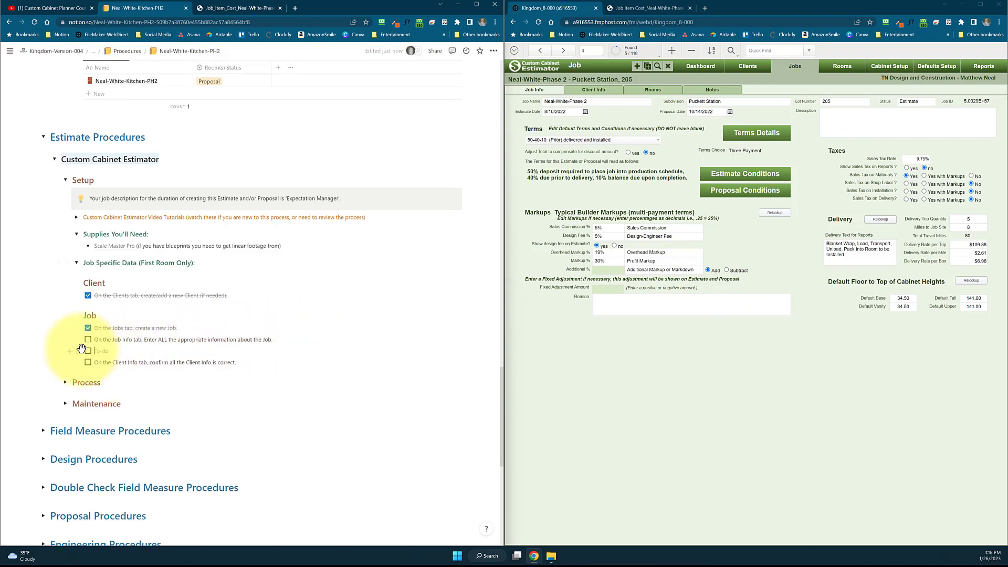
{"action": "left_click_drag", "start_coordinate": [80, 350], "coordinate": [95, 344]}
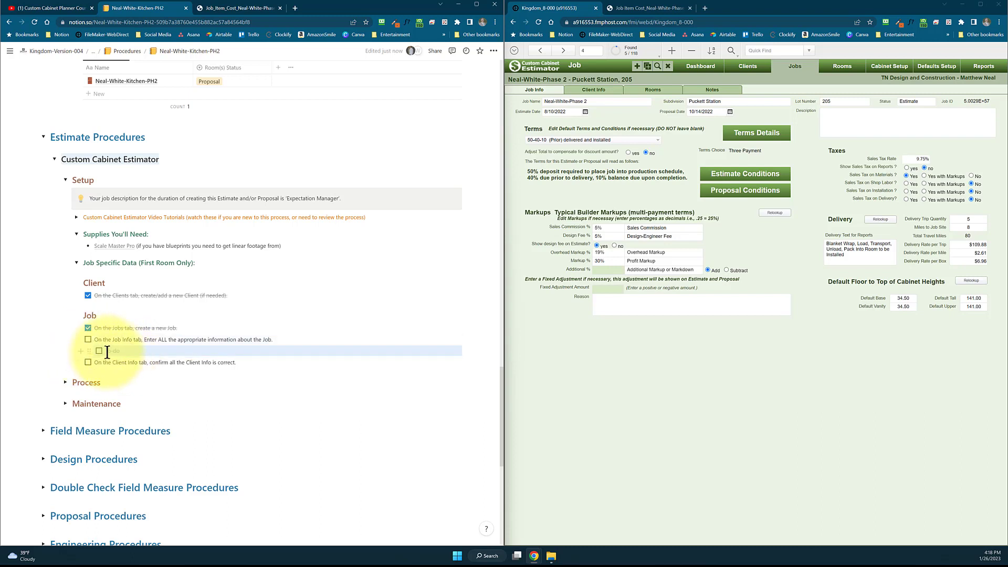
{"action": "left_click", "coordinate": [135, 351]}
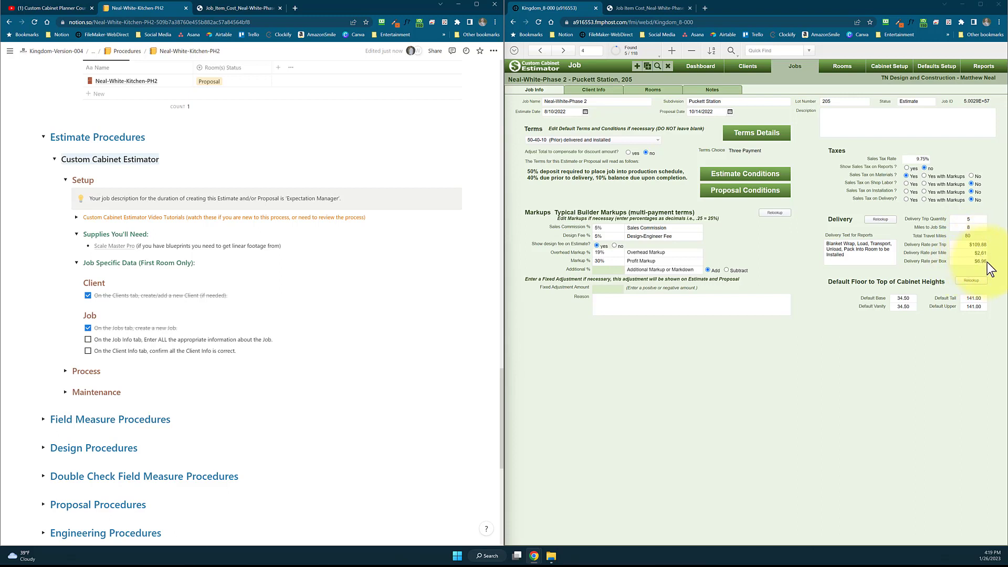
Check off the task for entering the job information and show the job's client info in Custom Cabinet Estimator
{"action": "left_click", "coordinate": [88, 339]}
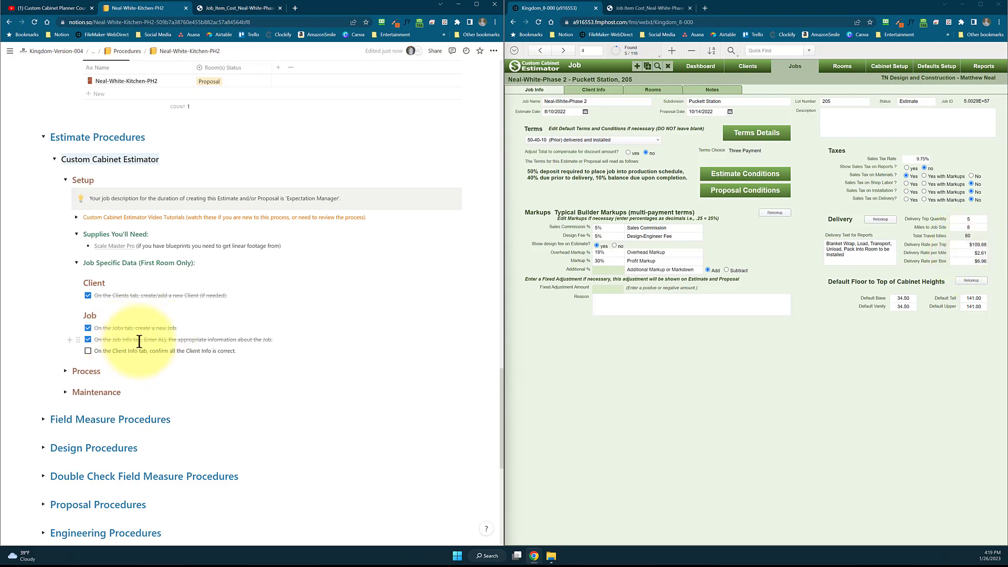
{"action": "left_click", "coordinate": [587, 91]}
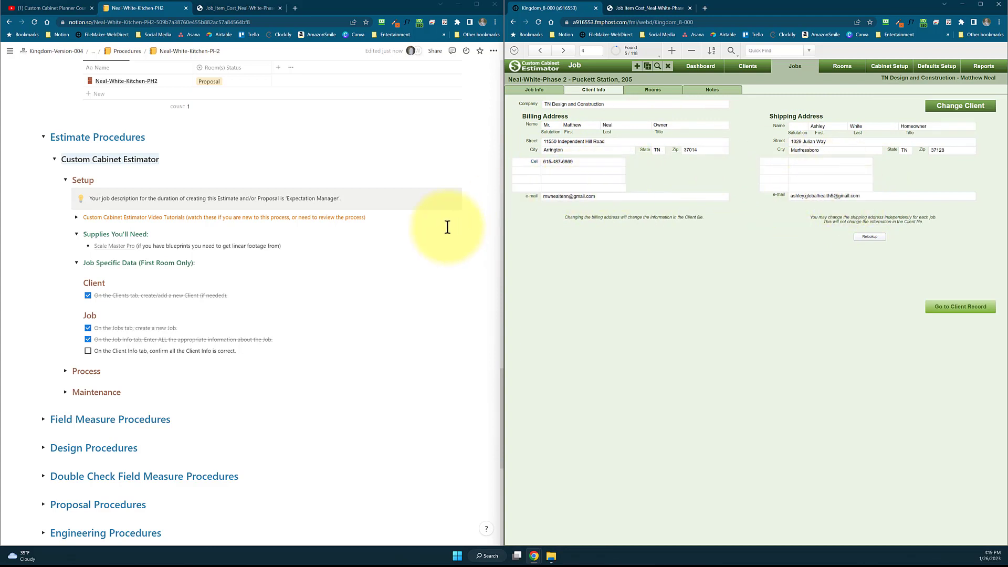
Check off the task for confirming the client info and expand the Process section with its Room(s) tasks
{"action": "left_click", "coordinate": [88, 350]}
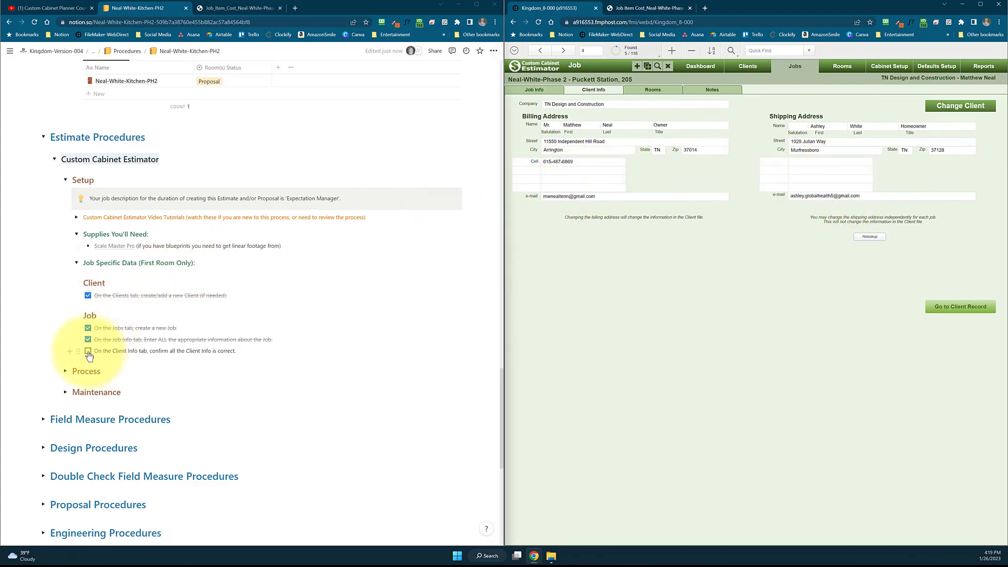
{"action": "left_click", "coordinate": [65, 371]}
{"action": "scroll", "coordinate": [196, 348], "scroll_direction": "down", "scroll_amount": 2}
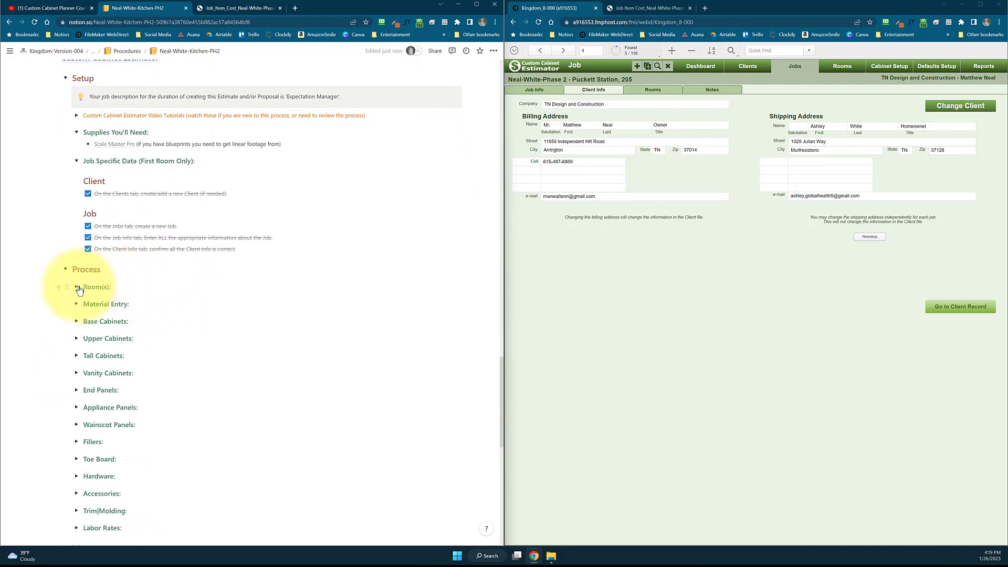
{"action": "left_click", "coordinate": [76, 286]}
{"action": "scroll", "coordinate": [170, 287], "scroll_direction": "down", "scroll_amount": 1}
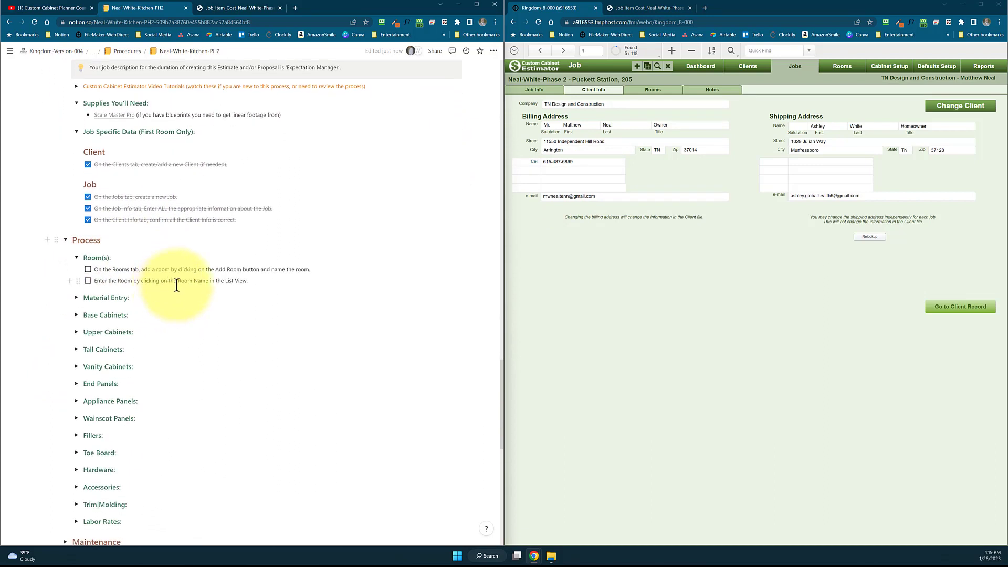
Open the Kitchen Perimeter room from the job's rooms in Custom Cabinet Estimator and check off both Room(s) tasks in Notion
{"action": "left_click", "coordinate": [652, 90]}
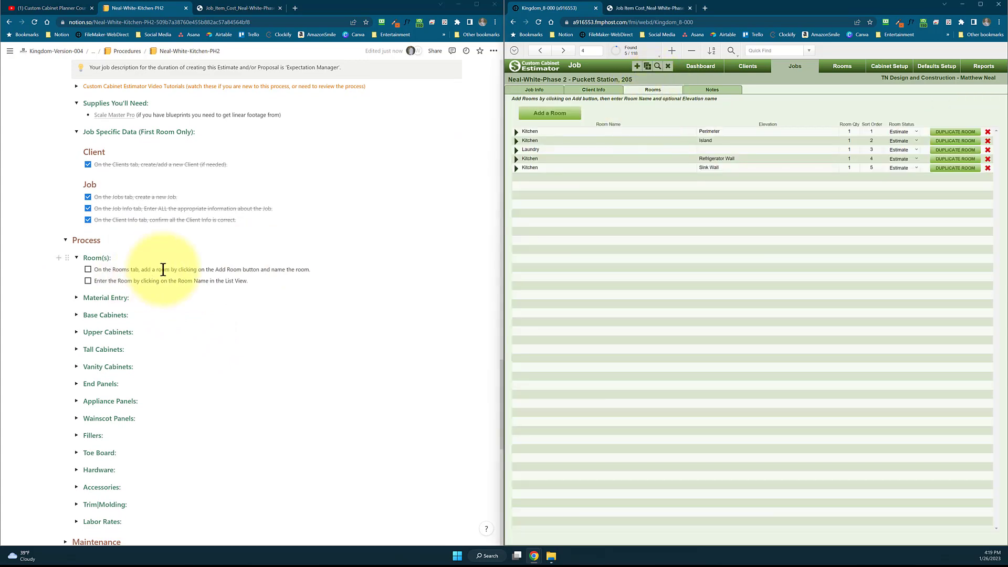
{"action": "left_click", "coordinate": [557, 132]}
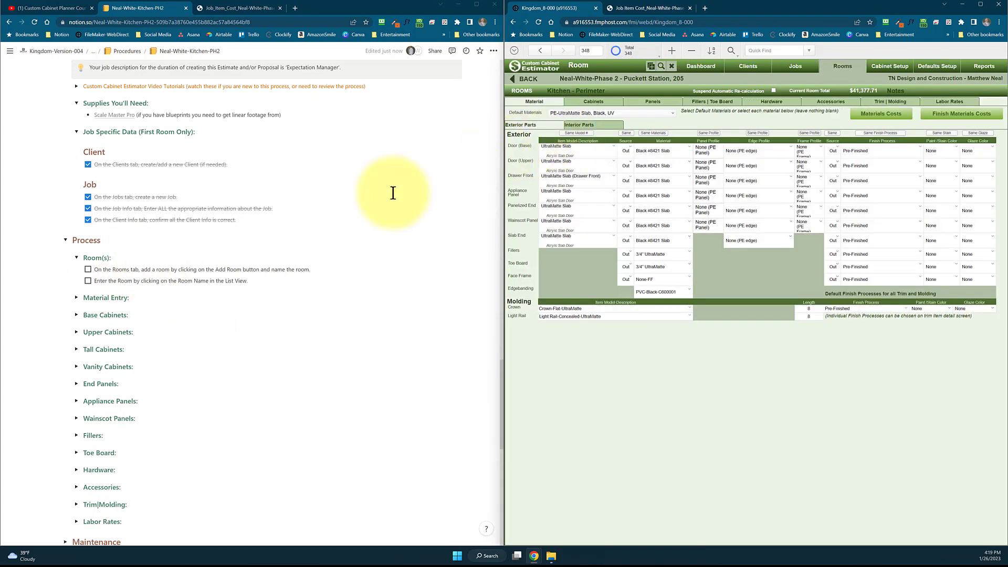
{"action": "left_click", "coordinate": [88, 270]}
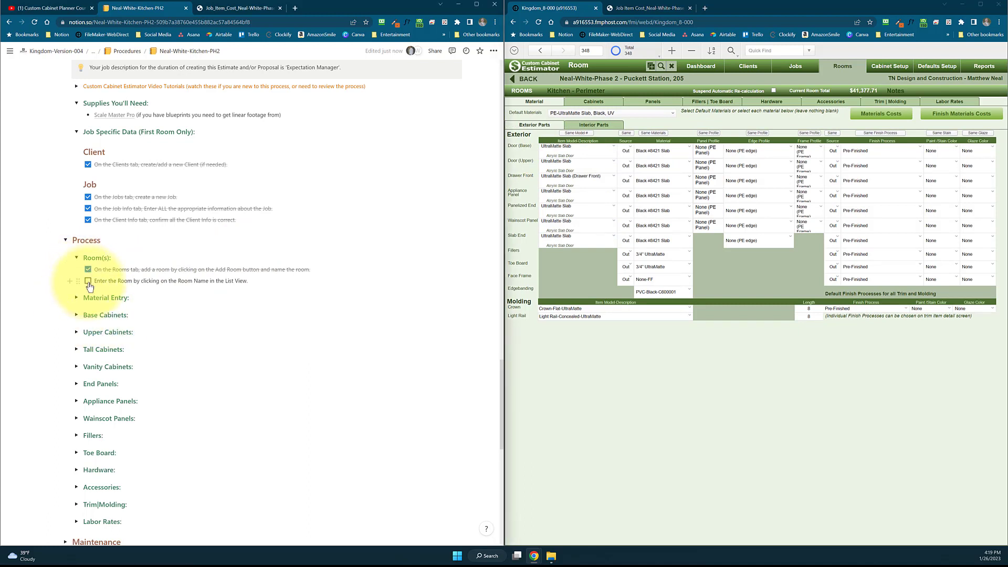
{"action": "left_click", "coordinate": [88, 281]}
Expand the Material Entry section and its Room Selections table to review the kitchen's material selections
{"action": "left_click", "coordinate": [77, 299]}
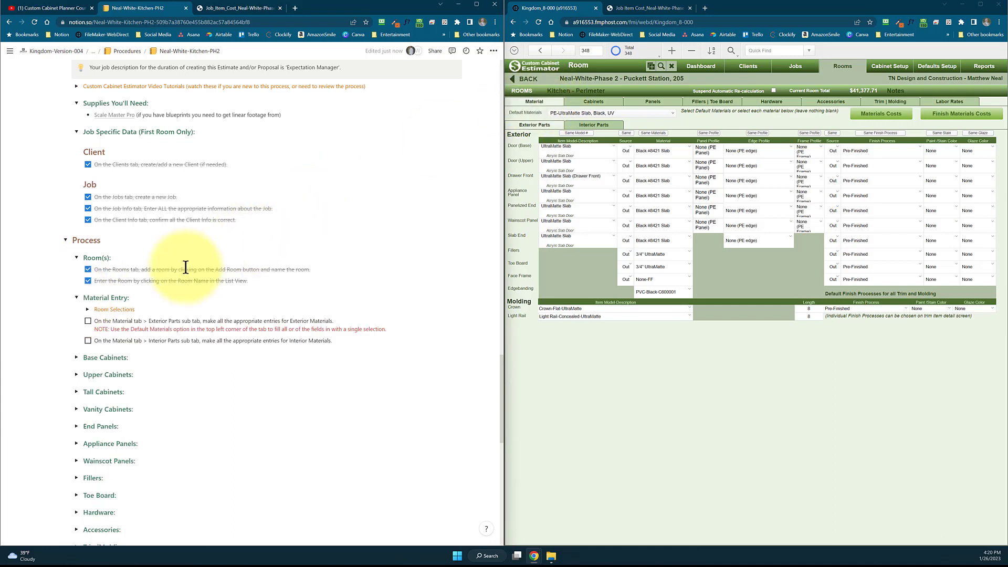
{"action": "left_click", "coordinate": [88, 310]}
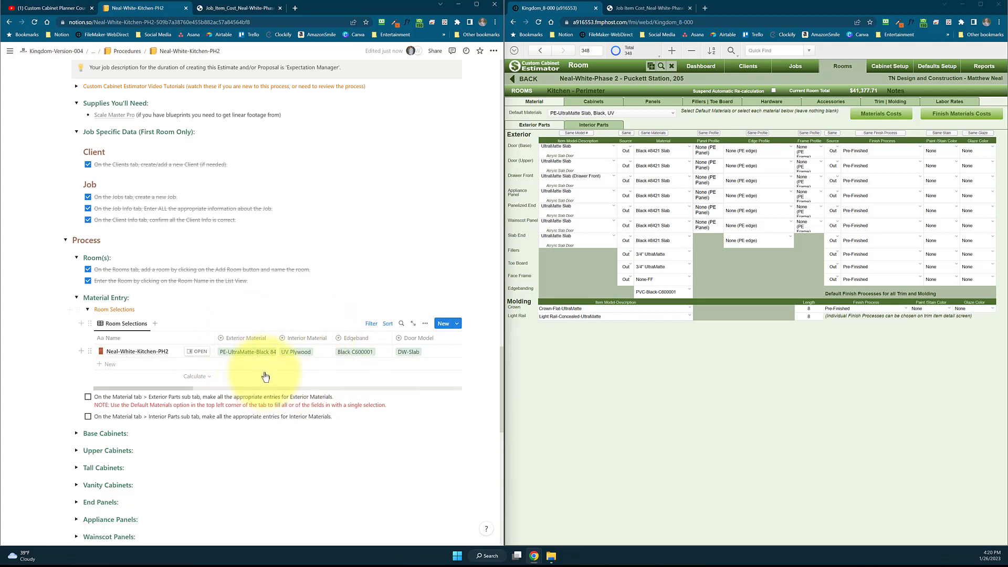
{"action": "mouse_move", "coordinate": [159, 387]}
{"action": "left_mouse_down"}
{"action": "mouse_move", "coordinate": [266, 387]}
{"action": "mouse_move", "coordinate": [148, 386]}
{"action": "left_mouse_up"}
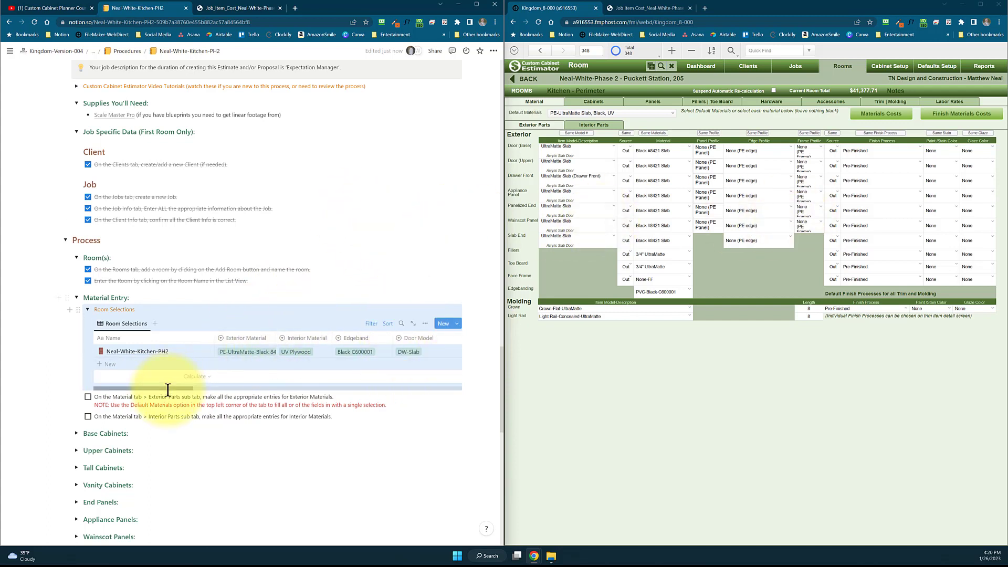
{"action": "left_click_drag", "start_coordinate": [168, 391], "coordinate": [135, 392]}
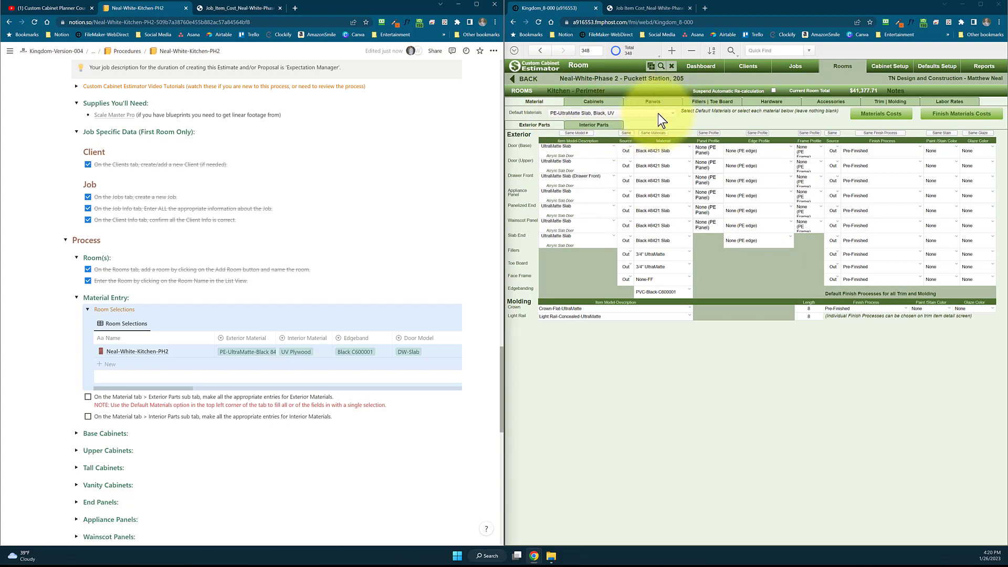
Look through the available default material sets for the Kitchen Perimeter room in Custom Cabinet Estimator without changing the selection
{"action": "left_click", "coordinate": [671, 113]}
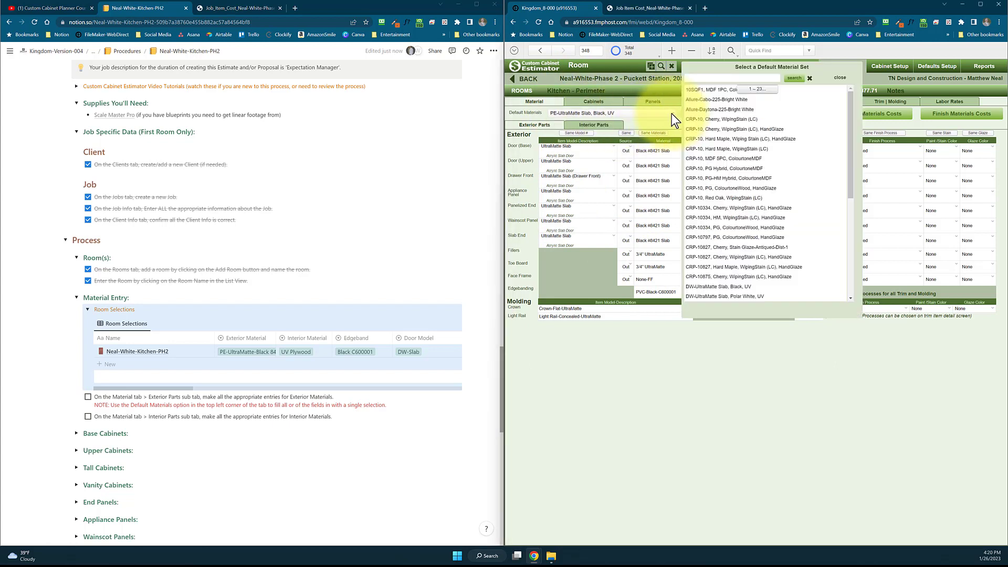
{"action": "left_click", "coordinate": [641, 124]}
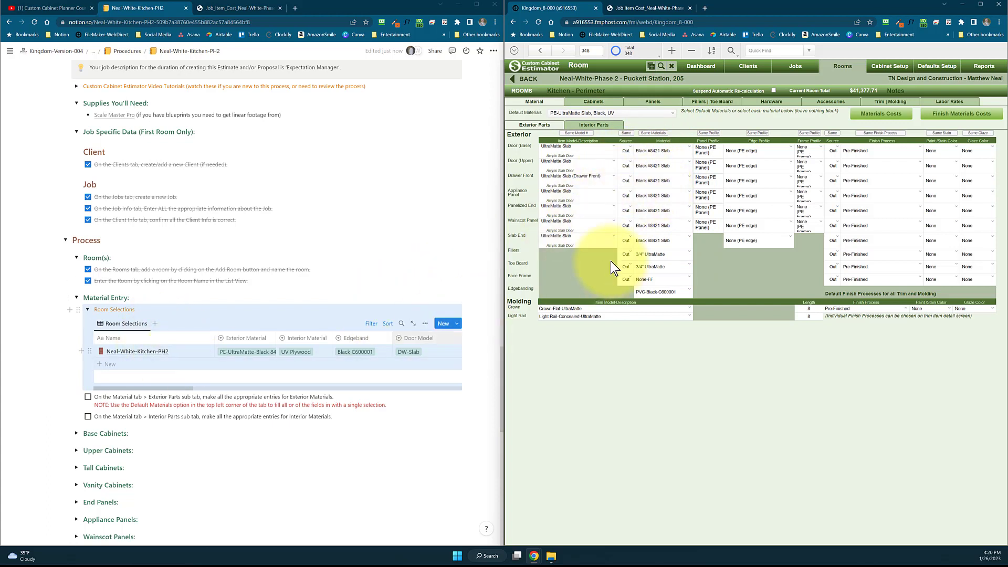
{"action": "scroll", "coordinate": [188, 334], "scroll_direction": "down", "scroll_amount": 1}
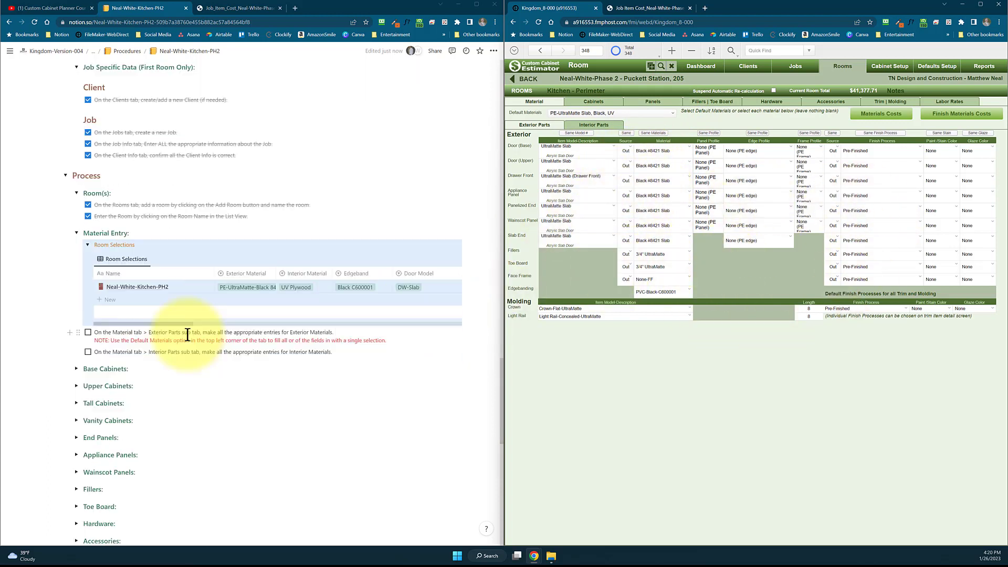
Show the room's interior parts materials and check off the exterior and interior Material Entry tasks in Notion
{"action": "left_click", "coordinate": [603, 125]}
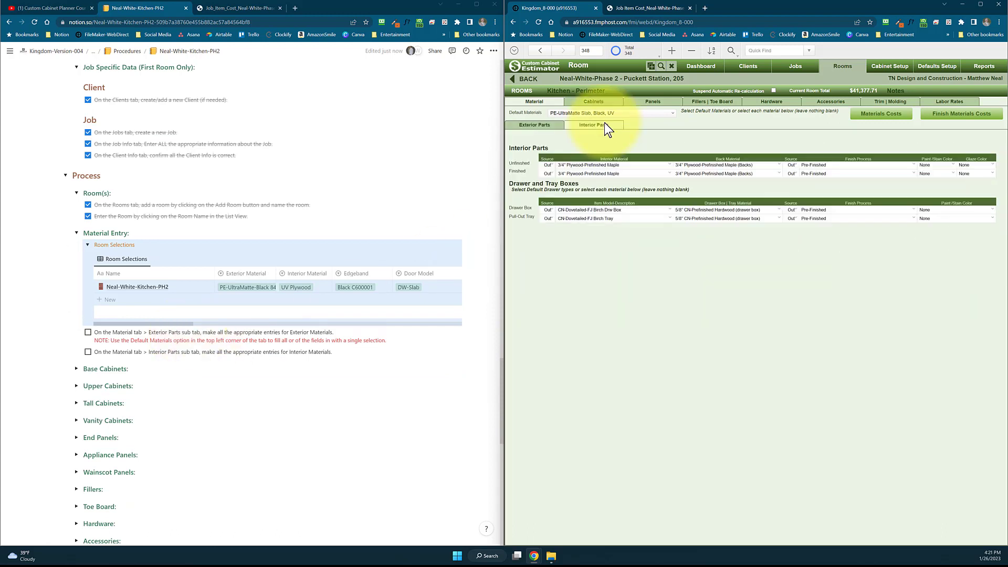
{"action": "left_click", "coordinate": [88, 332]}
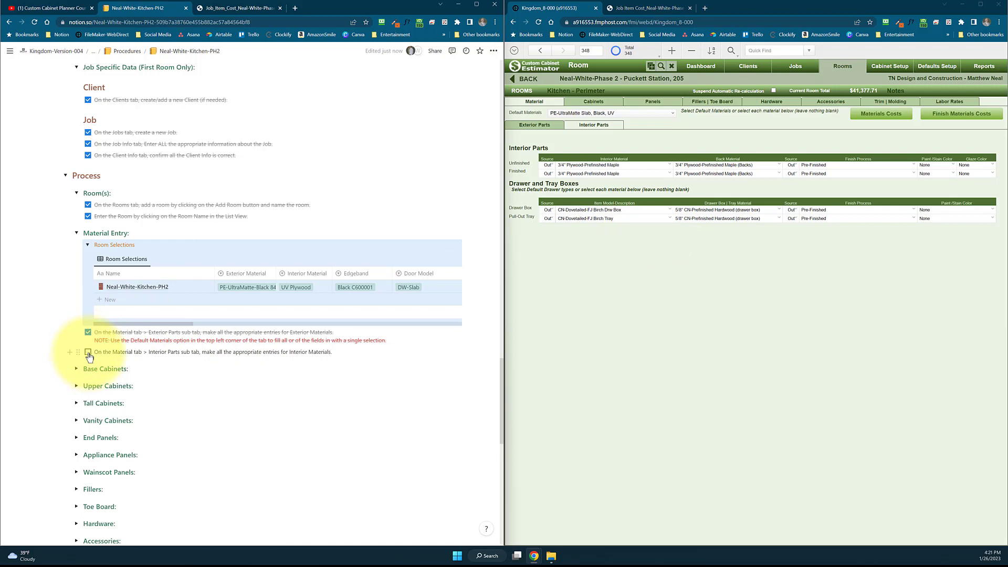
{"action": "left_click", "coordinate": [88, 352]}
Show the room's base cabinets in Custom Cabinet Estimator and expand Base Cabinets with its Linear Footage Calculator-Base in Notion
{"action": "scroll", "coordinate": [90, 353], "scroll_direction": "down", "scroll_amount": 1}
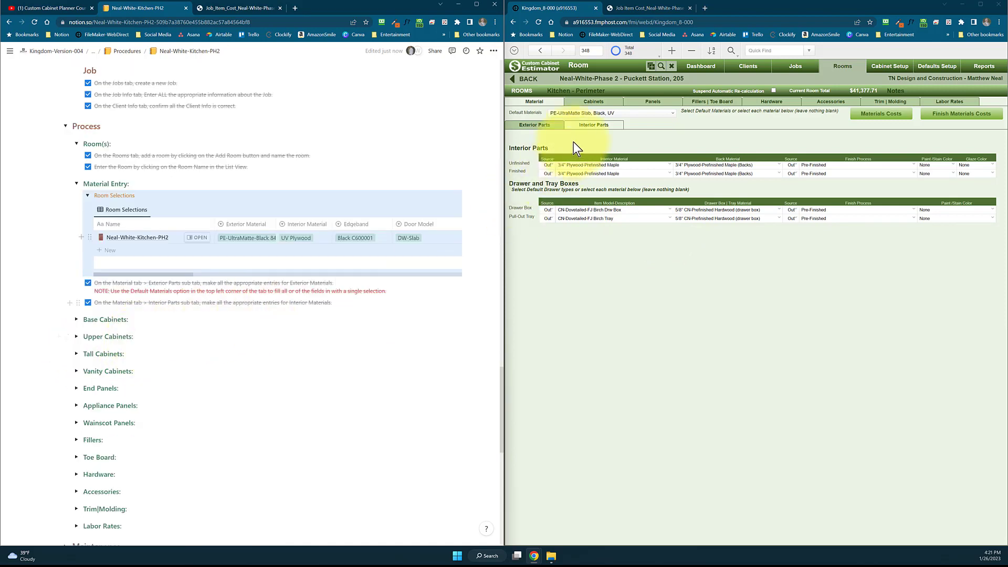
{"action": "left_click", "coordinate": [595, 105]}
{"action": "left_click", "coordinate": [76, 319]}
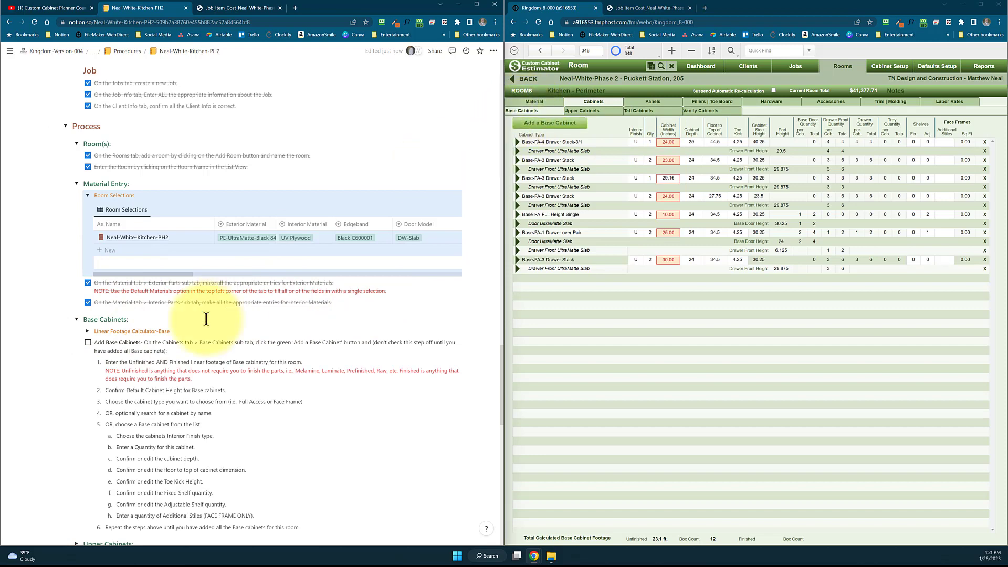
{"action": "scroll", "coordinate": [115, 336], "scroll_direction": "down", "scroll_amount": 1}
{"action": "left_click", "coordinate": [88, 310]}
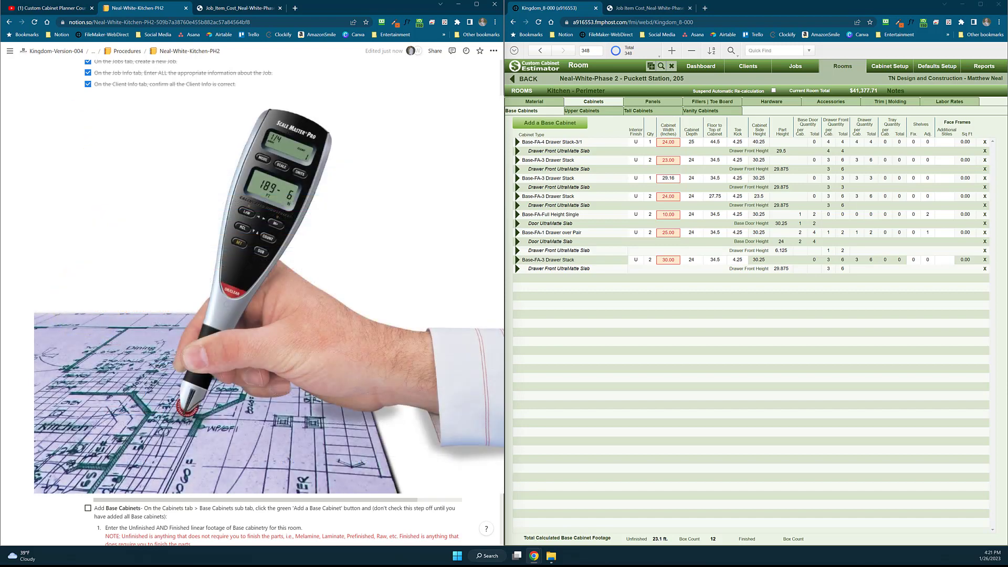
Review the linear footage entries for adding a base cabinet in Custom Cabinet Estimator and close the form without adding one
{"action": "left_click", "coordinate": [553, 120]}
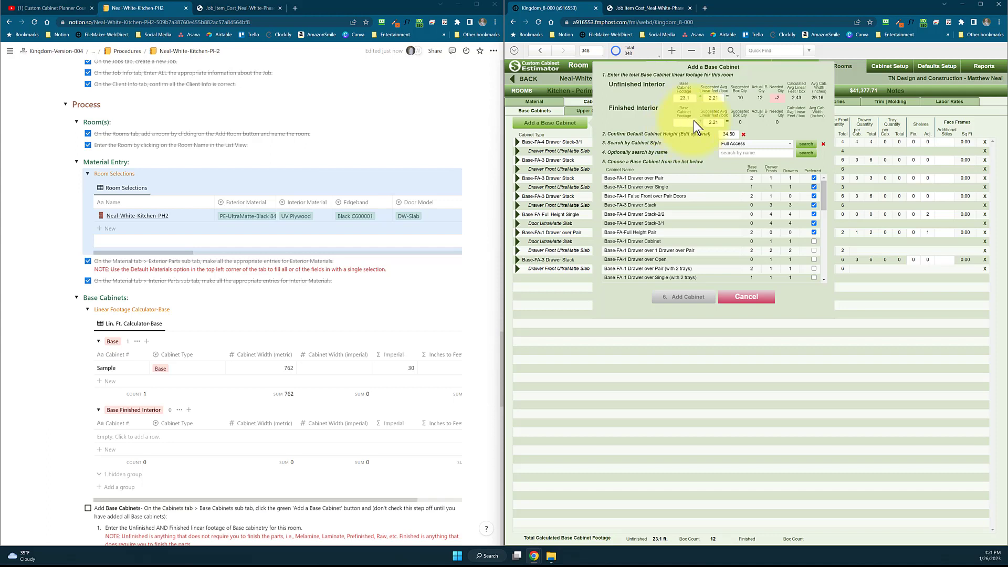
{"action": "left_click", "coordinate": [747, 301]}
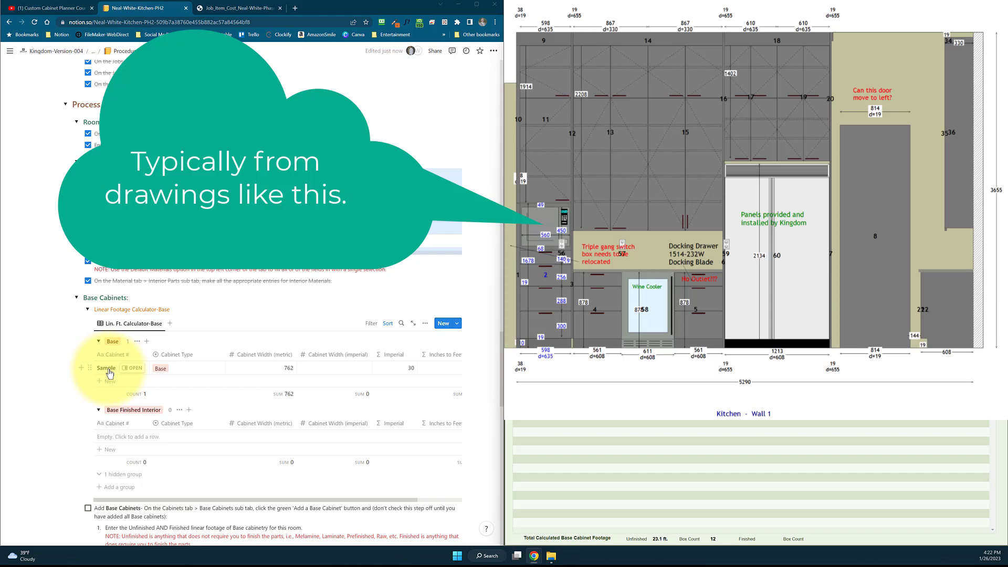
Rename the Sample cabinet in the Notion base linear footage calculator as 01 and review its width conversions
{"action": "left_click", "coordinate": [109, 370]}
{"action": "type", "text": "01"}
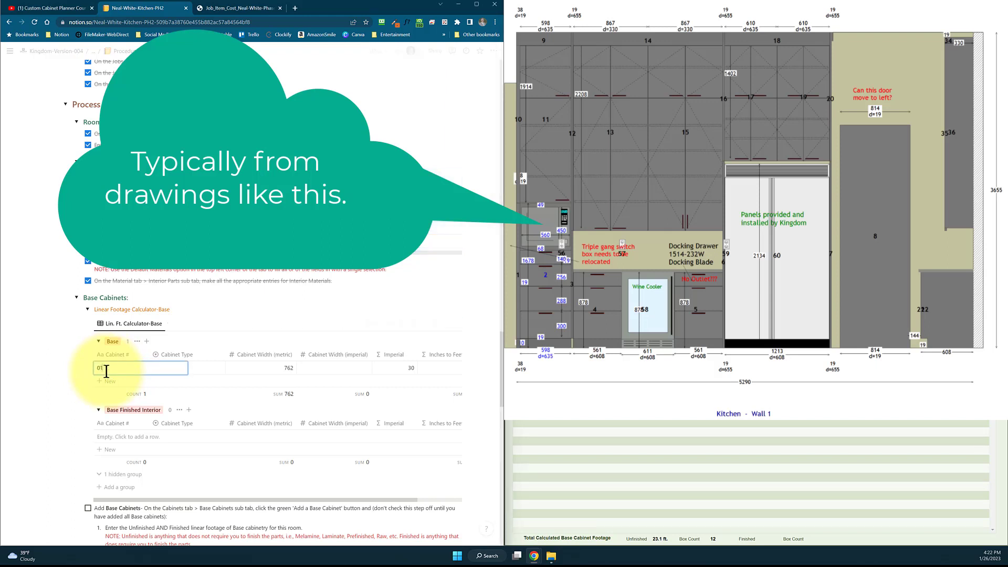
{"action": "key", "text": "Tab"}
{"action": "key", "text": "Tab"}
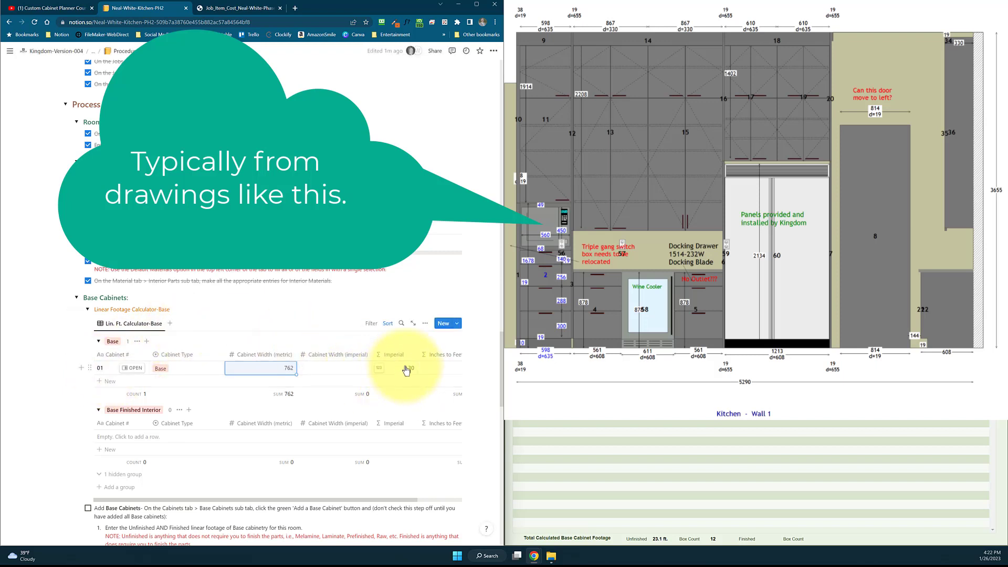
{"action": "left_click_drag", "start_coordinate": [254, 500], "coordinate": [387, 383]}
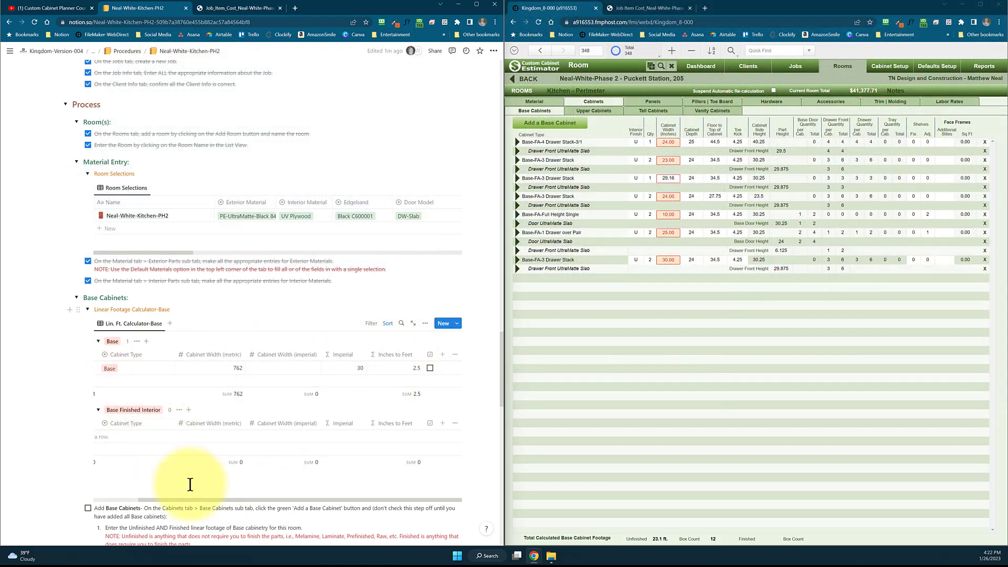
{"action": "left_click_drag", "start_coordinate": [183, 499], "coordinate": [101, 505]}
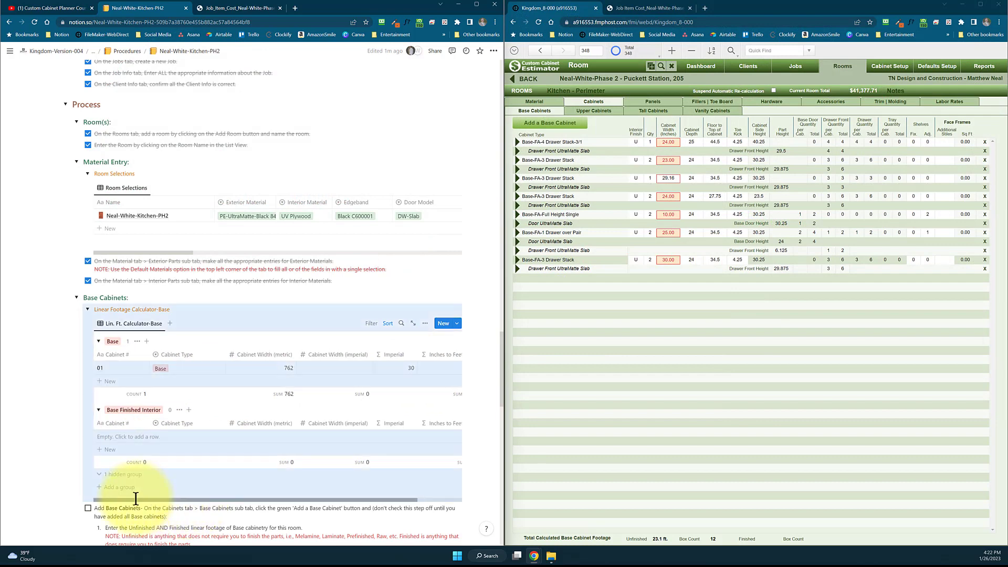
Add base cabinet 02 with a metric width of 610 to the calculator and view the inches-to-feet sum
{"action": "left_click", "coordinate": [118, 381]}
{"action": "type", "text": "02"}
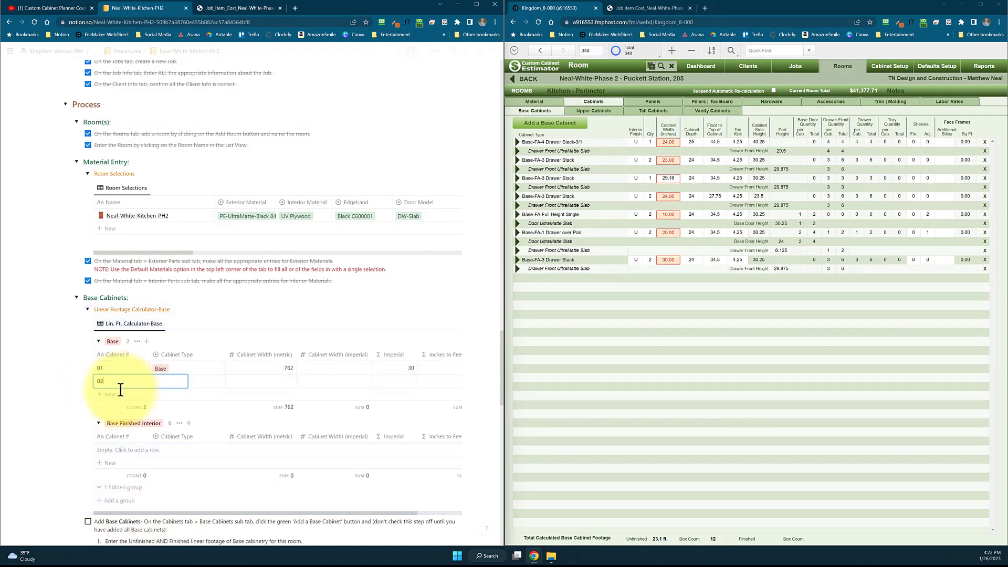
{"action": "key", "text": "Tab"}
{"action": "key", "text": "Tab"}
{"action": "type", "text": "610"}
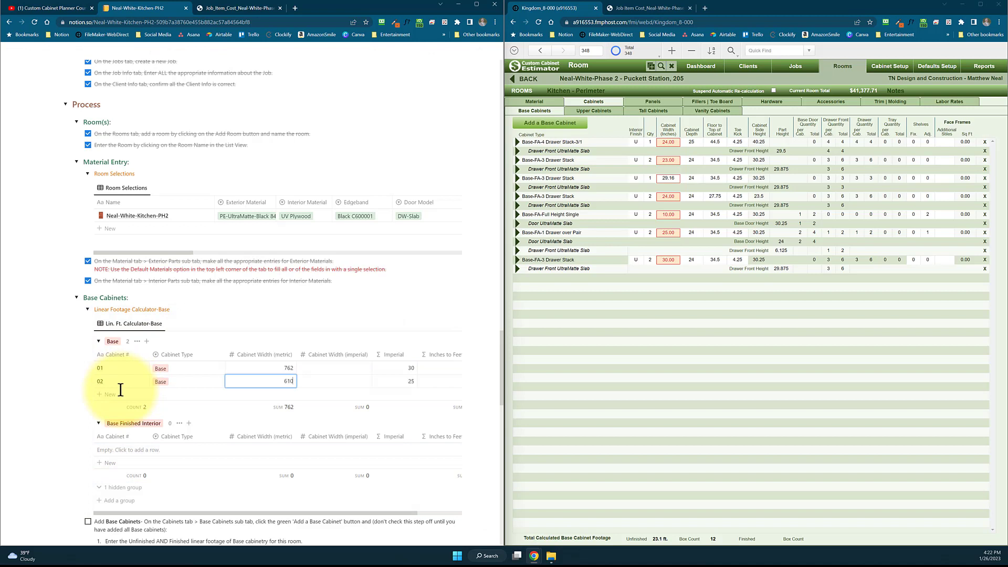
{"action": "key", "text": "Tab"}
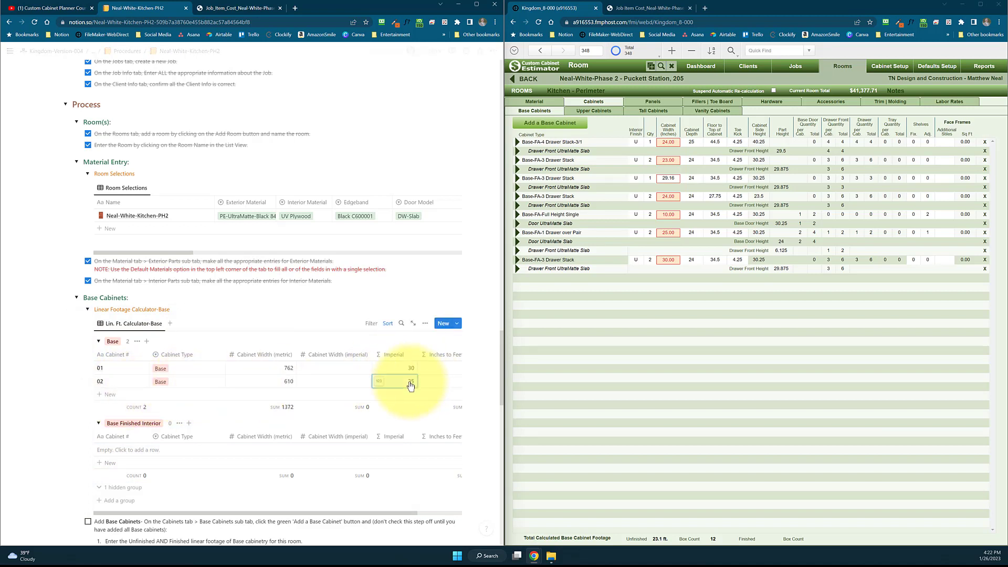
{"action": "key", "text": "Tab"}
{"action": "left_click_drag", "start_coordinate": [382, 515], "coordinate": [401, 515]}
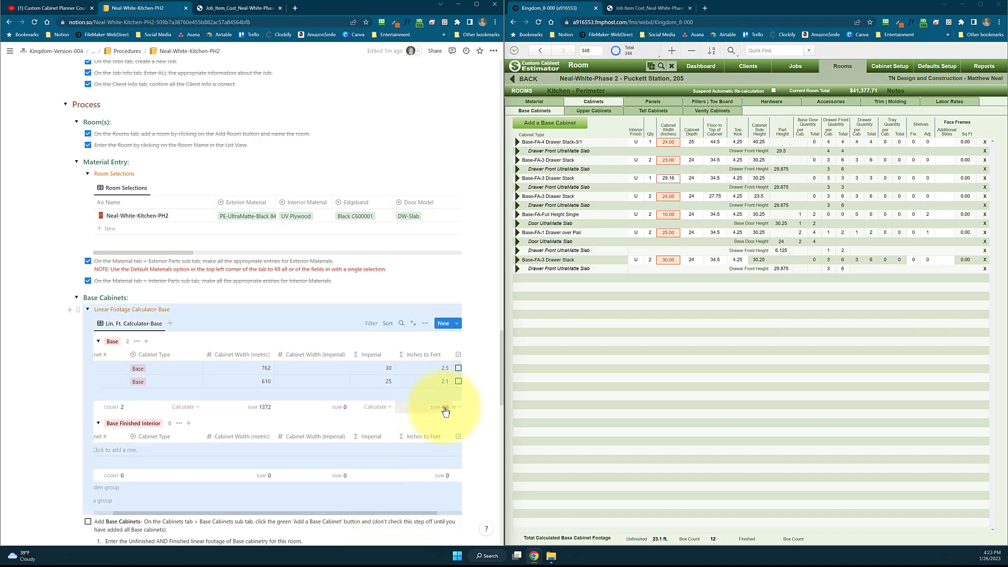
Open the form for adding a base cabinet in Custom Cabinet Estimator and read the Add Base Cabinets procedure in Notion beside it
{"action": "left_click", "coordinate": [553, 124]}
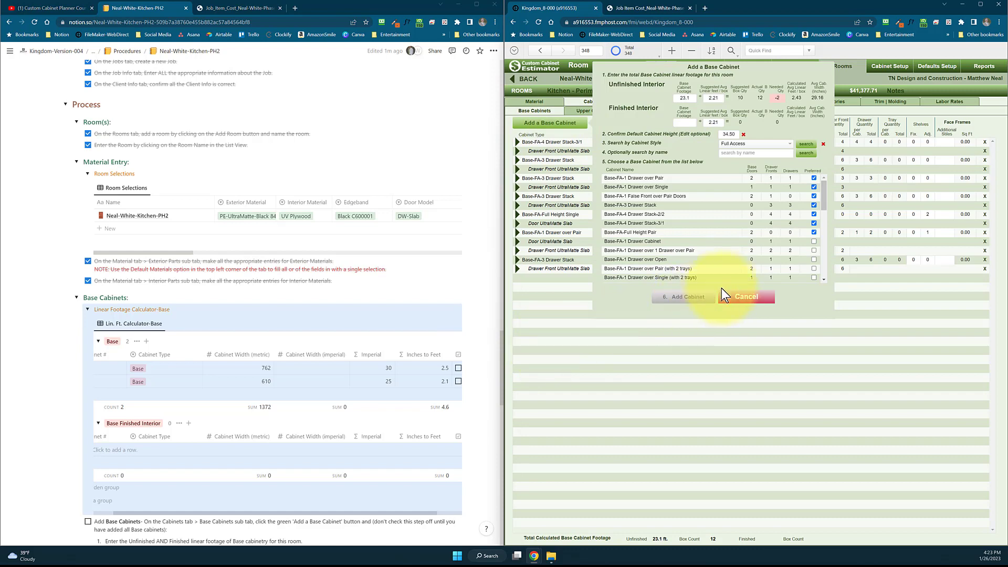
{"action": "left_click", "coordinate": [743, 298]}
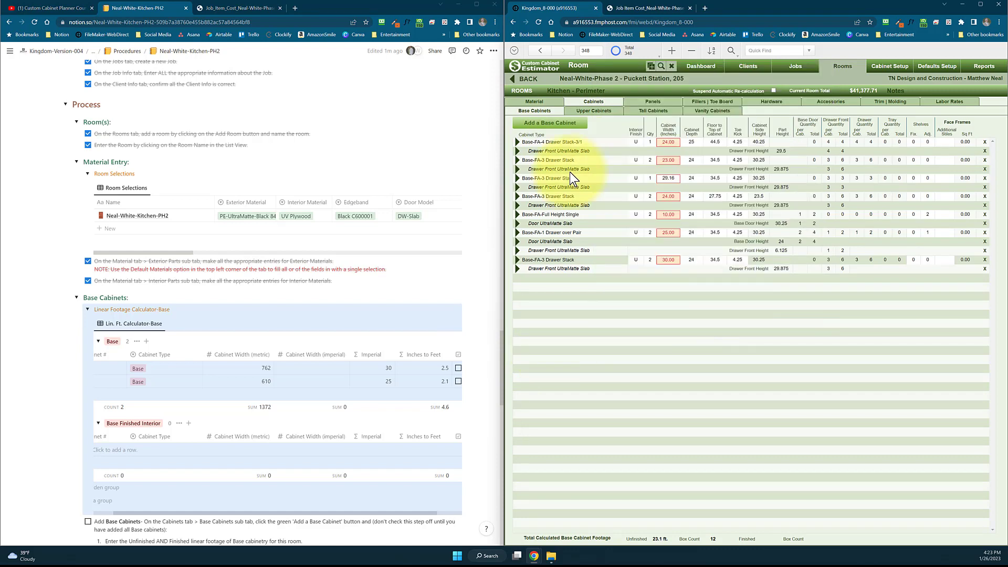
{"action": "scroll", "coordinate": [237, 387], "scroll_direction": "down", "scroll_amount": 1}
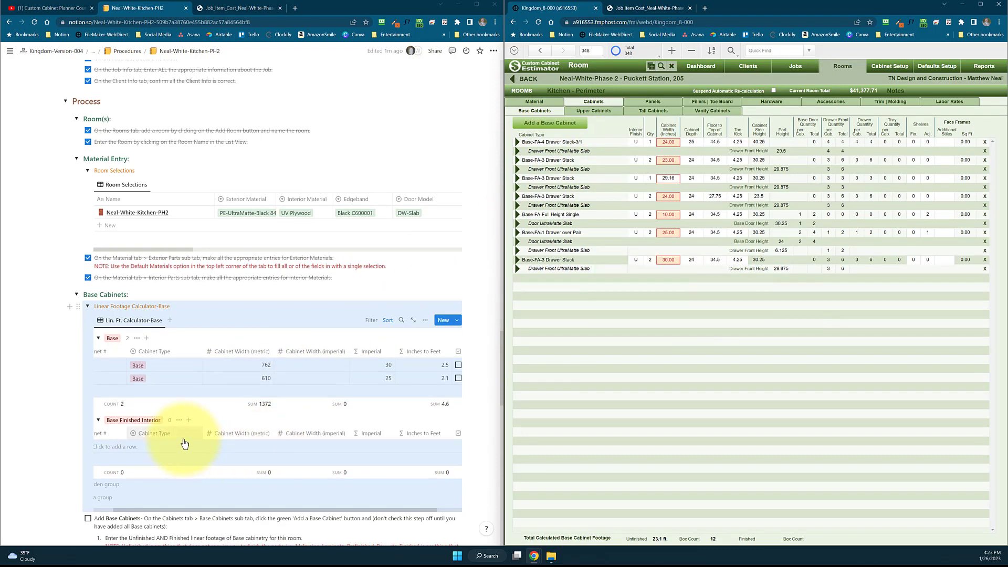
{"action": "scroll", "coordinate": [187, 440], "scroll_direction": "down", "scroll_amount": 1}
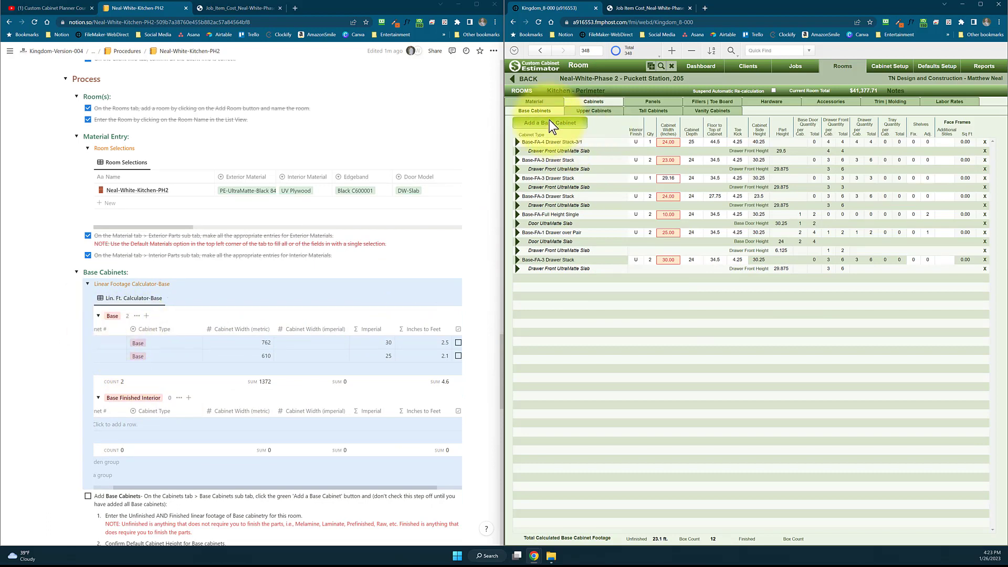
{"action": "left_click", "coordinate": [552, 124]}
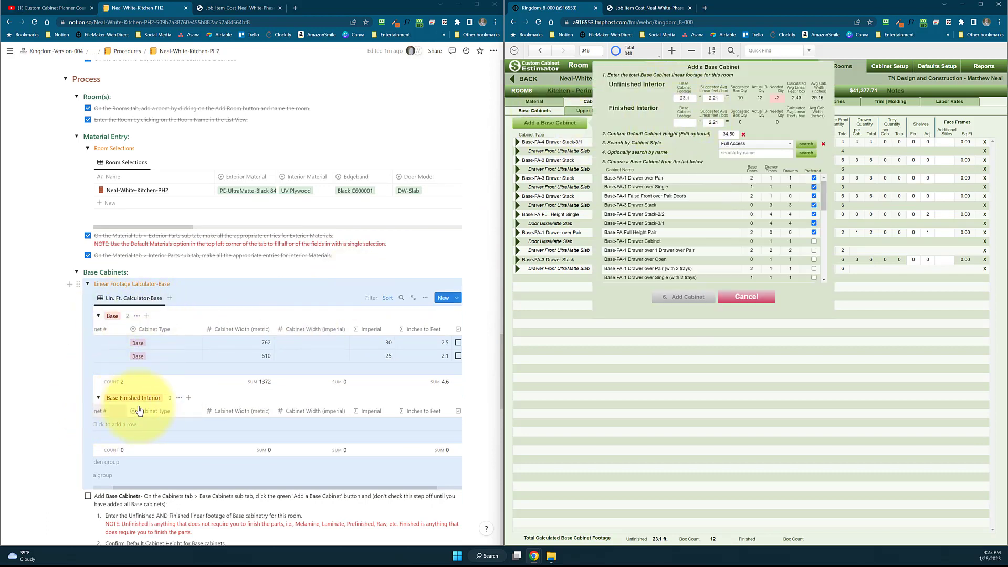
{"action": "scroll", "coordinate": [202, 406], "scroll_direction": "down", "scroll_amount": 1}
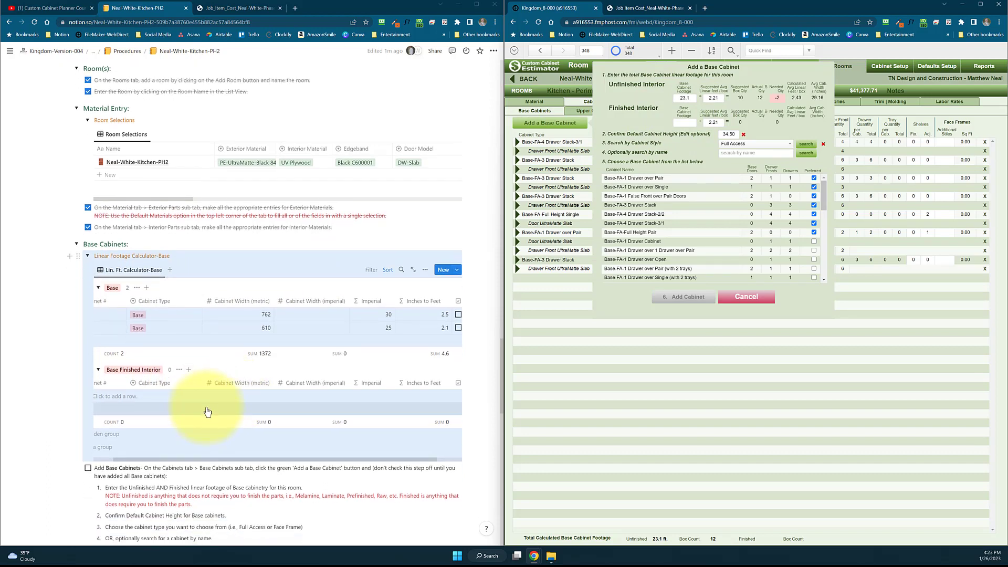
{"action": "scroll", "coordinate": [209, 408], "scroll_direction": "down", "scroll_amount": 4}
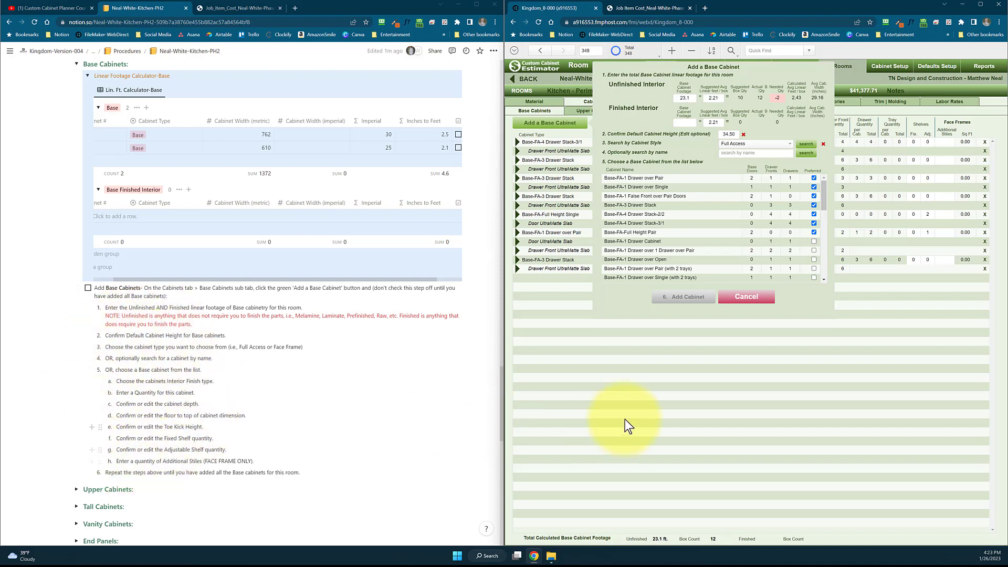
Close the form for adding a base cabinet without adding one and check off the Add Base Cabinets step in Notion
{"action": "left_click", "coordinate": [735, 297]}
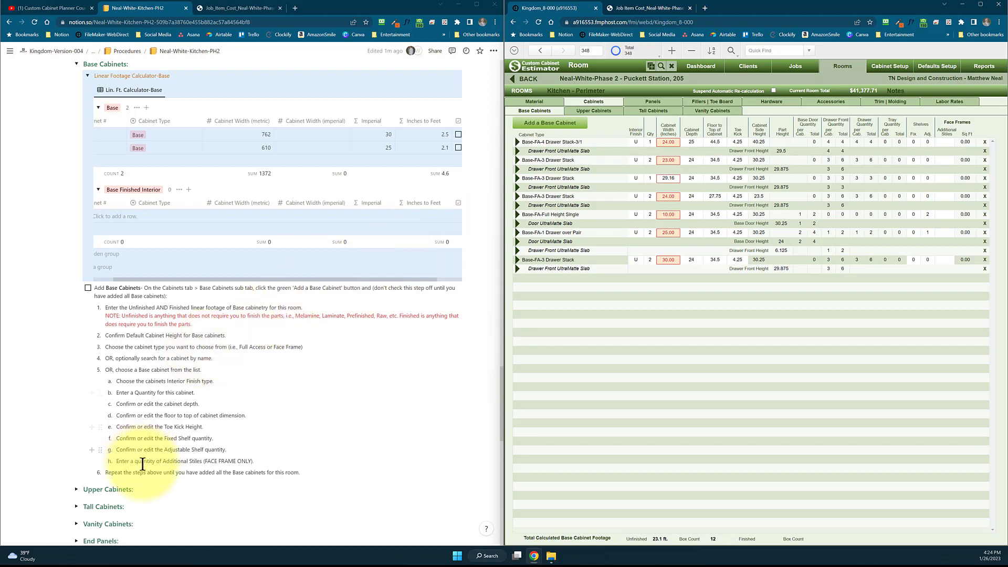
{"action": "left_click", "coordinate": [89, 292]}
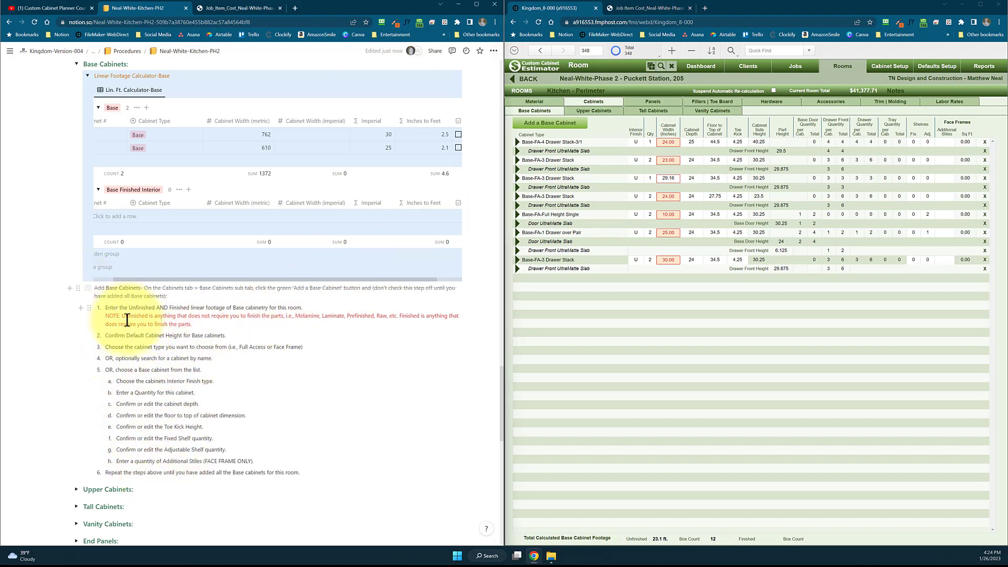
Expand the Upper Cabinets section and its linear footage calculator in Notion and review the procedure for adding upper cabinets
{"action": "scroll", "coordinate": [166, 326], "scroll_direction": "down", "scroll_amount": 2}
{"action": "scroll", "coordinate": [79, 324], "scroll_direction": "down", "scroll_amount": 1}
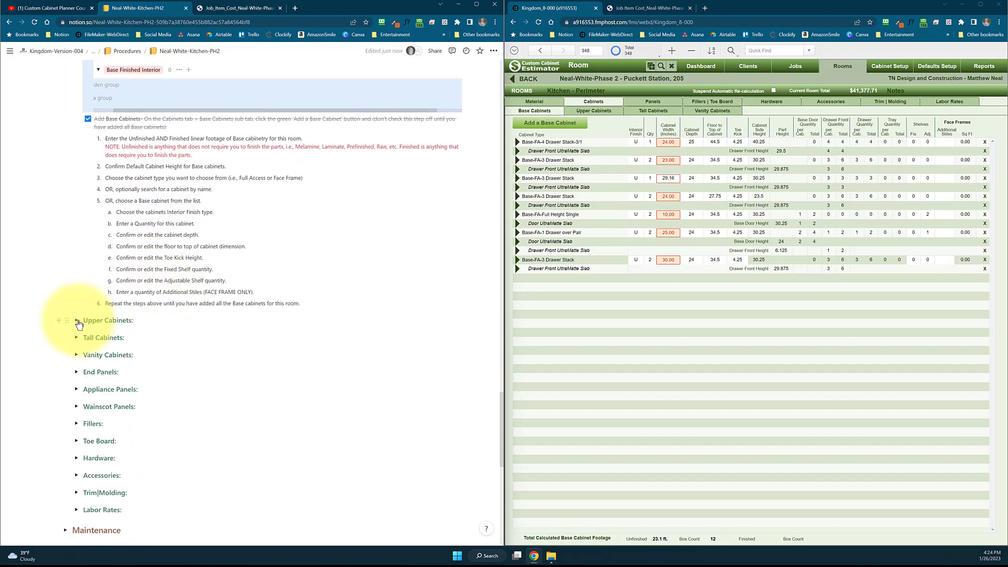
{"action": "left_click", "coordinate": [78, 321]}
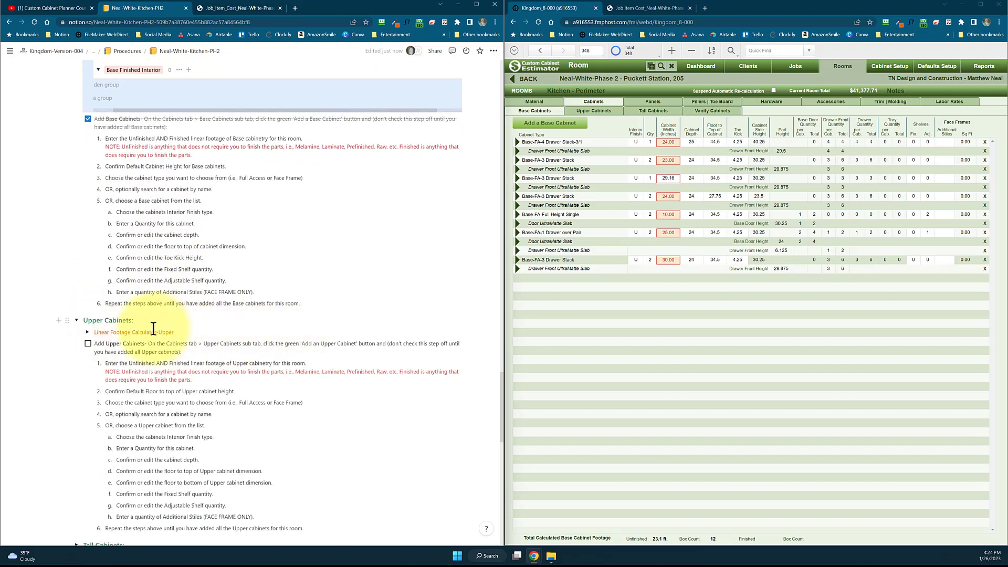
{"action": "left_click", "coordinate": [88, 335]}
{"action": "scroll", "coordinate": [247, 357], "scroll_direction": "down", "scroll_amount": 1}
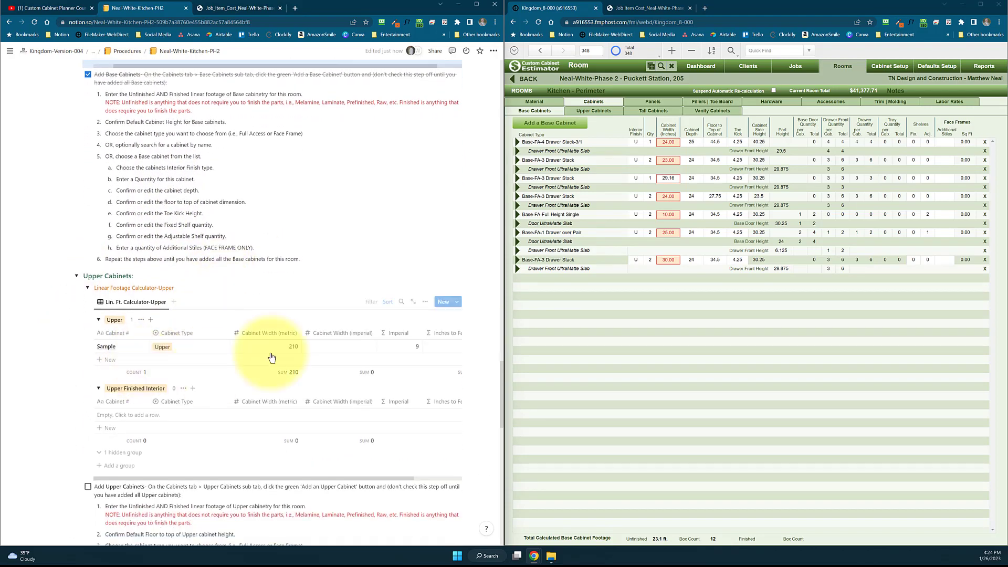
{"action": "scroll", "coordinate": [231, 349], "scroll_direction": "down", "scroll_amount": 5}
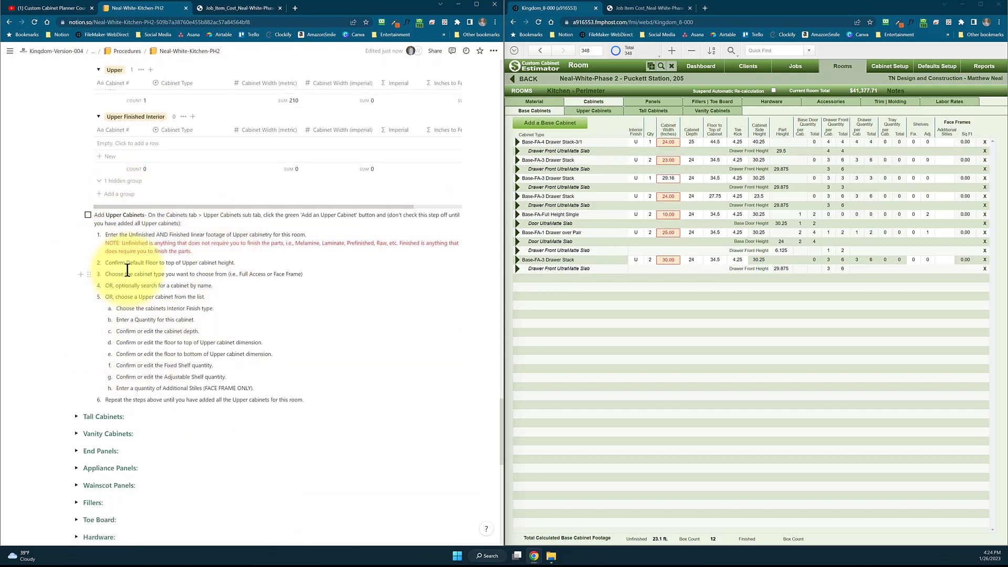
Expand the Tall Cabinets section and its linear footage calculator in Notion and review the tall cabinet procedure
{"action": "scroll", "coordinate": [158, 262], "scroll_direction": "down", "scroll_amount": 2}
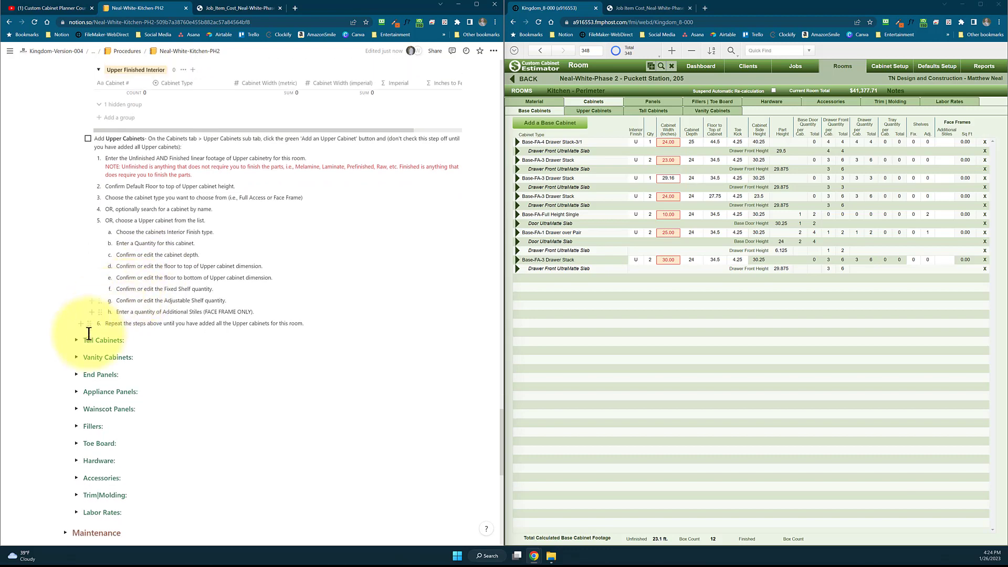
{"action": "left_click", "coordinate": [76, 340]}
{"action": "scroll", "coordinate": [168, 325], "scroll_direction": "down", "scroll_amount": 3}
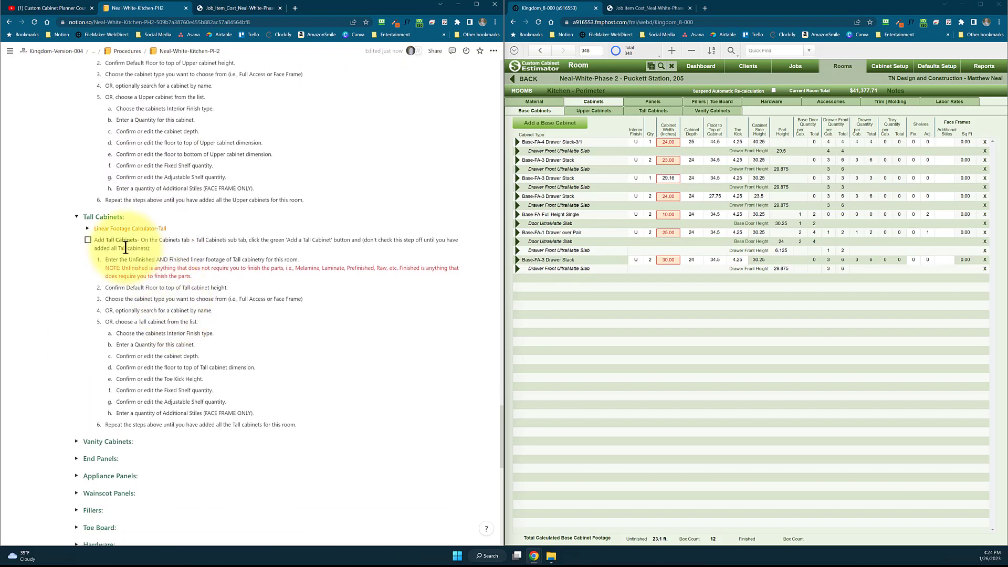
{"action": "left_click", "coordinate": [87, 228]}
{"action": "scroll", "coordinate": [191, 315], "scroll_direction": "down", "scroll_amount": 3}
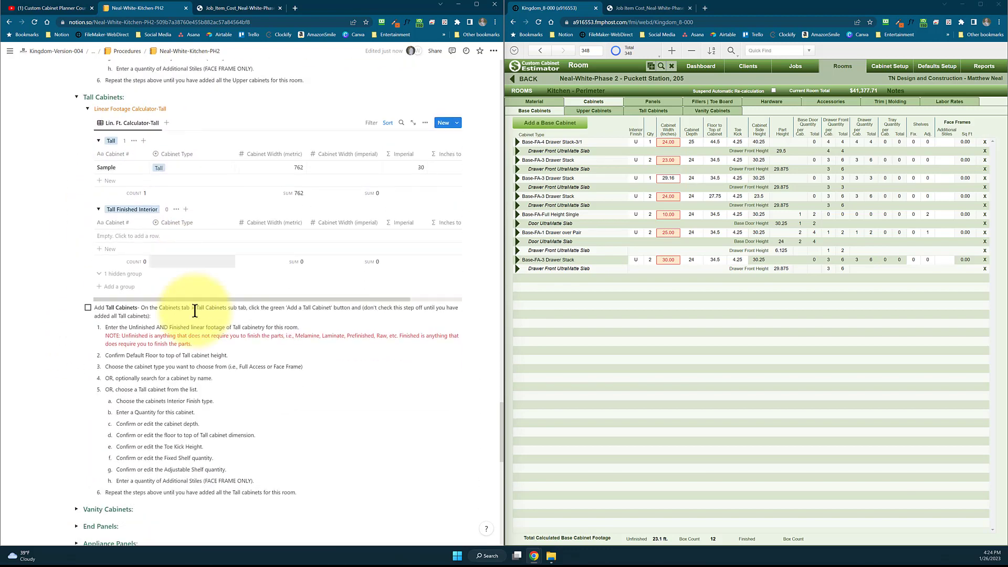
Compare the End Panels procedure with the room's end panels in Custom Cabinet Estimator and check off Add End Panels
{"action": "scroll", "coordinate": [194, 311], "scroll_direction": "down", "scroll_amount": 4}
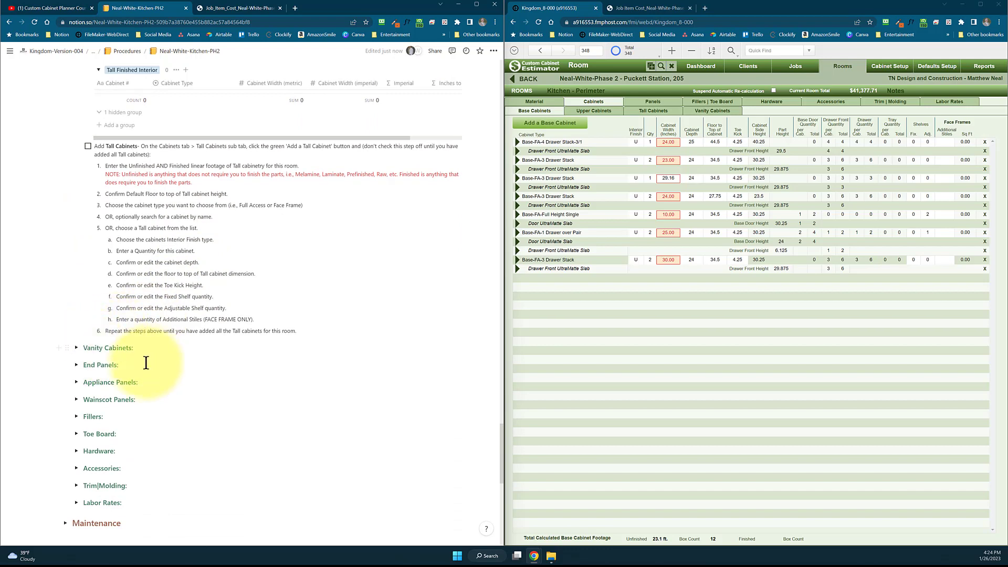
{"action": "scroll", "coordinate": [146, 362], "scroll_direction": "down", "scroll_amount": 1}
{"action": "left_click", "coordinate": [76, 316]}
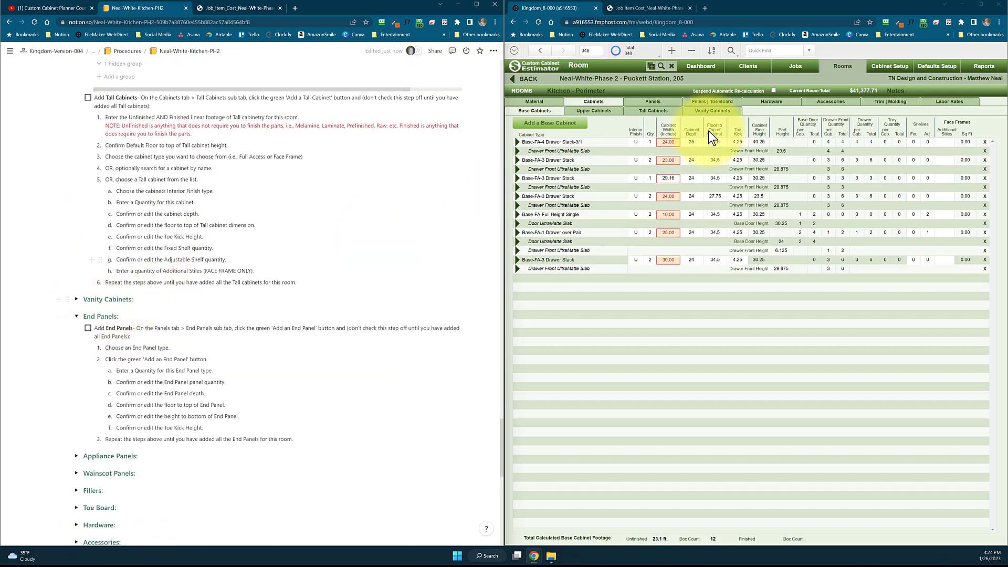
{"action": "left_click", "coordinate": [664, 103]}
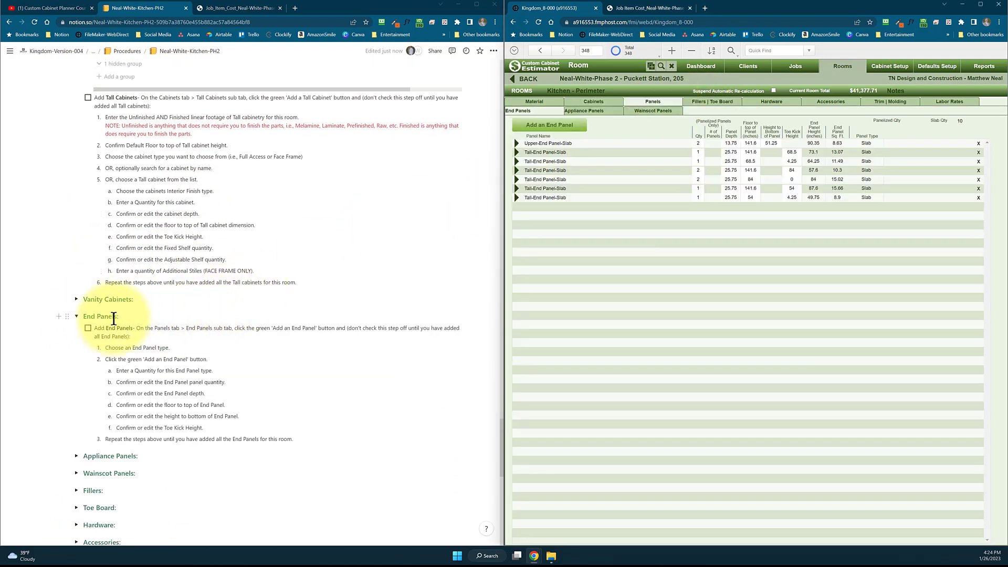
{"action": "scroll", "coordinate": [114, 319], "scroll_direction": "down", "scroll_amount": 1}
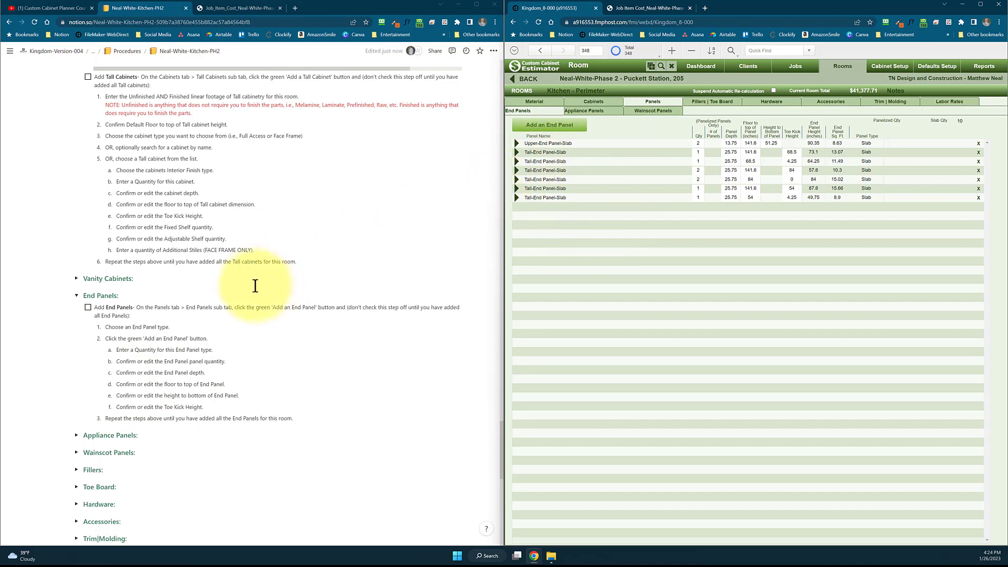
{"action": "left_click", "coordinate": [87, 310]}
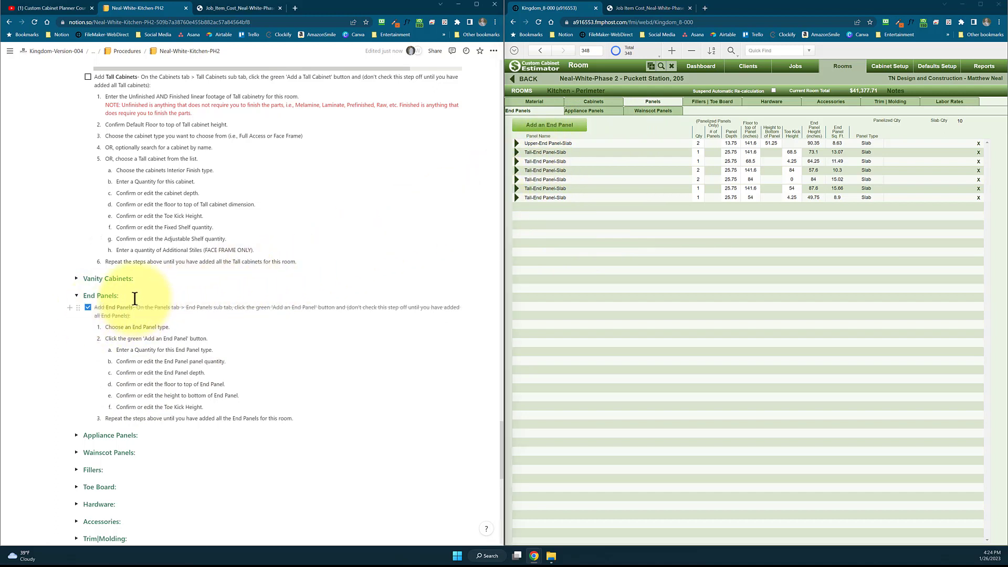
View the room's appliance panels in Custom Cabinet Estimator, expand the Appliance Panels procedure in Notion and check off its Add Appliance Panels step
{"action": "scroll", "coordinate": [241, 247], "scroll_direction": "down", "scroll_amount": 1}
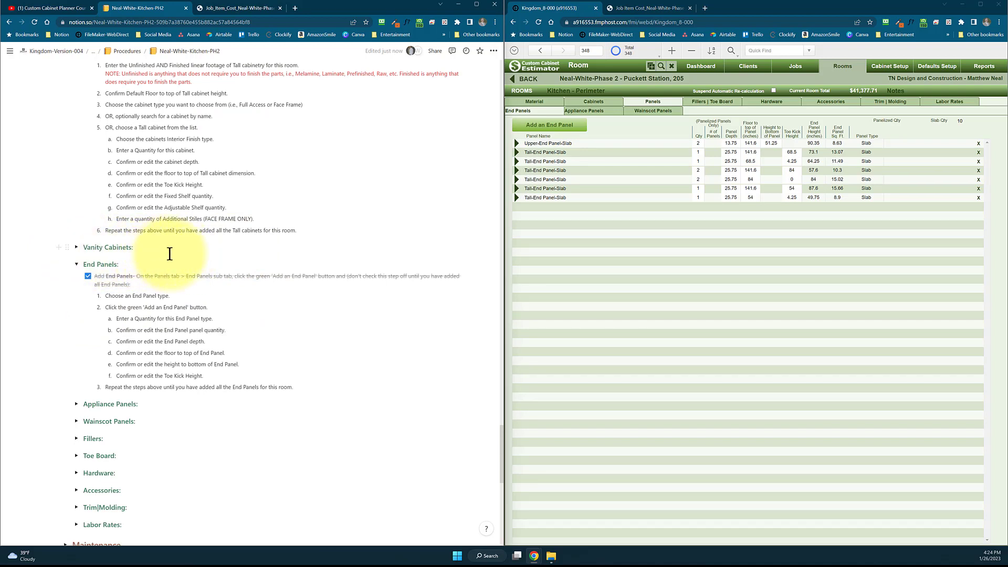
{"action": "scroll", "coordinate": [169, 254], "scroll_direction": "down", "scroll_amount": 2}
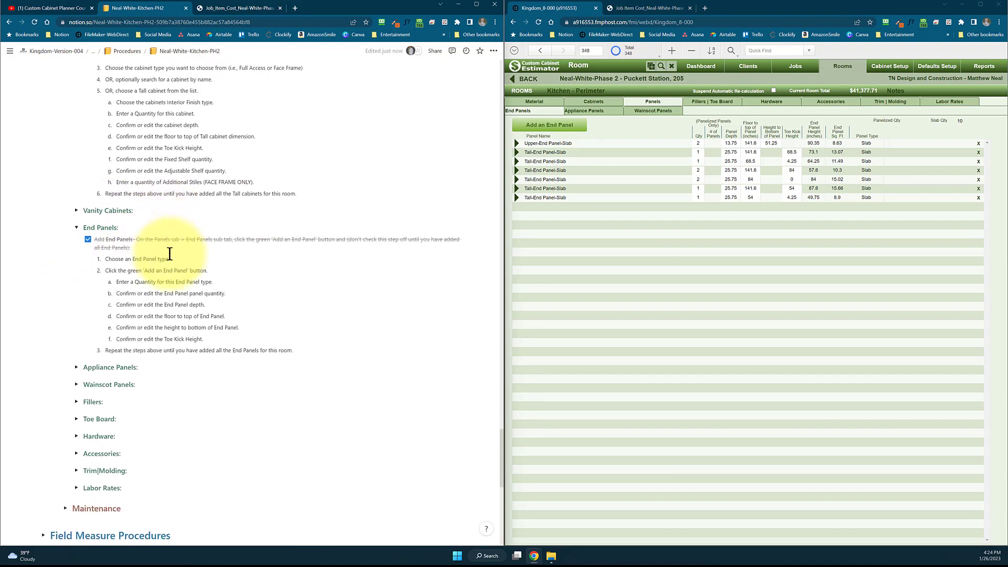
{"action": "left_click", "coordinate": [603, 112]}
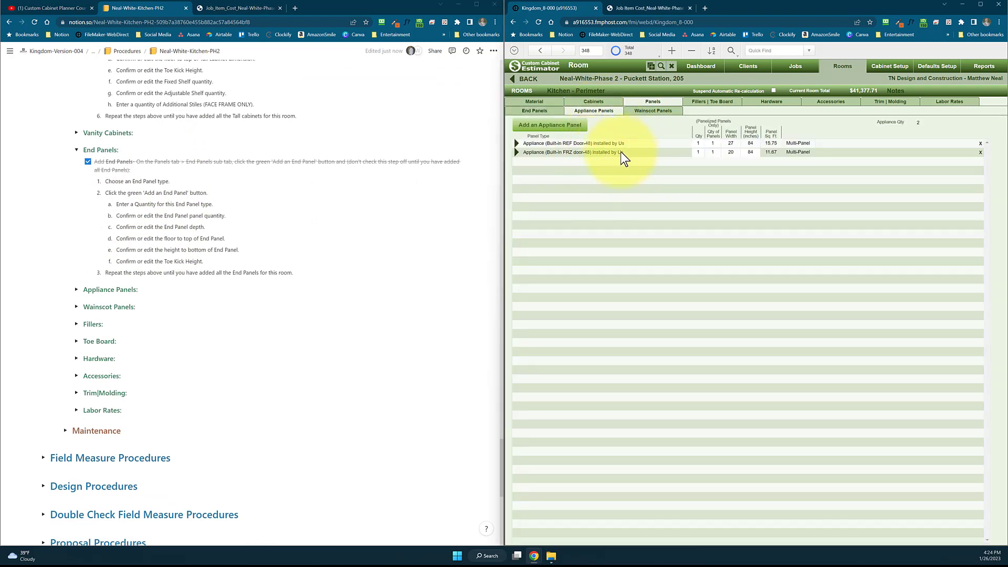
{"action": "left_click", "coordinate": [110, 290]}
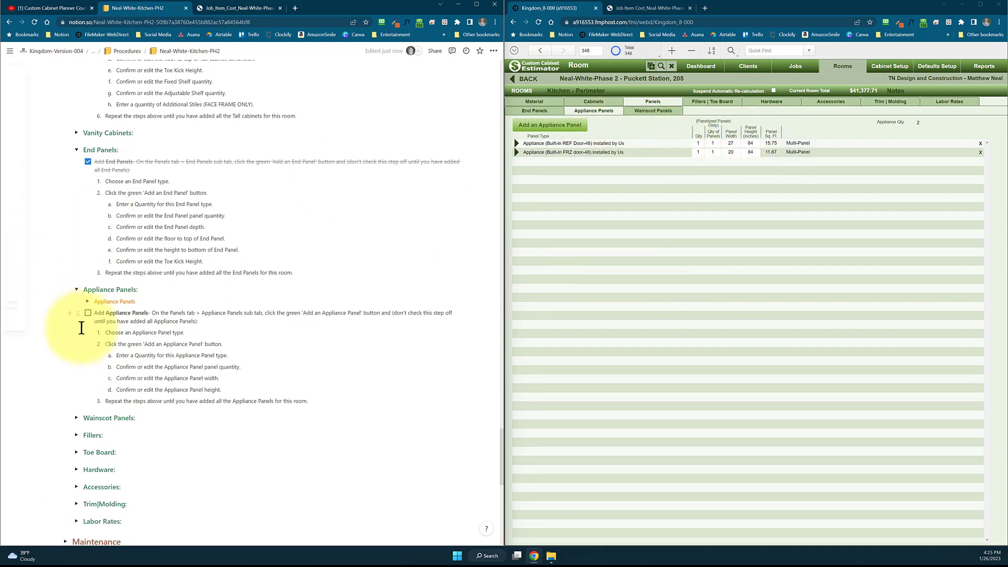
{"action": "left_click", "coordinate": [88, 314]}
Expand the Wainscot Panels procedure in Notion and view the room's wainscot panel list in Custom Cabinet Estimator
{"action": "scroll", "coordinate": [95, 323], "scroll_direction": "down", "scroll_amount": 2}
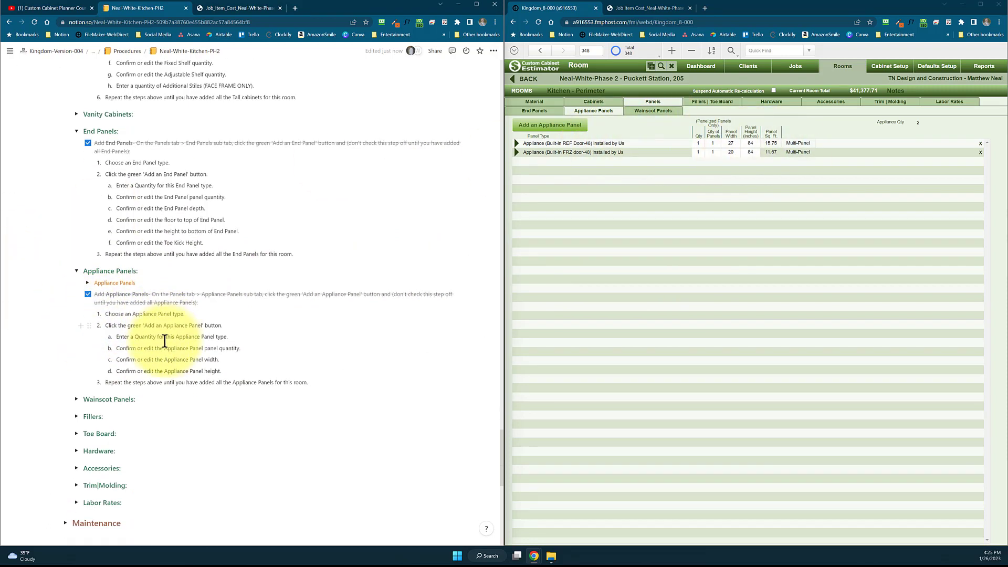
{"action": "left_click", "coordinate": [76, 319]}
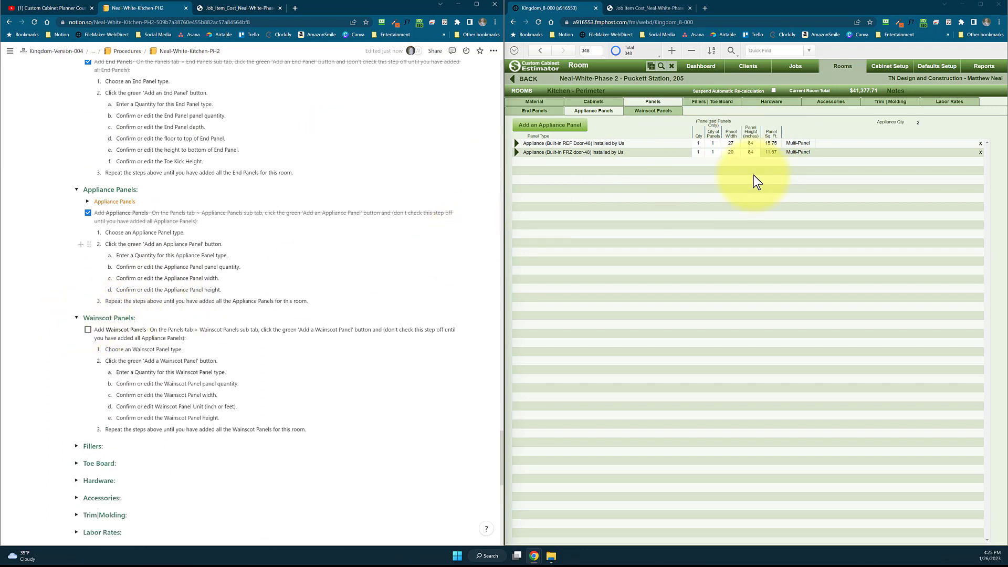
{"action": "left_click", "coordinate": [664, 114]}
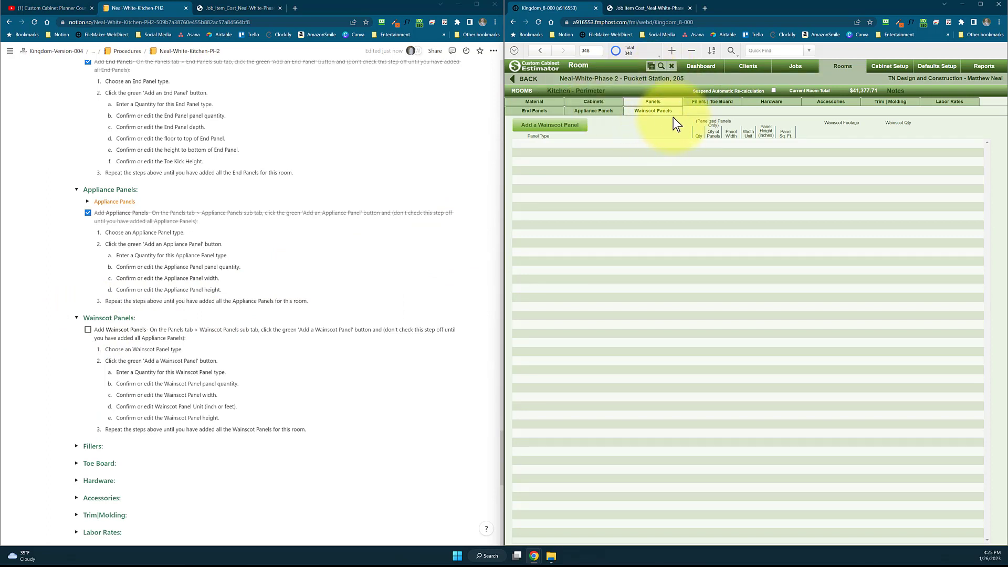
Expand the Fillers procedure, review the room's fillers in Custom Cabinet Estimator and check off Add Fillers in Notion
{"action": "scroll", "coordinate": [104, 351], "scroll_direction": "down", "scroll_amount": 3}
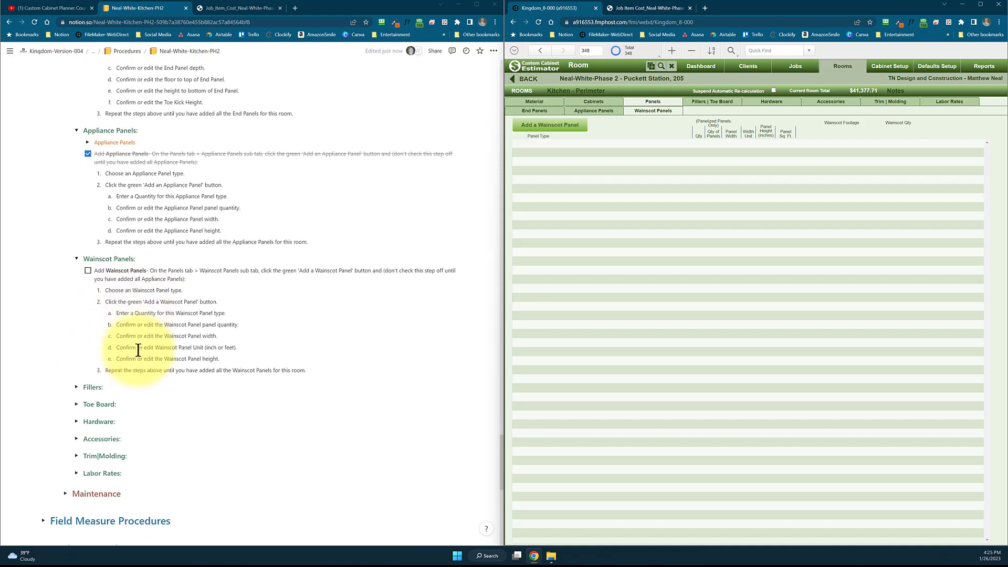
{"action": "left_click", "coordinate": [76, 350]}
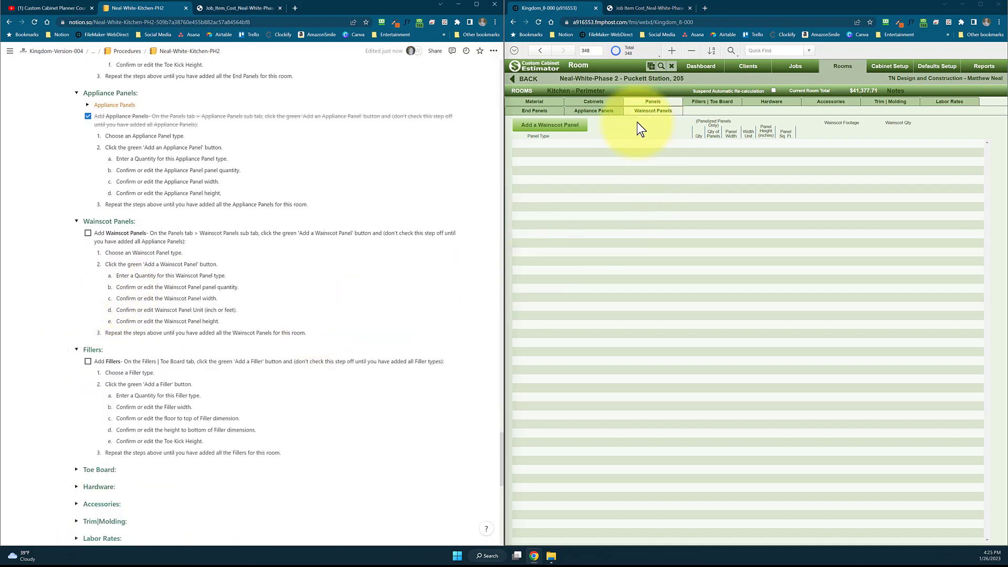
{"action": "left_click", "coordinate": [712, 100]}
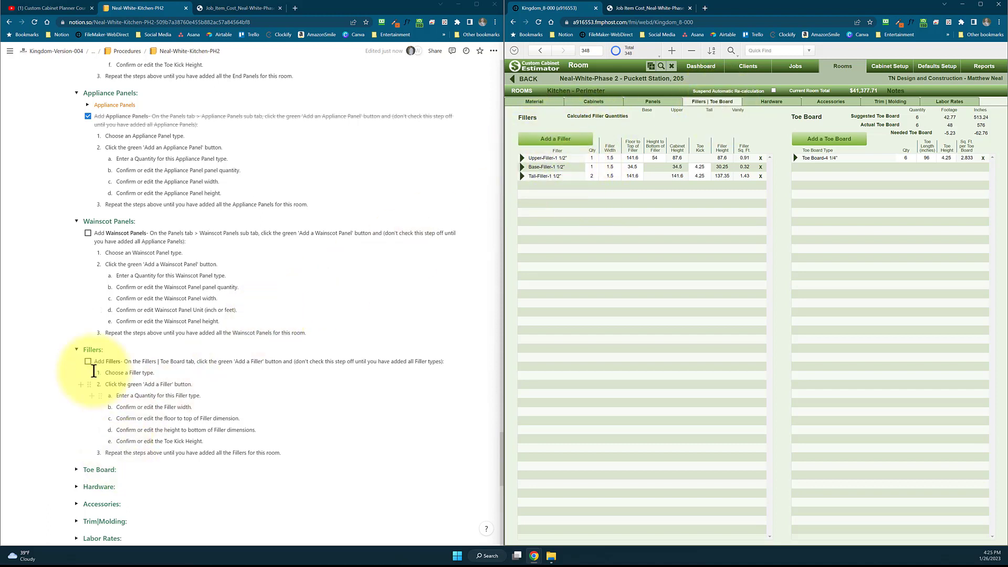
{"action": "left_click", "coordinate": [87, 362]}
Expand the Toe Board procedure in Notion and check off its Add Toe Board step
{"action": "scroll", "coordinate": [77, 402], "scroll_direction": "down", "scroll_amount": 2}
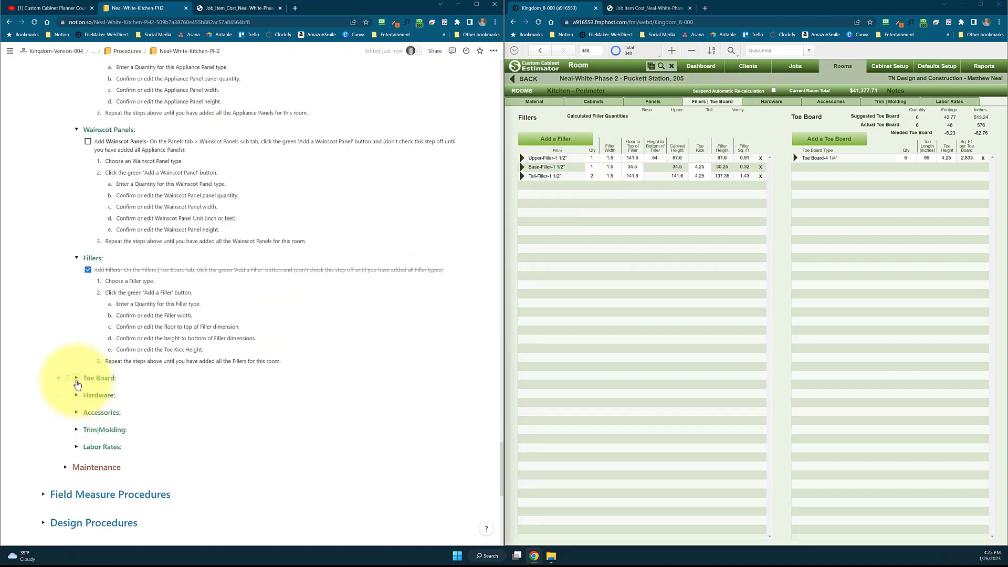
{"action": "left_click", "coordinate": [76, 381]}
{"action": "scroll", "coordinate": [162, 407], "scroll_direction": "down", "scroll_amount": 2}
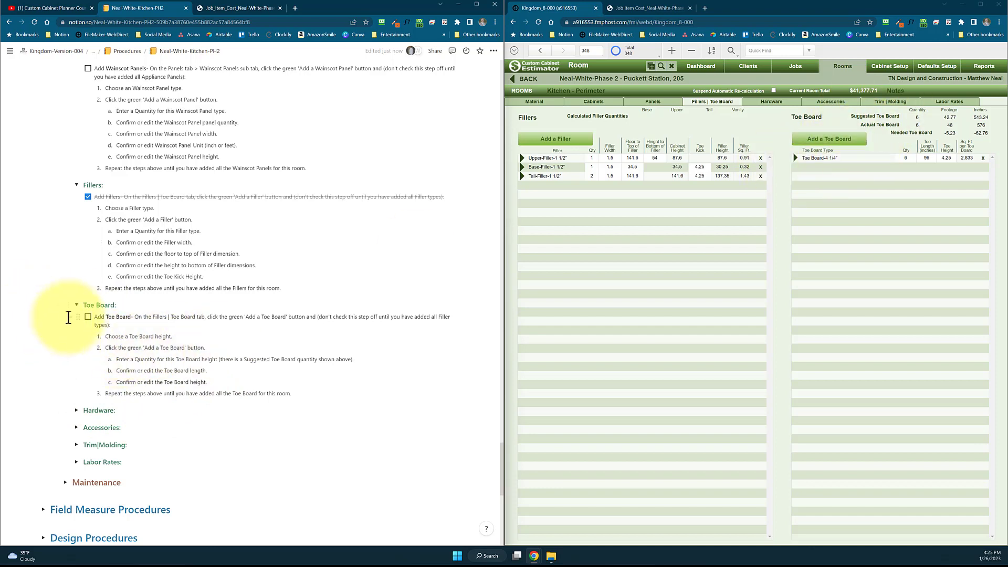
{"action": "left_click", "coordinate": [87, 317]}
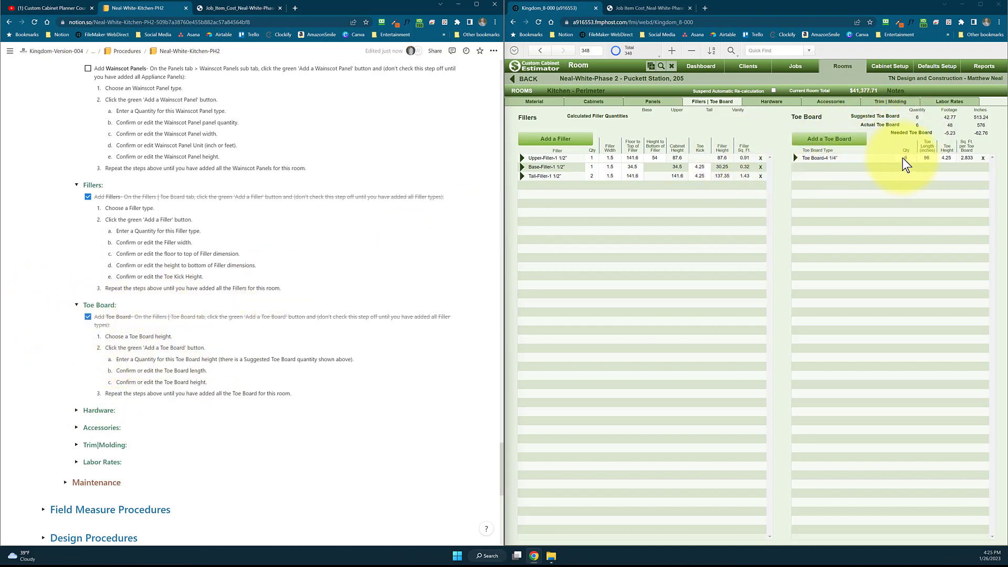
Compare the room's hardware in Custom Cabinet Estimator with the Hardware procedure and its surface hardware room selections in Notion
{"action": "scroll", "coordinate": [219, 337], "scroll_direction": "down", "scroll_amount": 1}
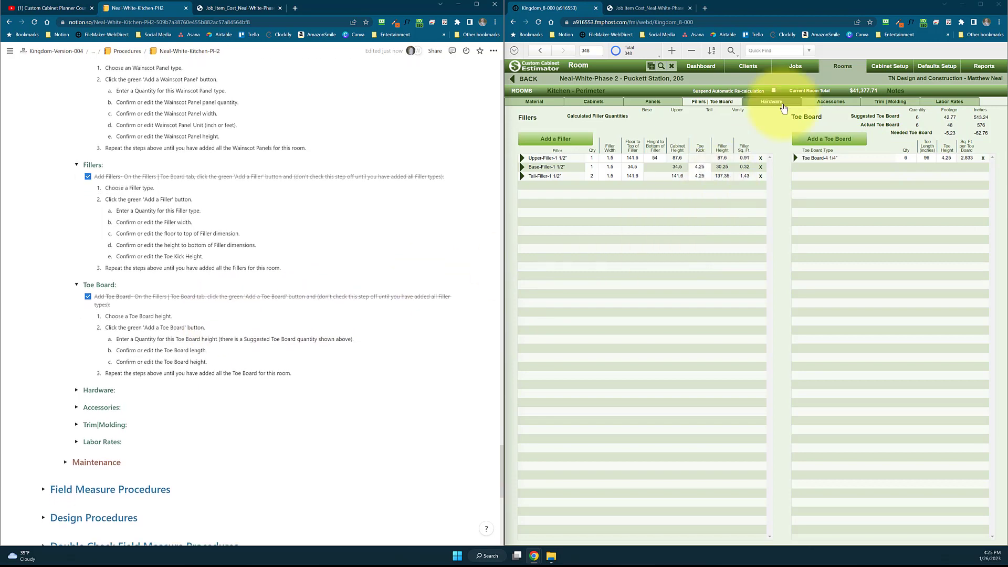
{"action": "left_click", "coordinate": [782, 105]}
{"action": "left_click", "coordinate": [76, 391]}
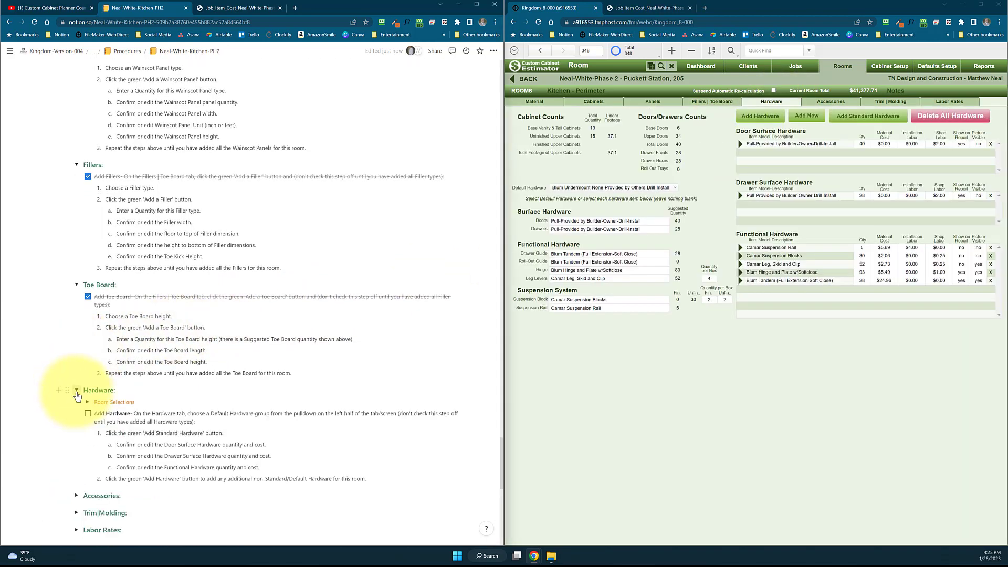
{"action": "scroll", "coordinate": [157, 380], "scroll_direction": "down", "scroll_amount": 3}
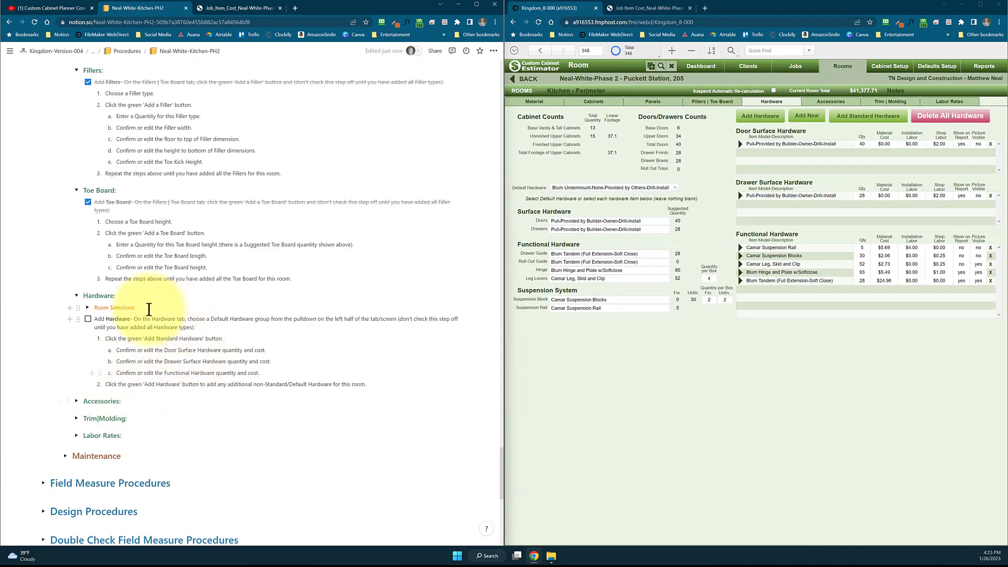
{"action": "left_click", "coordinate": [87, 308]}
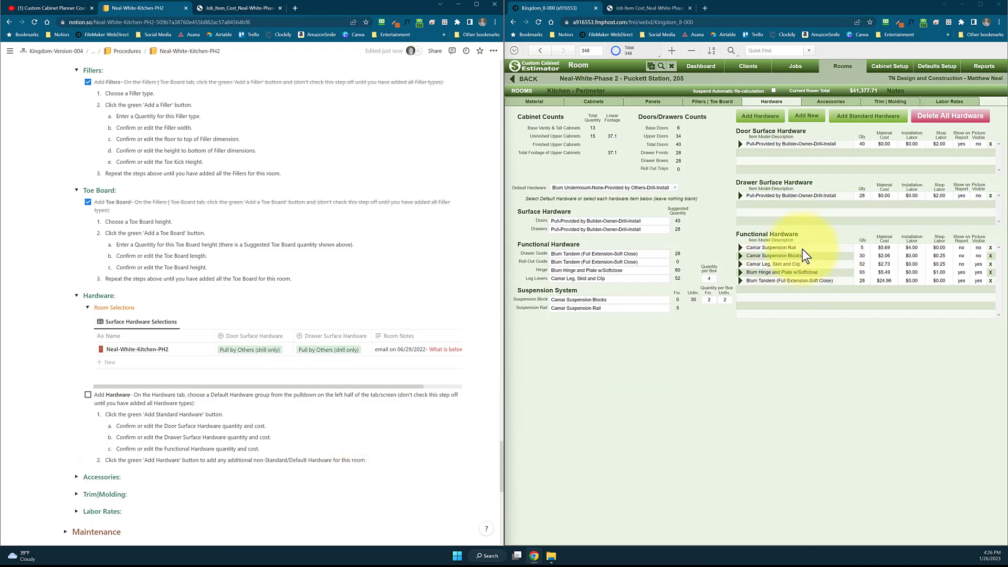
View the room's accessories in Custom Cabinet Estimator and expand the Accessories procedure and its room selections in Notion
{"action": "scroll", "coordinate": [282, 449], "scroll_direction": "down", "scroll_amount": 3}
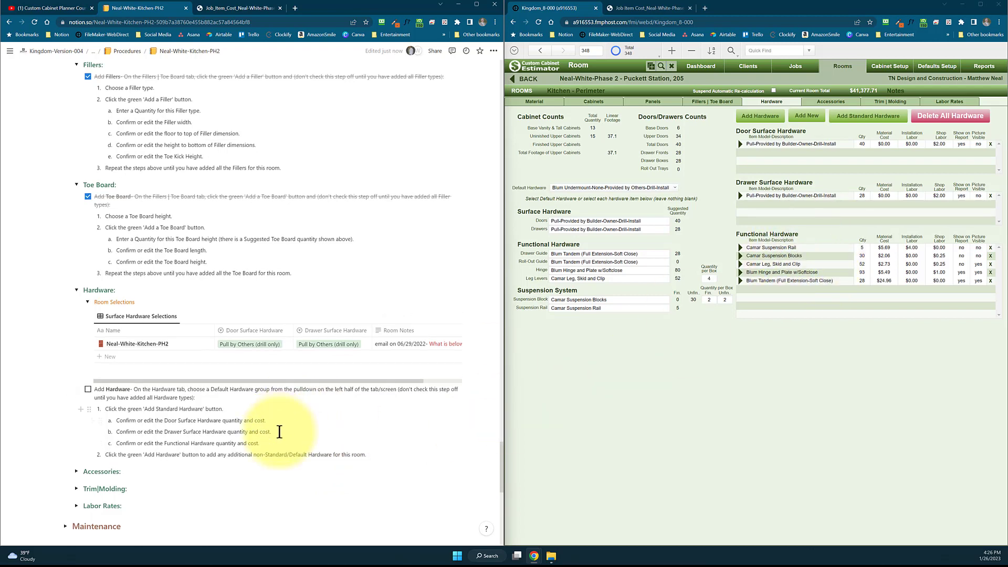
{"action": "left_click", "coordinate": [830, 102]}
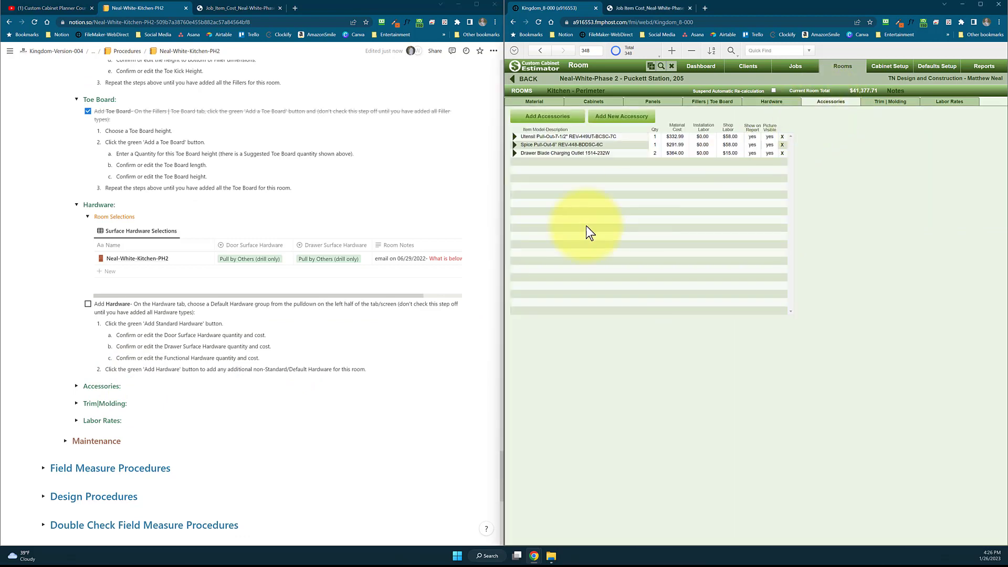
{"action": "left_click", "coordinate": [77, 387]}
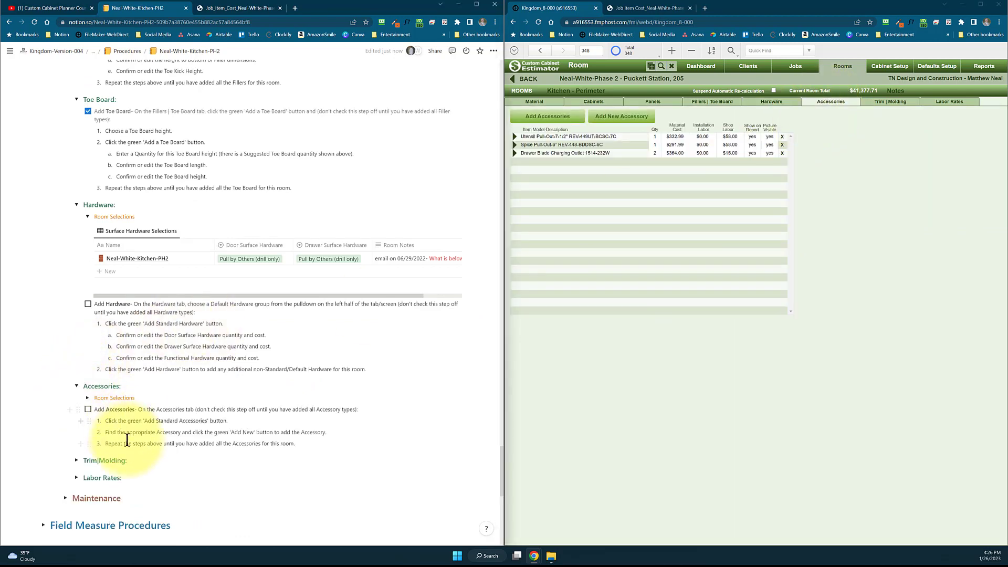
{"action": "left_click", "coordinate": [88, 397]}
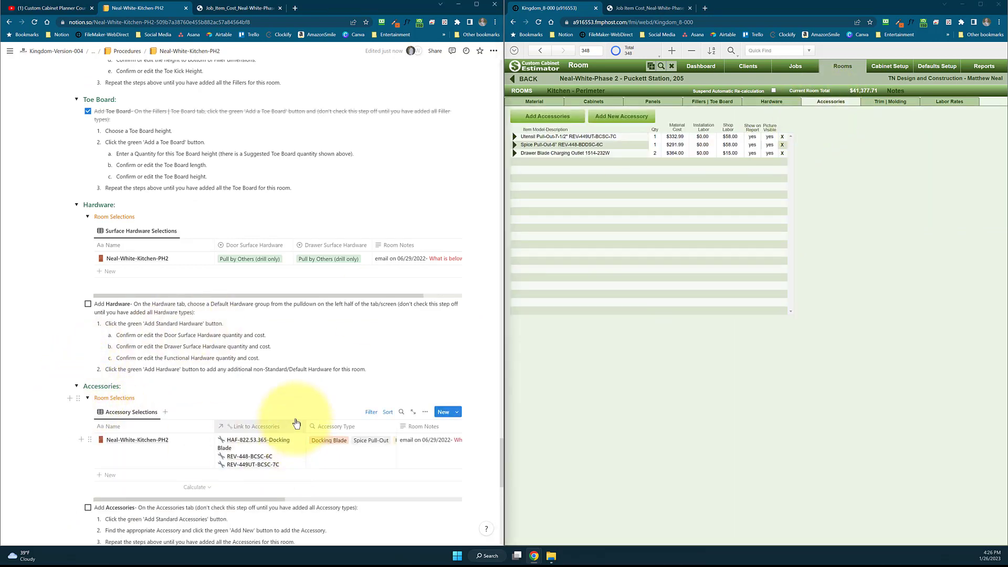
Widen the Link to Accessories column and wrap the Accessory Type column in the Accessory Selections table
{"action": "left_click_drag", "start_coordinate": [306, 423], "coordinate": [319, 424]}
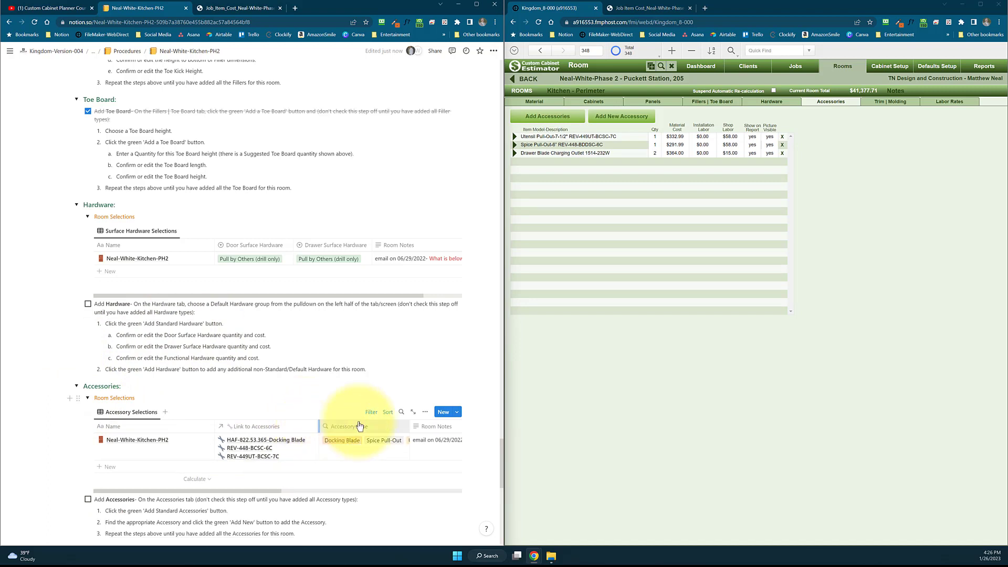
{"action": "left_click", "coordinate": [377, 426]}
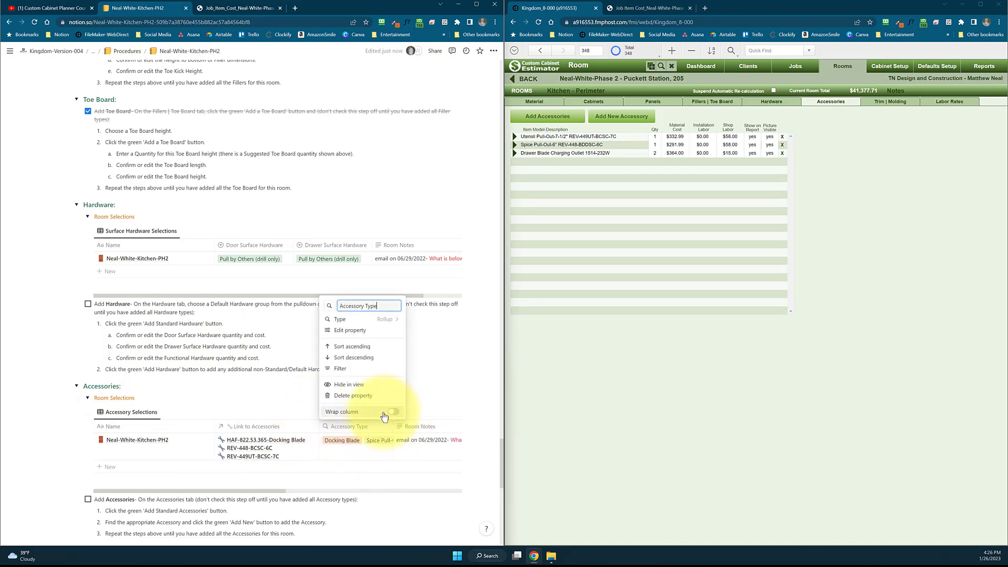
{"action": "left_click", "coordinate": [394, 411]}
{"action": "left_click", "coordinate": [274, 396]}
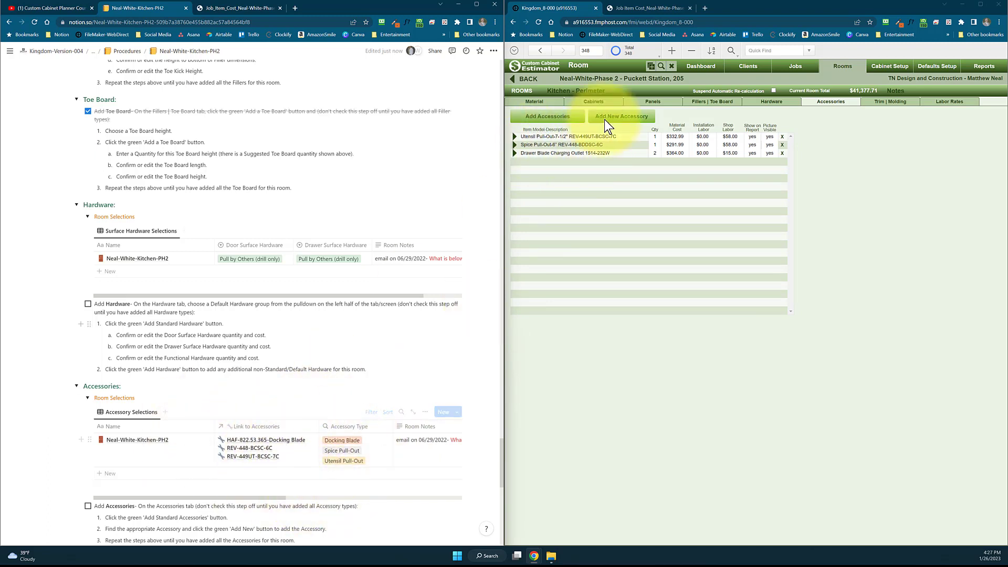
Expand the Trim|Molding and Labor Rates procedures in Notion and view the room's matching trim and labor rates in Custom Cabinet Estimator
{"action": "scroll", "coordinate": [367, 328], "scroll_direction": "down", "scroll_amount": 3}
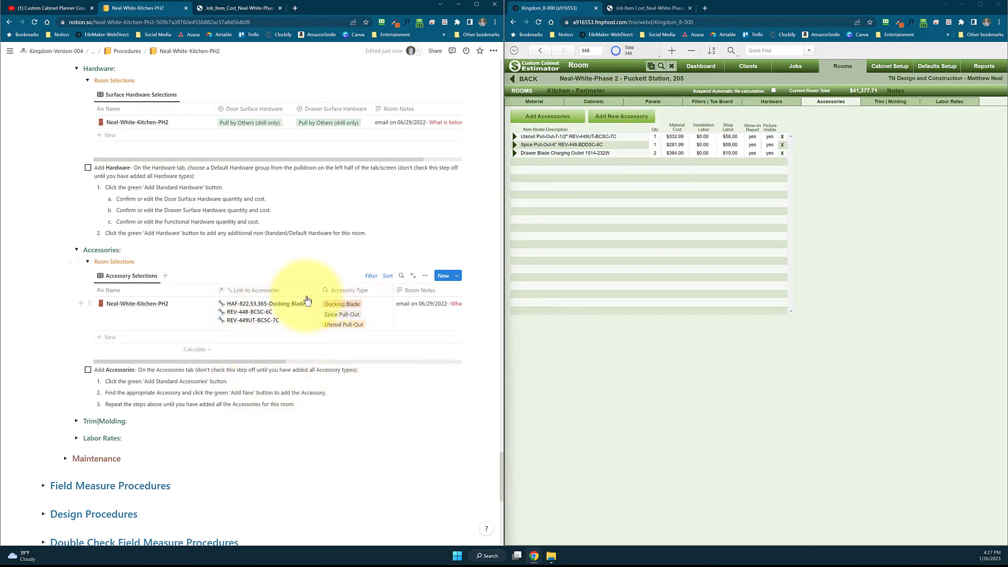
{"action": "scroll", "coordinate": [307, 301], "scroll_direction": "down", "scroll_amount": 2}
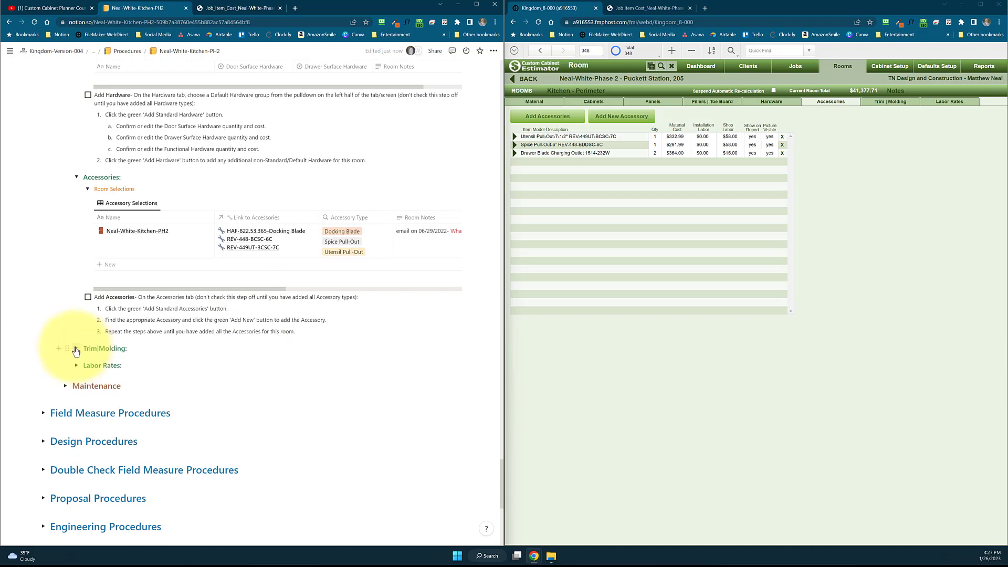
{"action": "left_click", "coordinate": [76, 349]}
{"action": "scroll", "coordinate": [146, 389], "scroll_direction": "down", "scroll_amount": 1}
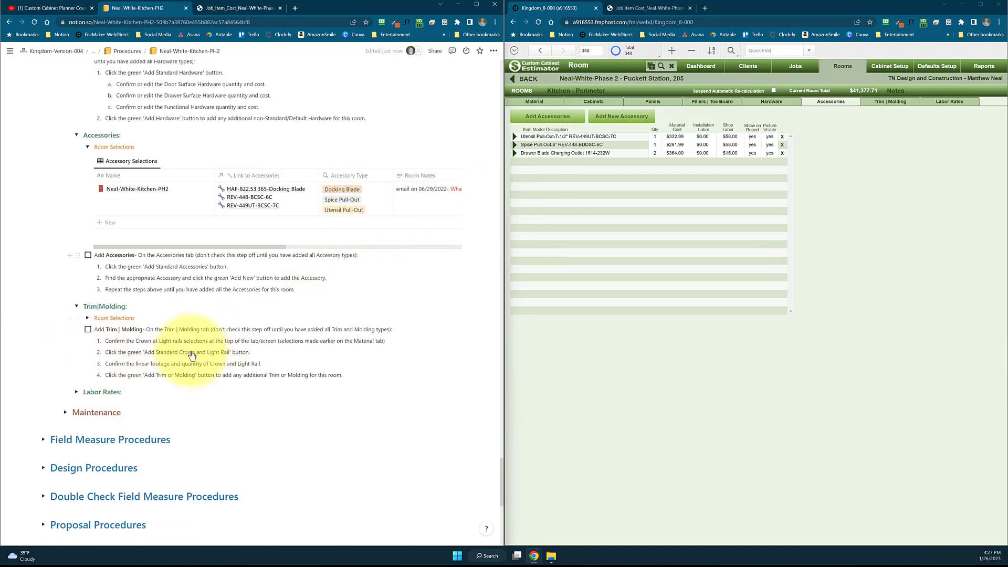
{"action": "left_click", "coordinate": [890, 102]}
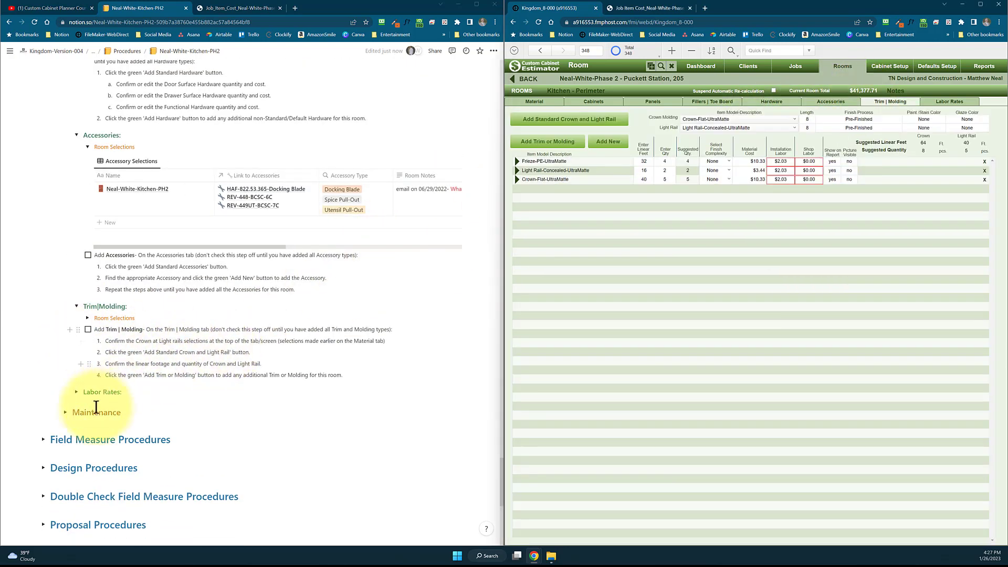
{"action": "left_click", "coordinate": [76, 393]}
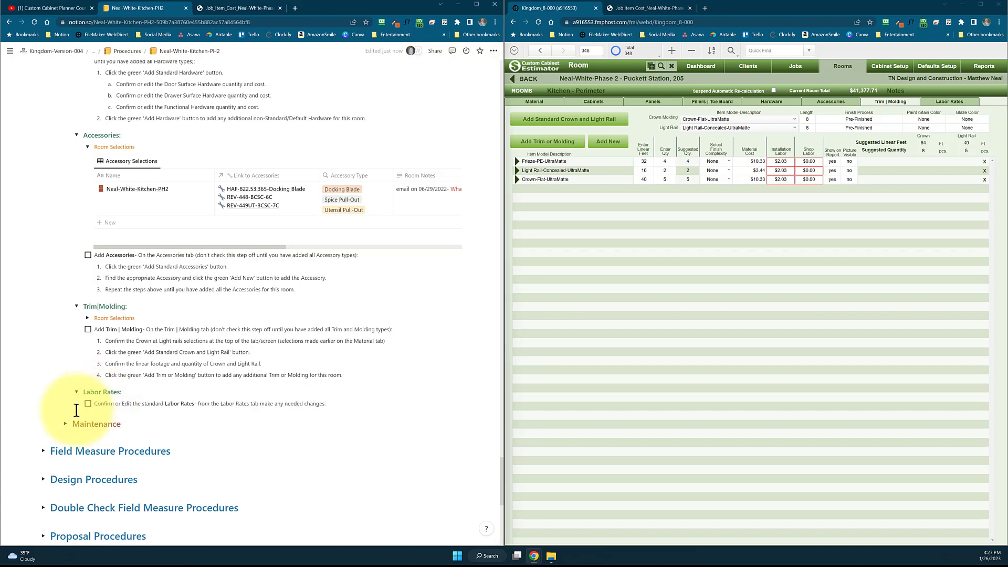
{"action": "left_click", "coordinate": [956, 103]}
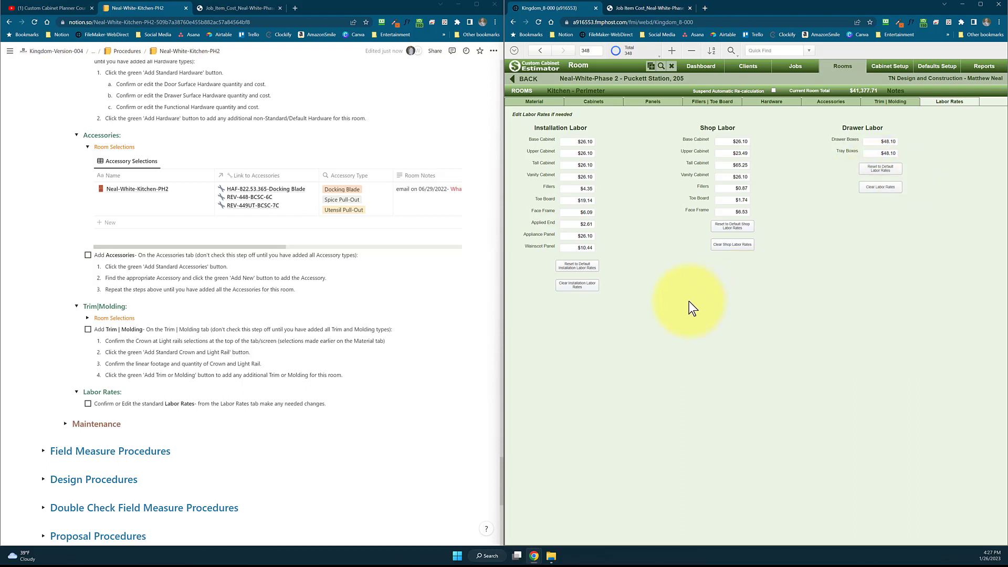
Expand Proposal Procedures in Notion along with its Custom Cabinet Estimator Setup and Process sections
{"action": "scroll", "coordinate": [210, 315], "scroll_direction": "down", "scroll_amount": 1}
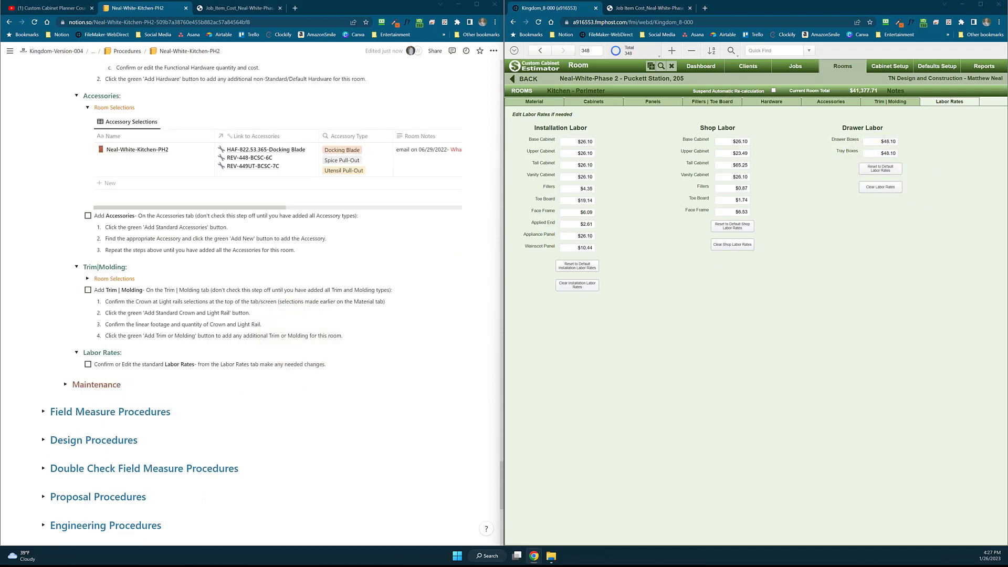
{"action": "scroll", "coordinate": [90, 294], "scroll_direction": "down", "scroll_amount": 3}
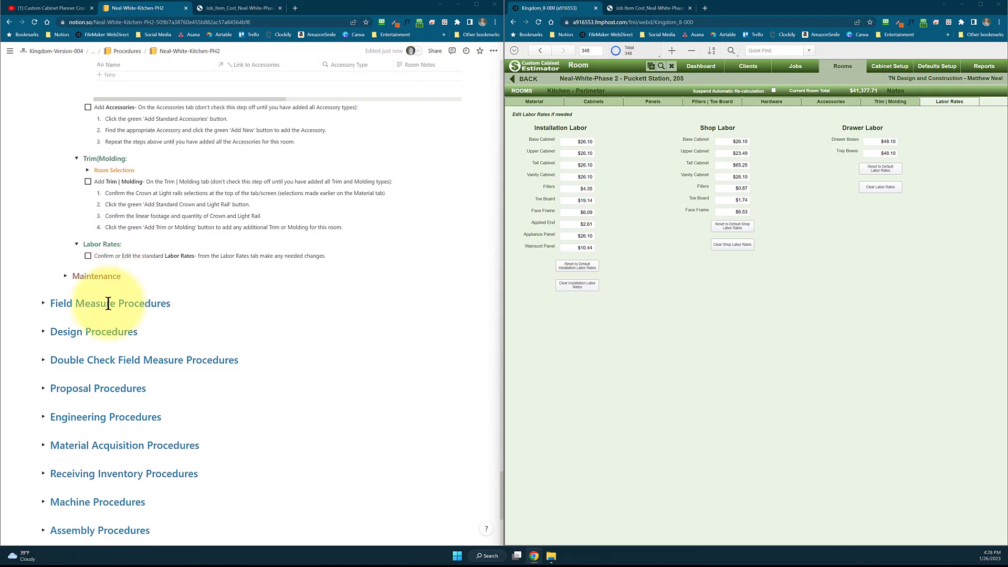
{"action": "scroll", "coordinate": [47, 342], "scroll_direction": "down", "scroll_amount": 1}
{"action": "left_click", "coordinate": [45, 341]}
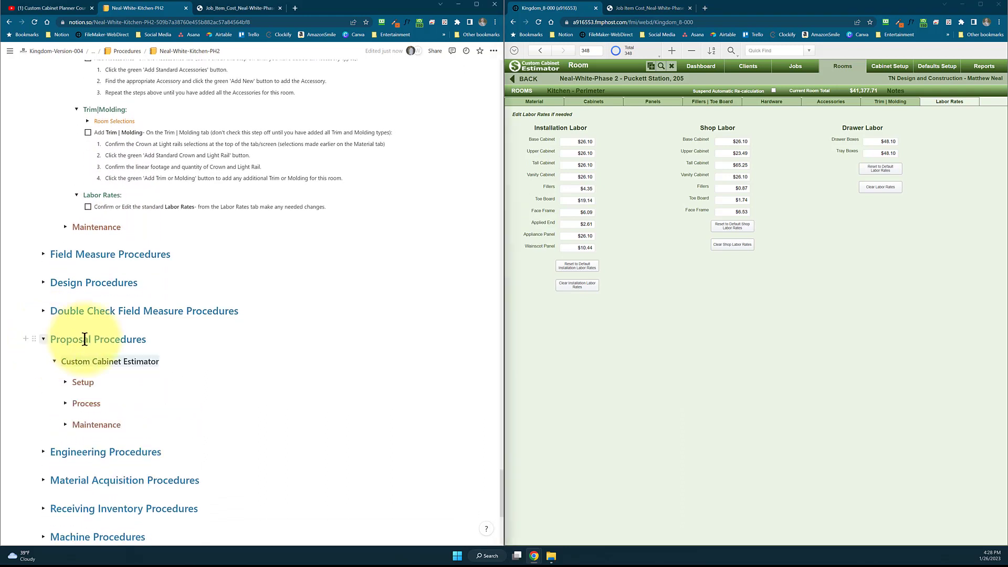
{"action": "scroll", "coordinate": [158, 331], "scroll_direction": "down", "scroll_amount": 2}
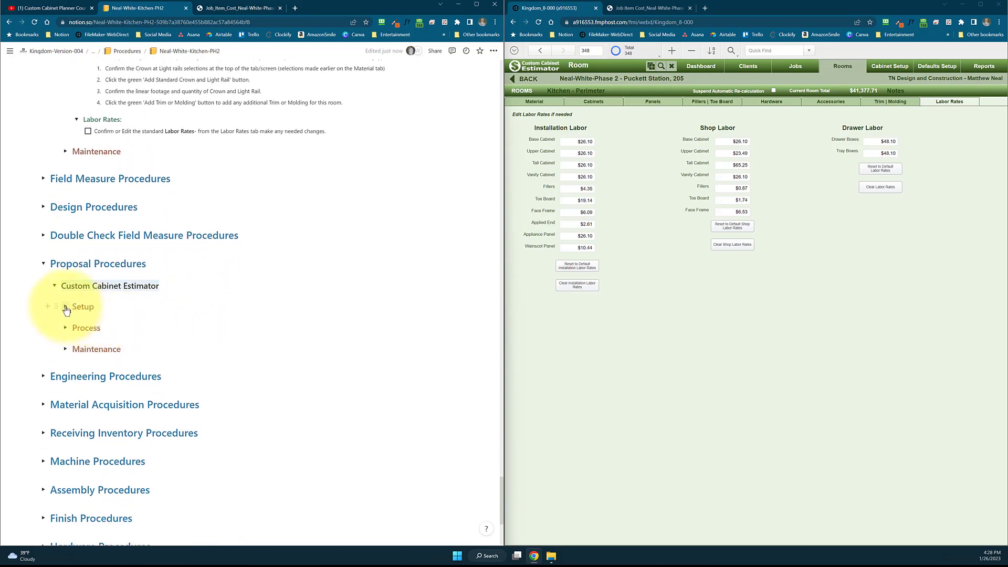
{"action": "left_click", "coordinate": [66, 307]}
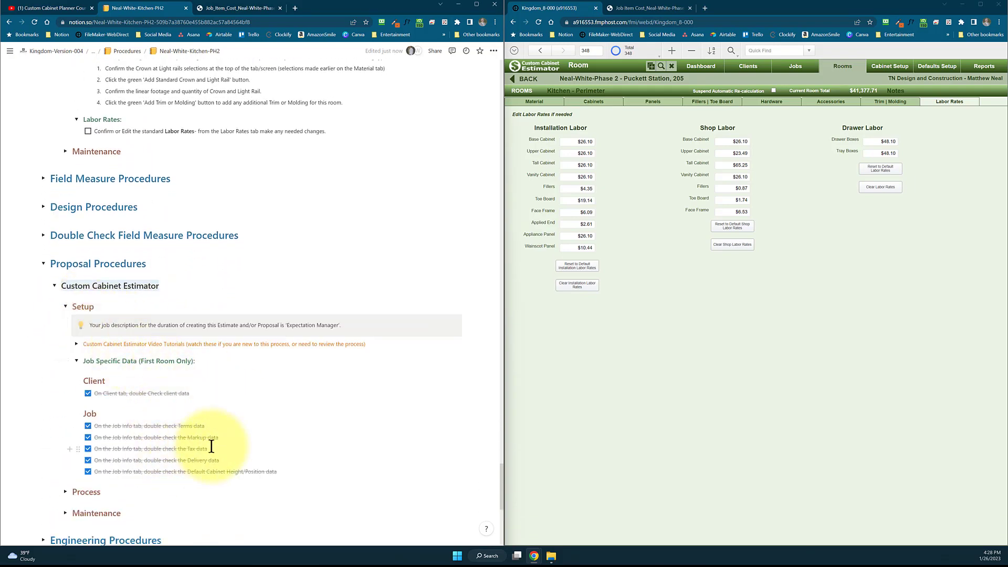
{"action": "scroll", "coordinate": [212, 446], "scroll_direction": "down", "scroll_amount": 2}
{"action": "left_click", "coordinate": [65, 382]}
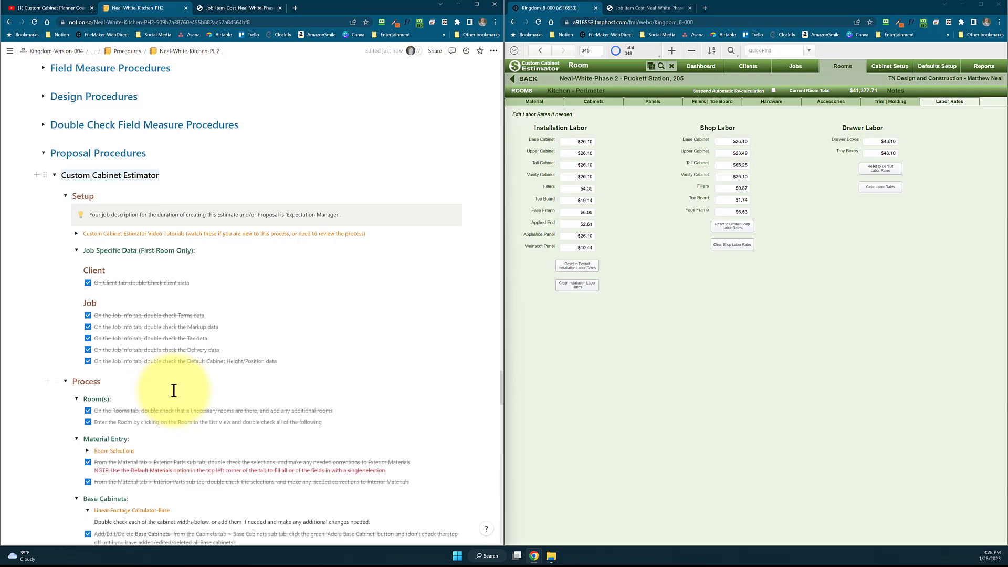
Review the proposal's room and material entry steps and the Linear Footage Calculator-Base table, including its Inches to Feet column
{"action": "scroll", "coordinate": [176, 388], "scroll_direction": "down", "scroll_amount": 3}
{"action": "scroll", "coordinate": [202, 333], "scroll_direction": "down", "scroll_amount": 1}
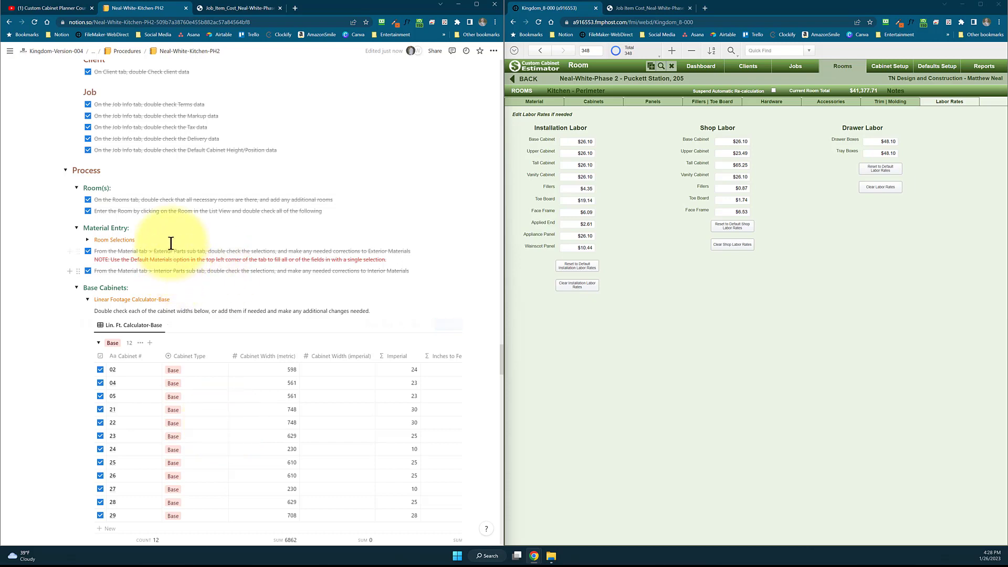
{"action": "scroll", "coordinate": [170, 242], "scroll_direction": "down", "scroll_amount": 1}
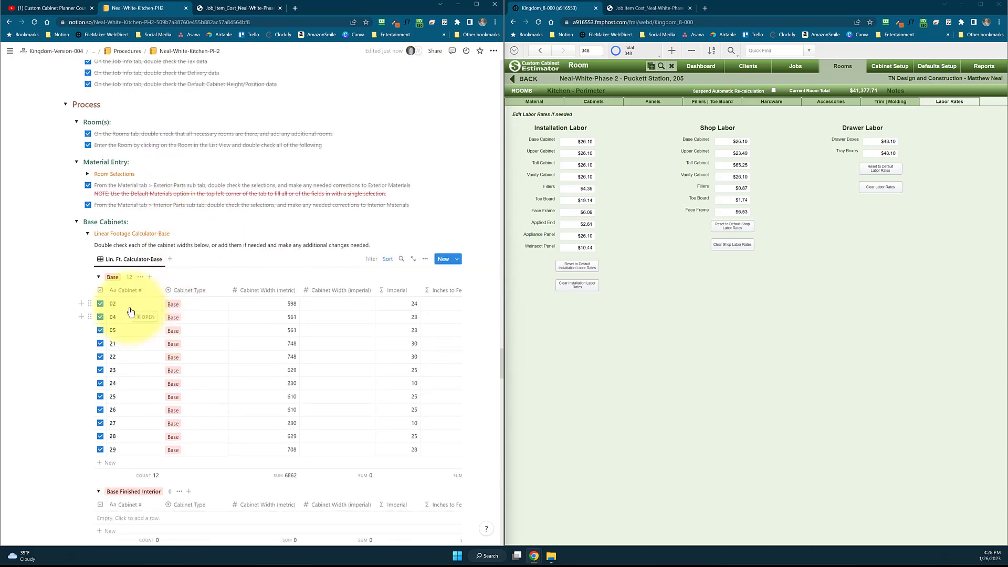
{"action": "scroll", "coordinate": [125, 367], "scroll_direction": "down", "scroll_amount": 1}
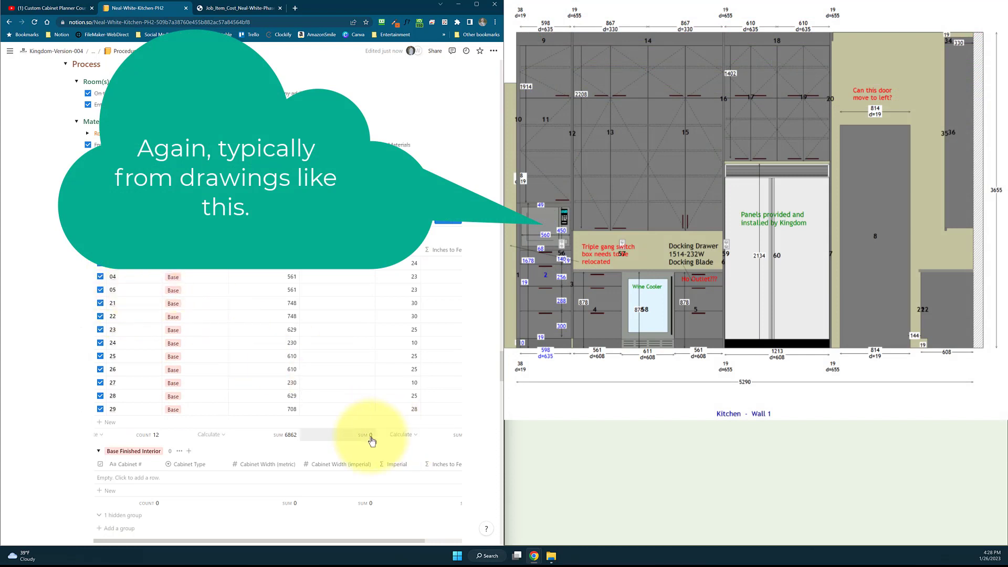
{"action": "scroll", "coordinate": [408, 437], "scroll_direction": "down", "scroll_amount": 1}
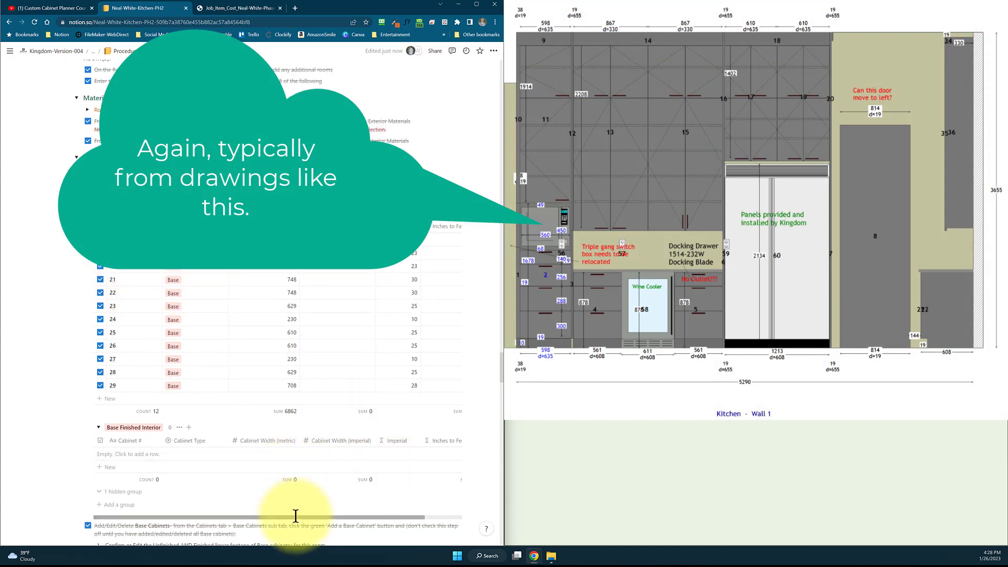
{"action": "left_click_drag", "start_coordinate": [294, 517], "coordinate": [360, 499]}
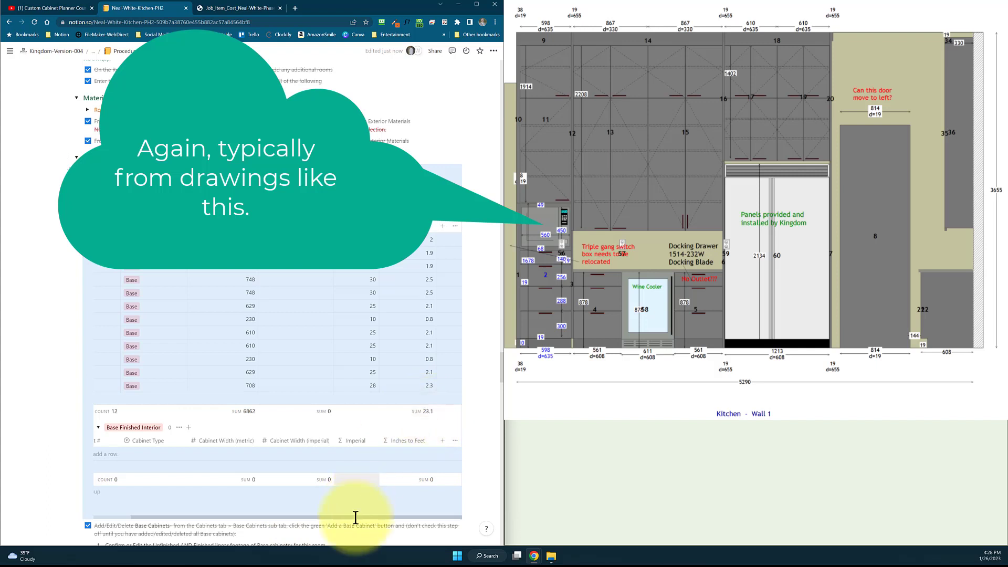
{"action": "left_click_drag", "start_coordinate": [360, 517], "coordinate": [270, 520]}
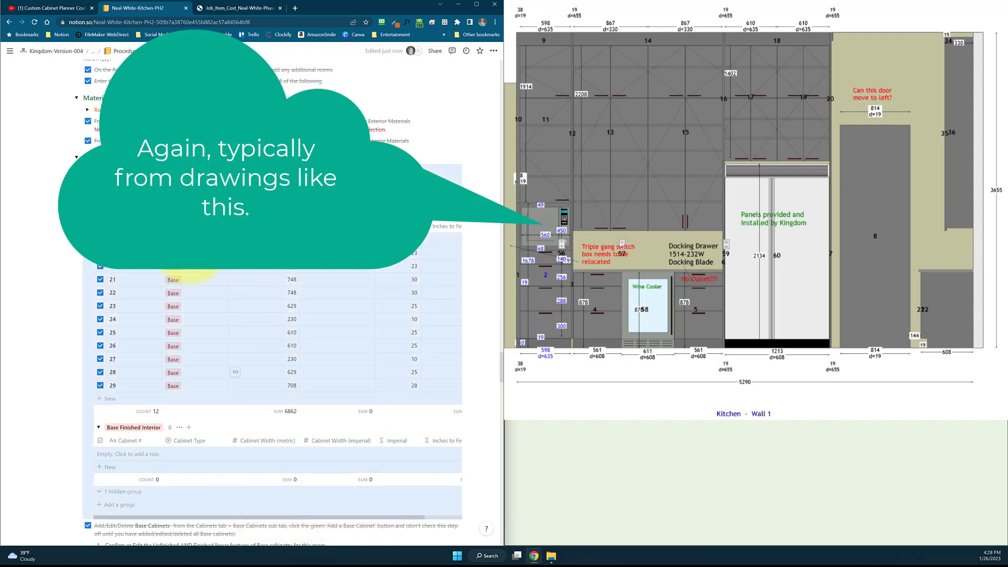
Read the proposal's Base Cabinets instructions and the remaining process steps through Labor Rates
{"action": "scroll", "coordinate": [189, 322], "scroll_direction": "down", "scroll_amount": 3}
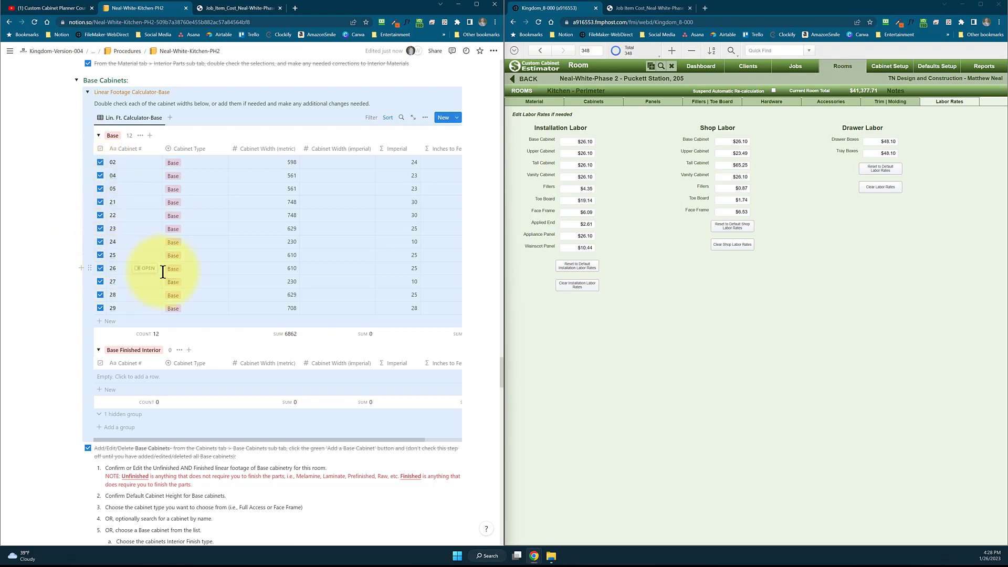
{"action": "scroll", "coordinate": [213, 345], "scroll_direction": "down", "scroll_amount": 1}
{"action": "scroll", "coordinate": [213, 345], "scroll_direction": "down", "scroll_amount": 2}
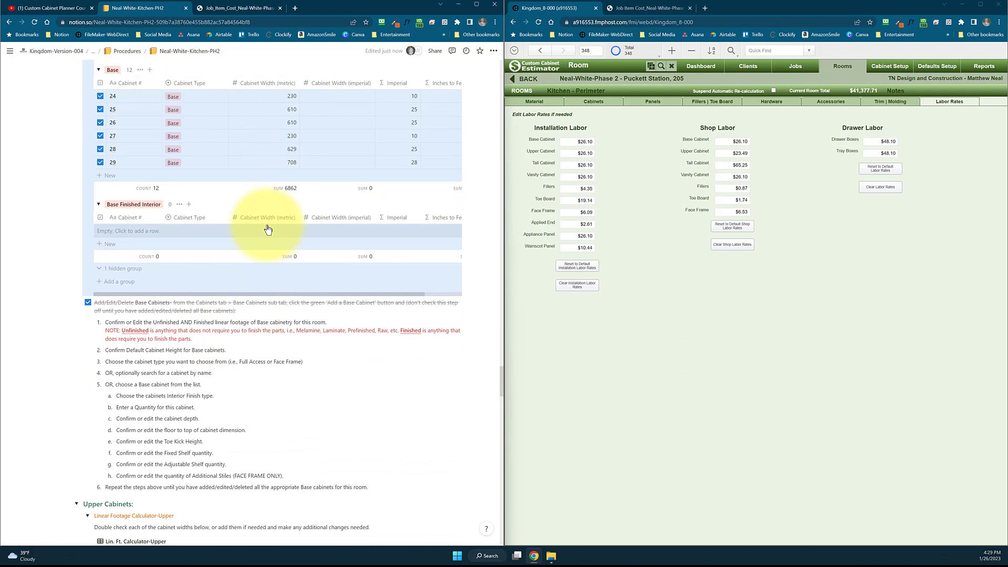
{"action": "scroll", "coordinate": [268, 229], "scroll_direction": "down", "scroll_amount": 1}
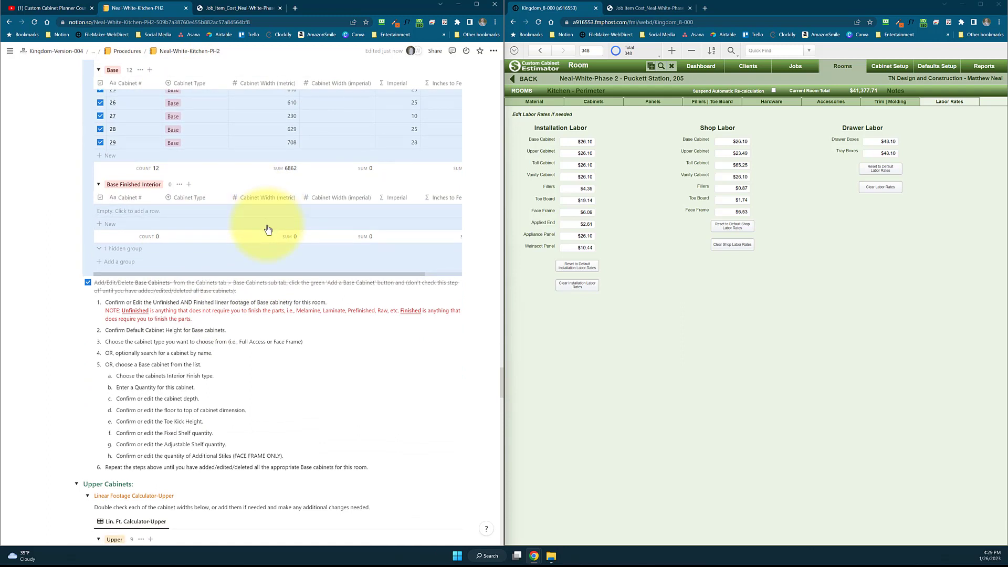
{"action": "scroll", "coordinate": [268, 229], "scroll_direction": "down", "scroll_amount": 1}
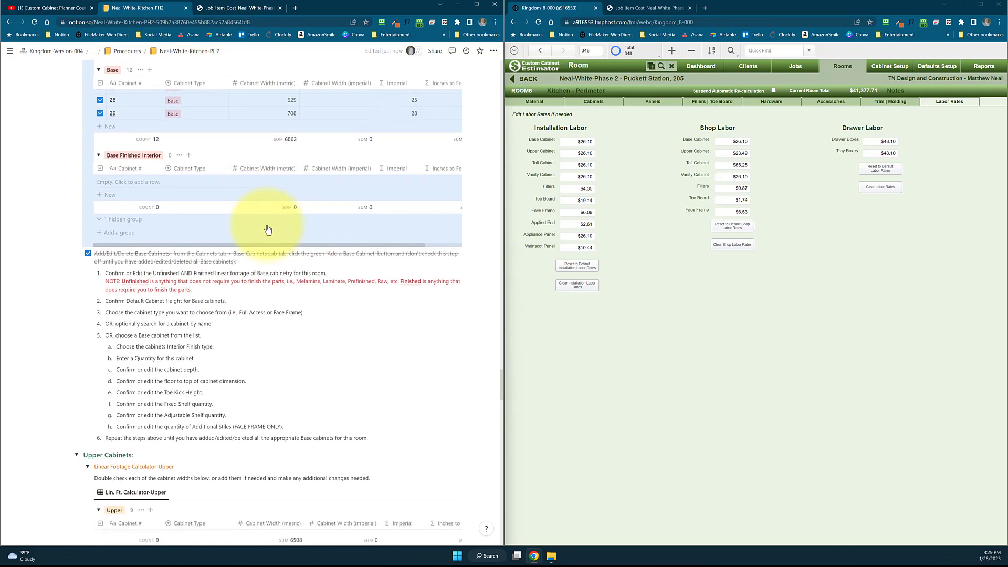
{"action": "scroll", "coordinate": [267, 224], "scroll_direction": "down", "scroll_amount": 1}
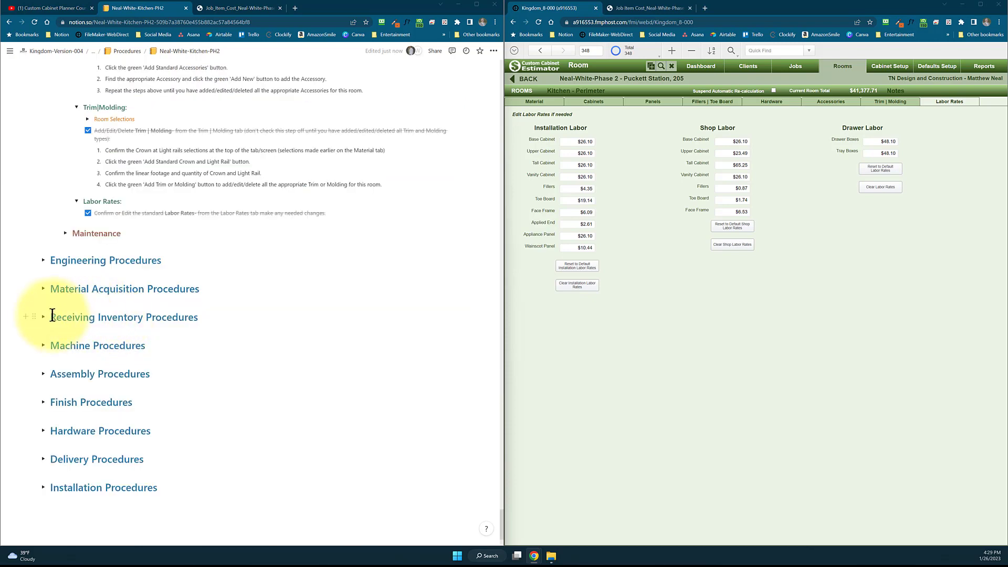
Expand Material Acquisition Procedures and open the Job Item Cost PDF attached under Material Acquisition Report
{"action": "left_click", "coordinate": [44, 289]}
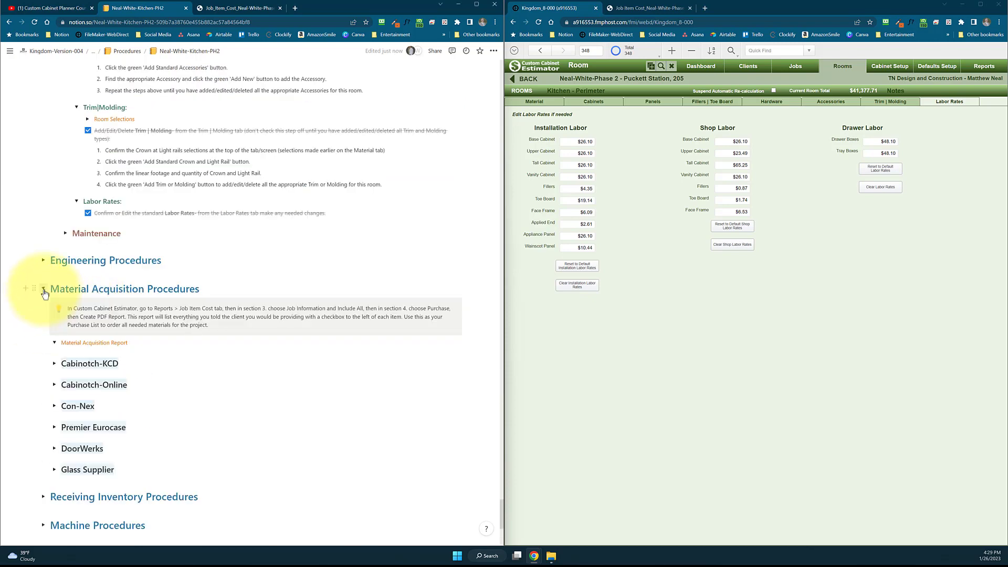
{"action": "scroll", "coordinate": [140, 322], "scroll_direction": "down", "scroll_amount": 1}
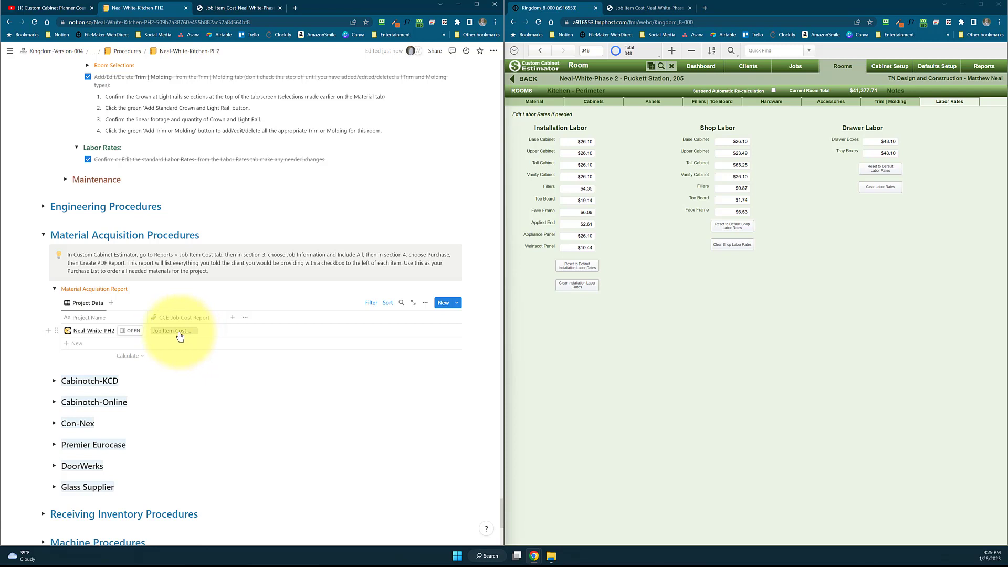
{"action": "left_click", "coordinate": [180, 337]}
{"action": "left_click", "coordinate": [200, 337]}
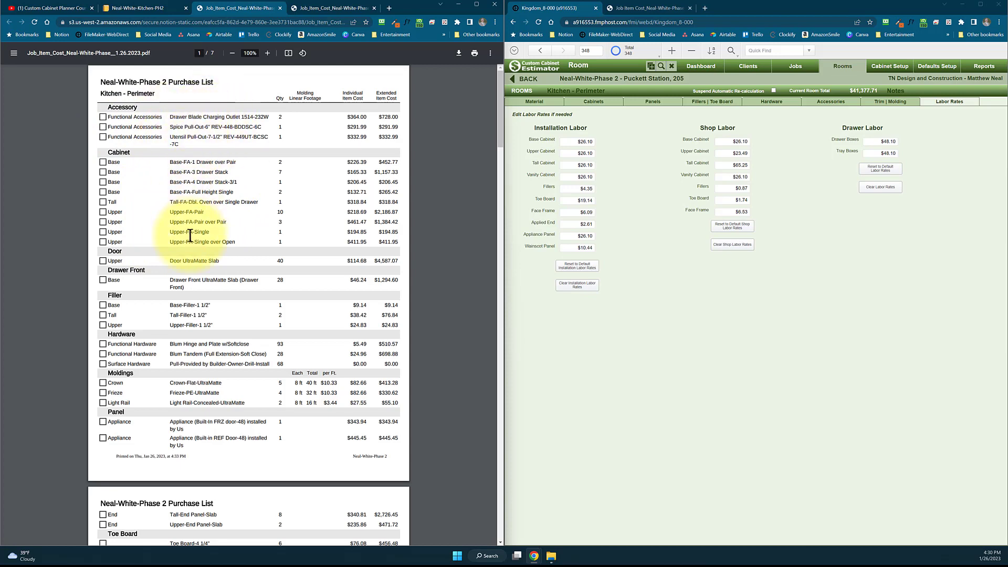
Examine the kitchen's Purchase List in the PDF, from accessories and cabinets through moldings, panels and toe board
{"action": "scroll", "coordinate": [190, 262], "scroll_direction": "down", "scroll_amount": 1}
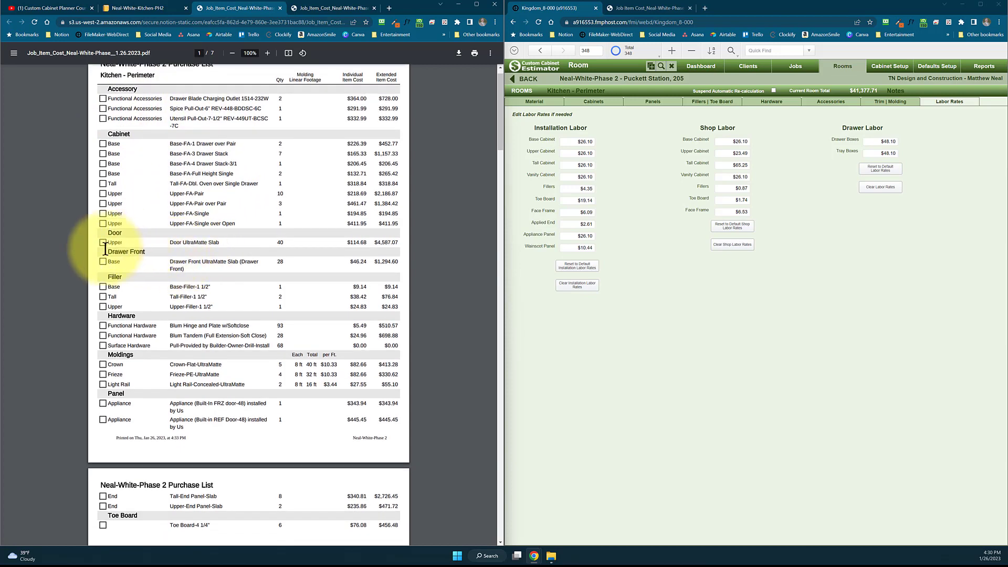
{"action": "scroll", "coordinate": [213, 269], "scroll_direction": "down", "scroll_amount": 2}
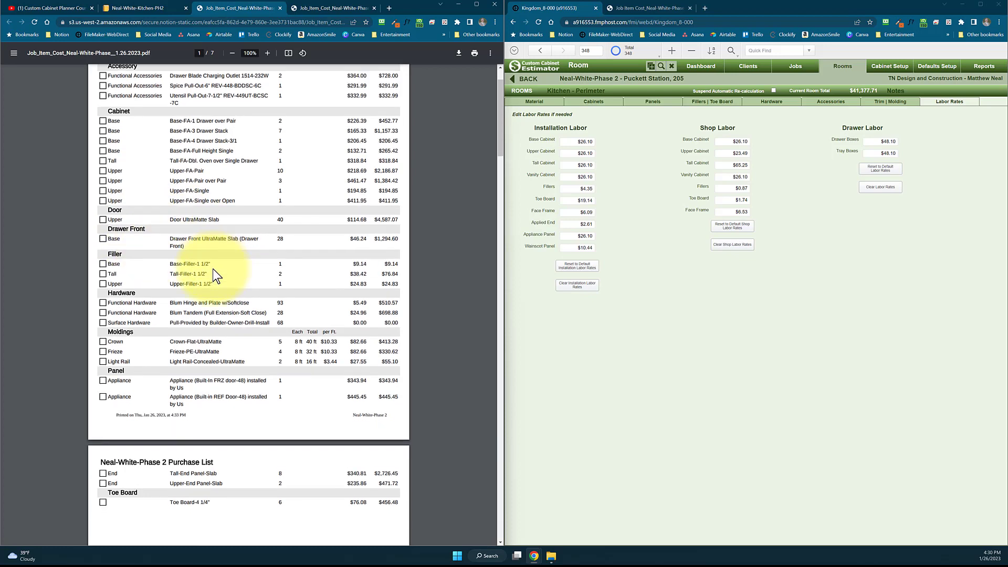
{"action": "scroll", "coordinate": [158, 283], "scroll_direction": "down", "scroll_amount": 2}
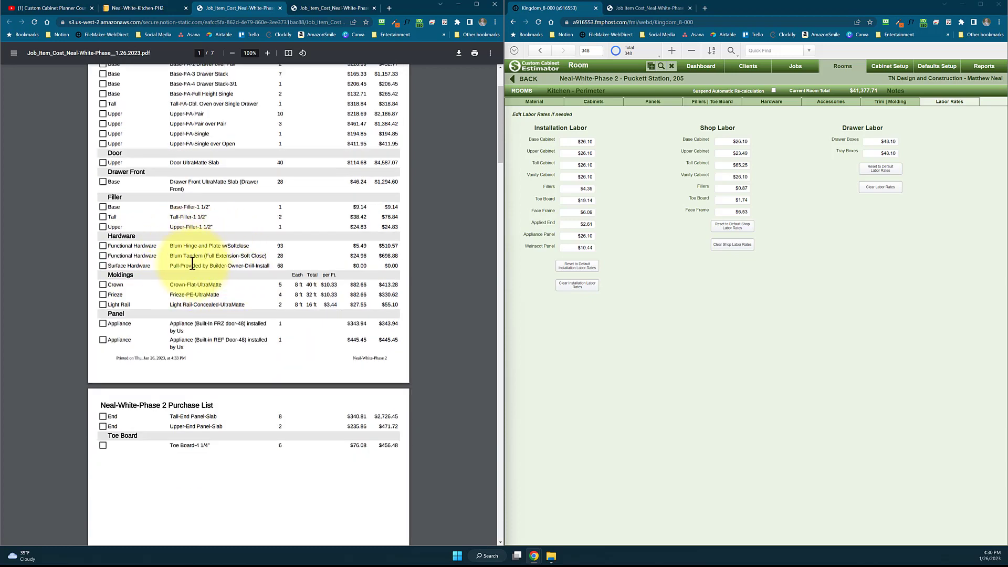
{"action": "scroll", "coordinate": [197, 263], "scroll_direction": "up", "scroll_amount": 5}
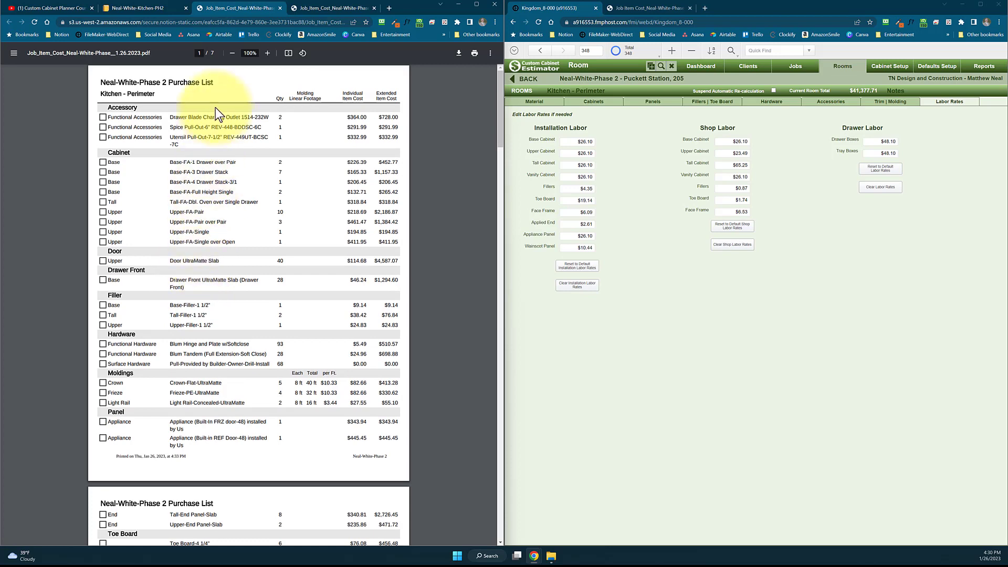
{"action": "scroll", "coordinate": [206, 294], "scroll_direction": "down", "scroll_amount": 3}
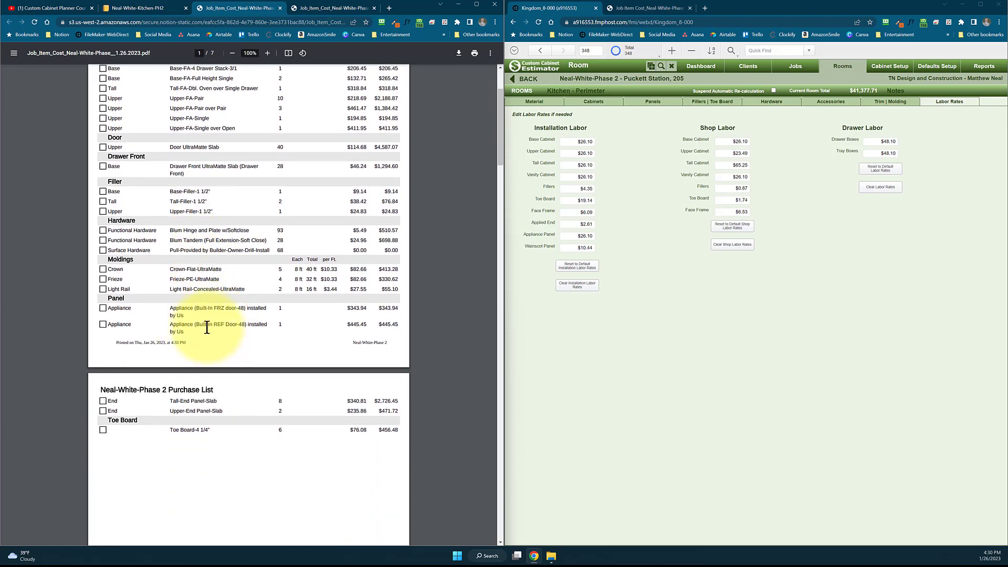
{"action": "scroll", "coordinate": [207, 328], "scroll_direction": "down", "scroll_amount": 1}
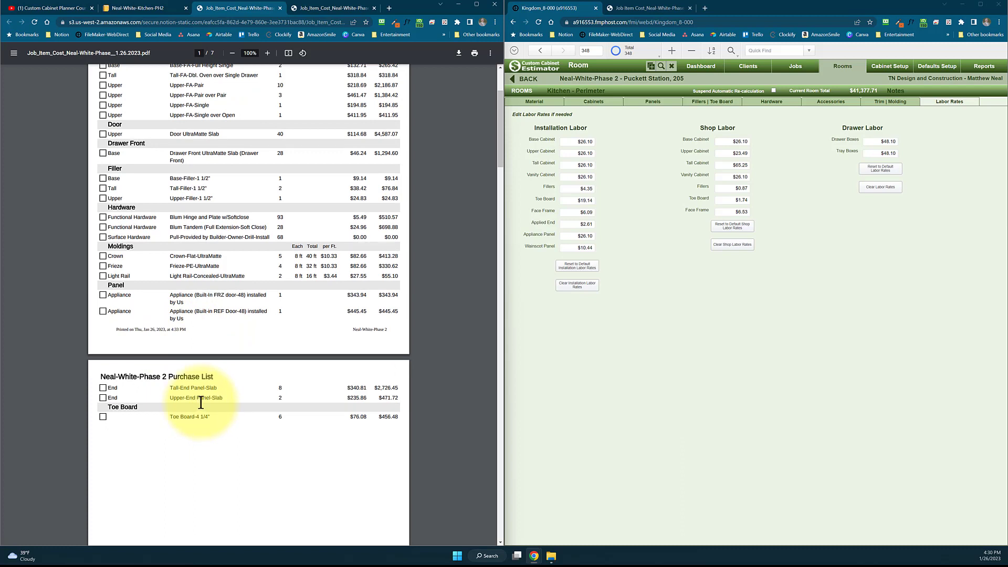
Recheck the Purchase List's item quantities and costs against the listed cabinets, doors, hardware and toe board
{"action": "scroll", "coordinate": [204, 264], "scroll_direction": "up", "scroll_amount": 3}
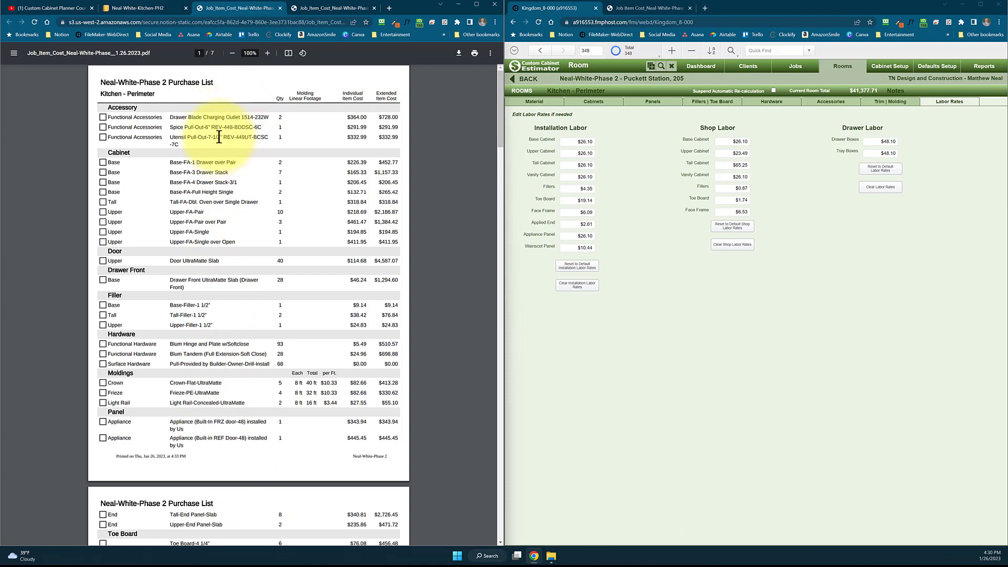
{"action": "scroll", "coordinate": [219, 137], "scroll_direction": "down", "scroll_amount": 1}
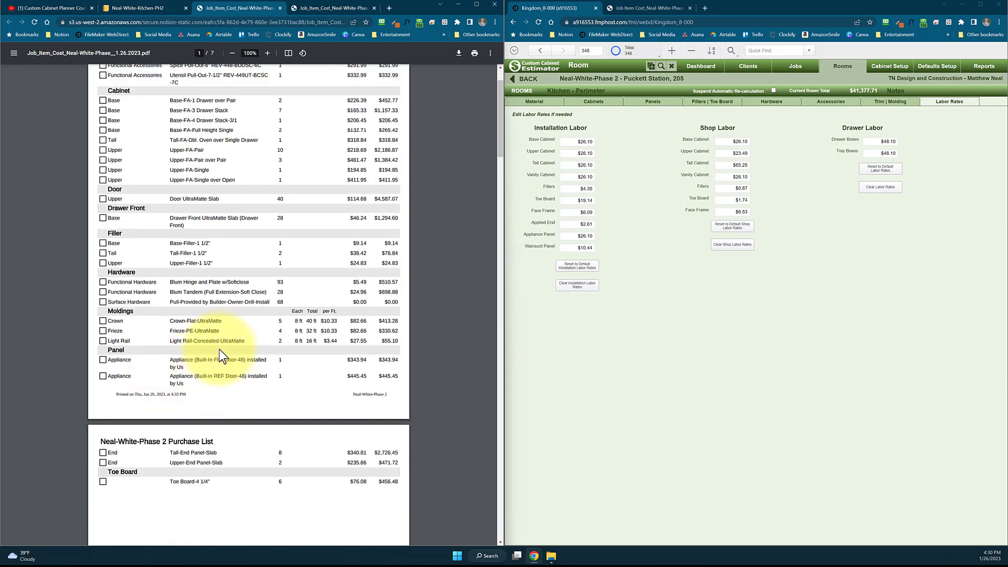
{"action": "scroll", "coordinate": [205, 462], "scroll_direction": "down", "scroll_amount": 1}
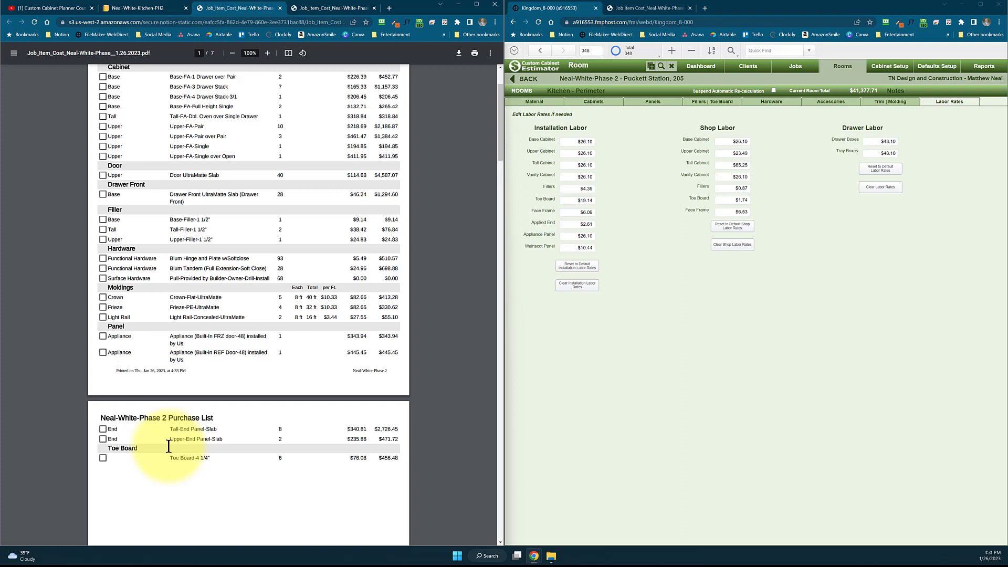
{"action": "scroll", "coordinate": [236, 320], "scroll_direction": "down", "scroll_amount": 1}
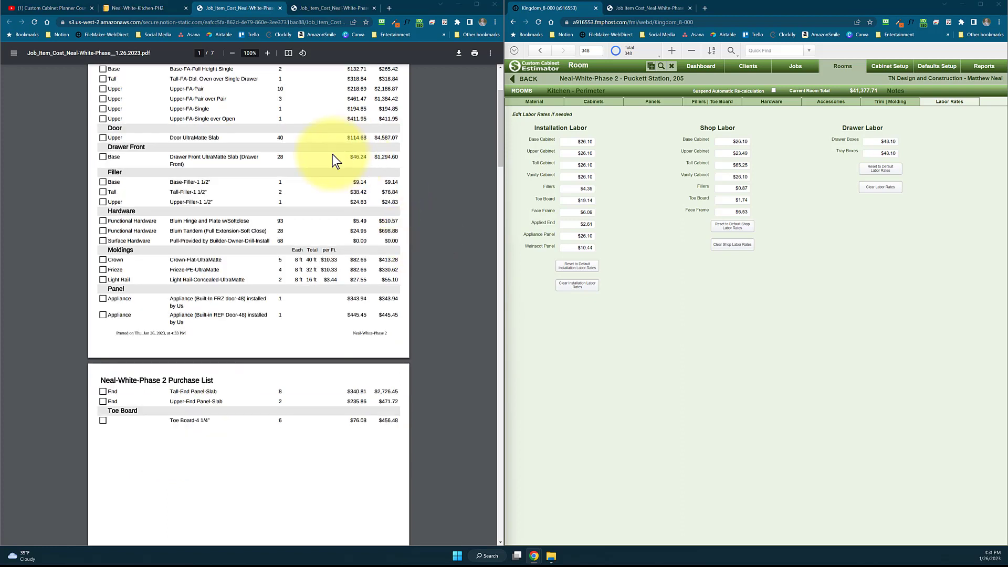
Return to the kitchen's procedures page, dismiss the report attachment list and review the supplier sections and remaining procedure headings
{"action": "left_click", "coordinate": [138, 7]}
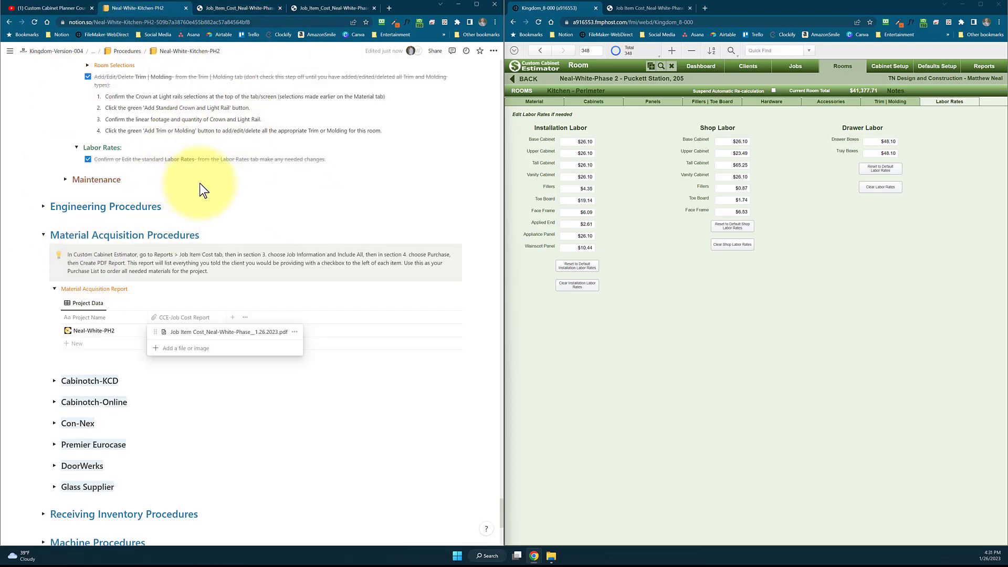
{"action": "key", "text": "Escape"}
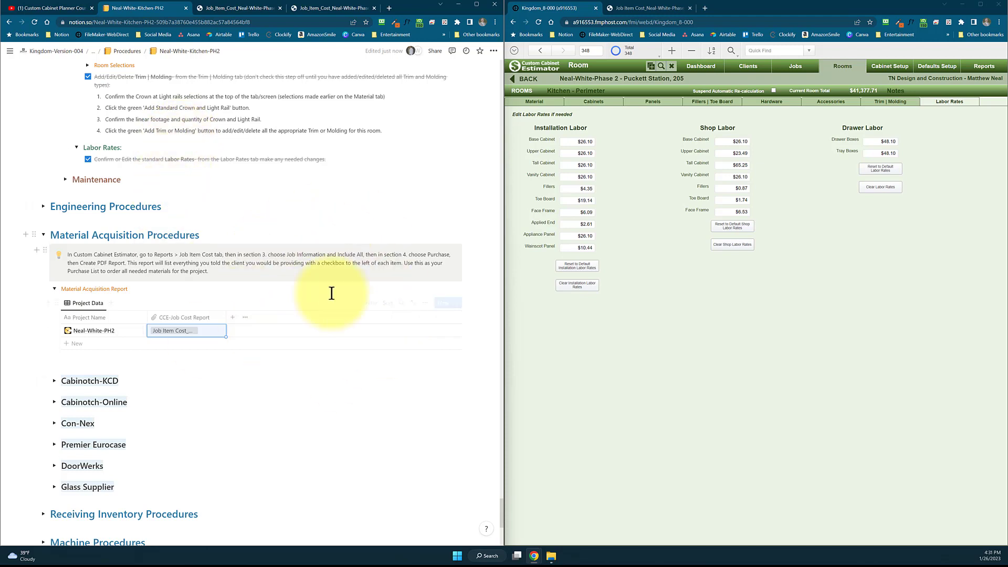
{"action": "scroll", "coordinate": [219, 250], "scroll_direction": "down", "scroll_amount": 1}
{"action": "scroll", "coordinate": [220, 248], "scroll_direction": "down", "scroll_amount": 2}
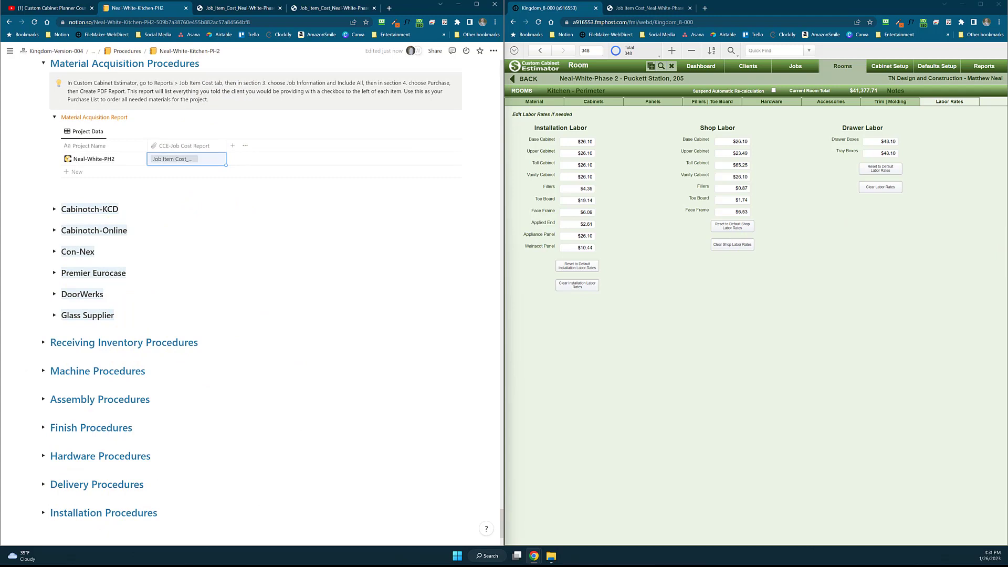
{"action": "left_click", "coordinate": [171, 167]}
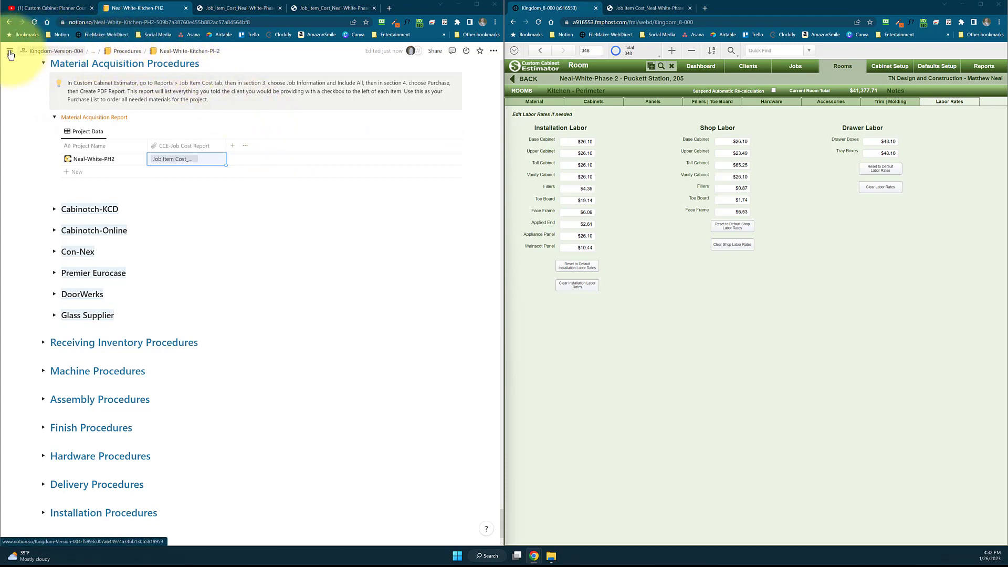
Open the Projects page under Kingdom-Ext-Ver-004 and look through the Active-ALL-Table's project and room statuses
{"action": "mouse_move", "coordinate": [4, 50]}
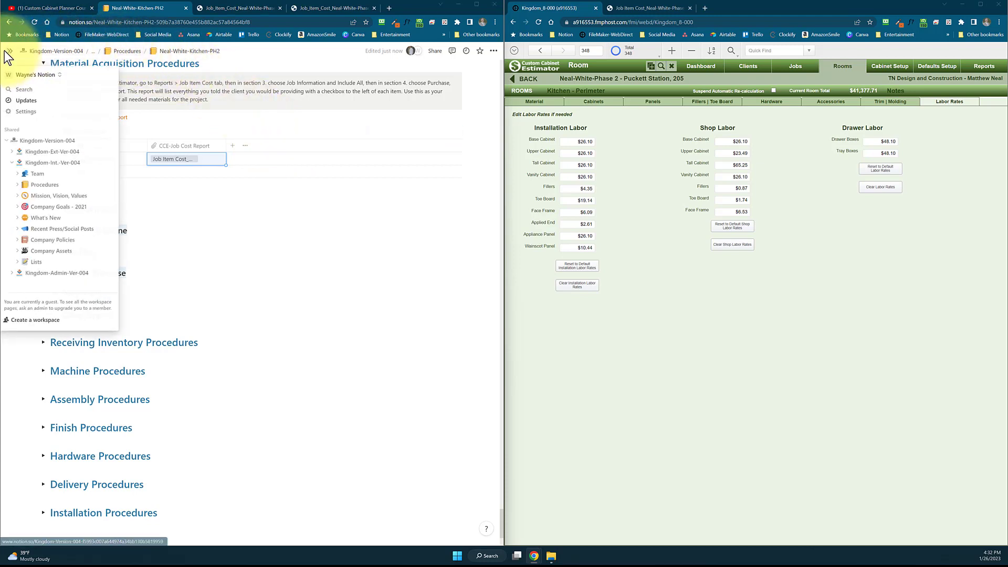
{"action": "left_click", "coordinate": [14, 152]}
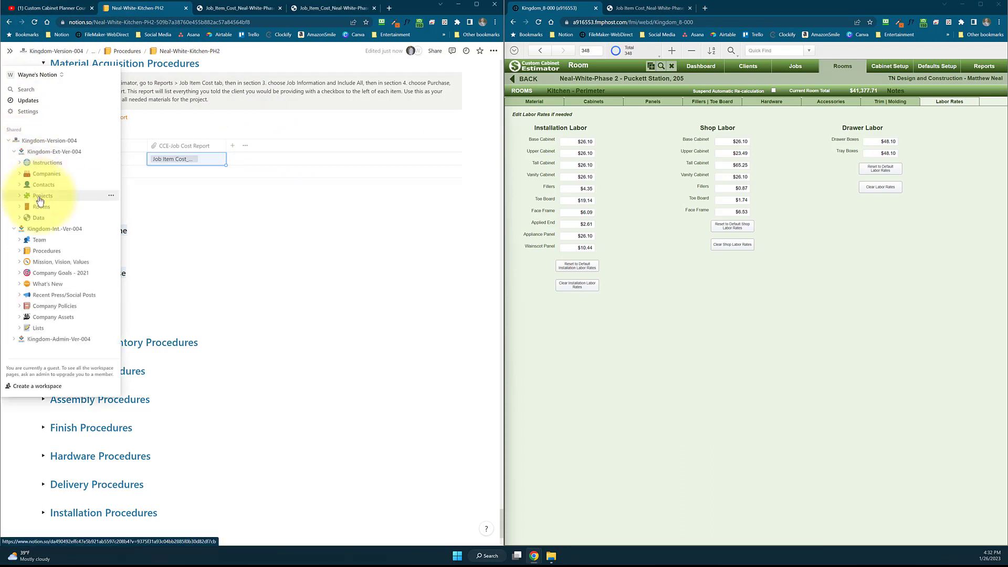
{"action": "left_click", "coordinate": [39, 198]}
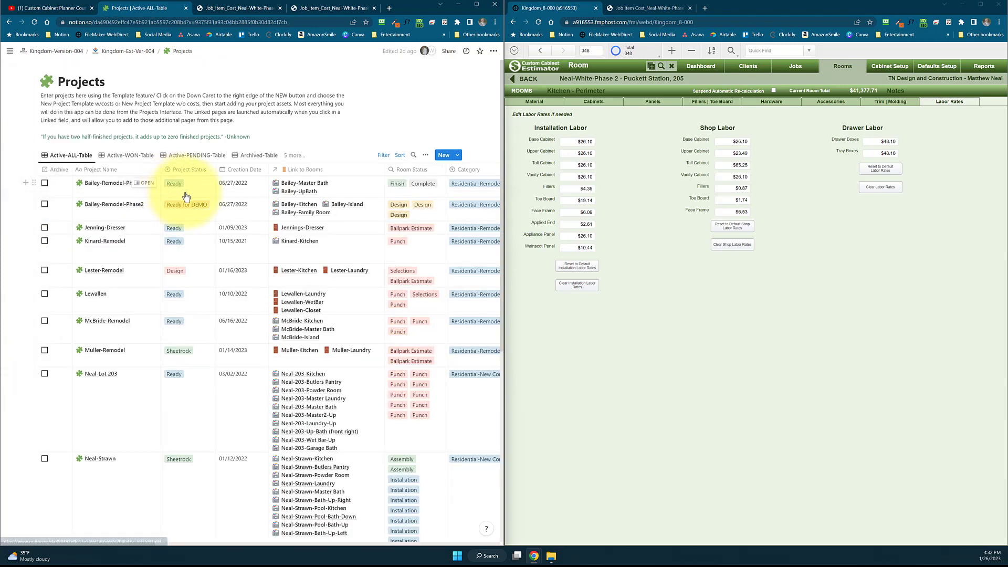
{"action": "scroll", "coordinate": [244, 452], "scroll_direction": "down", "scroll_amount": 3}
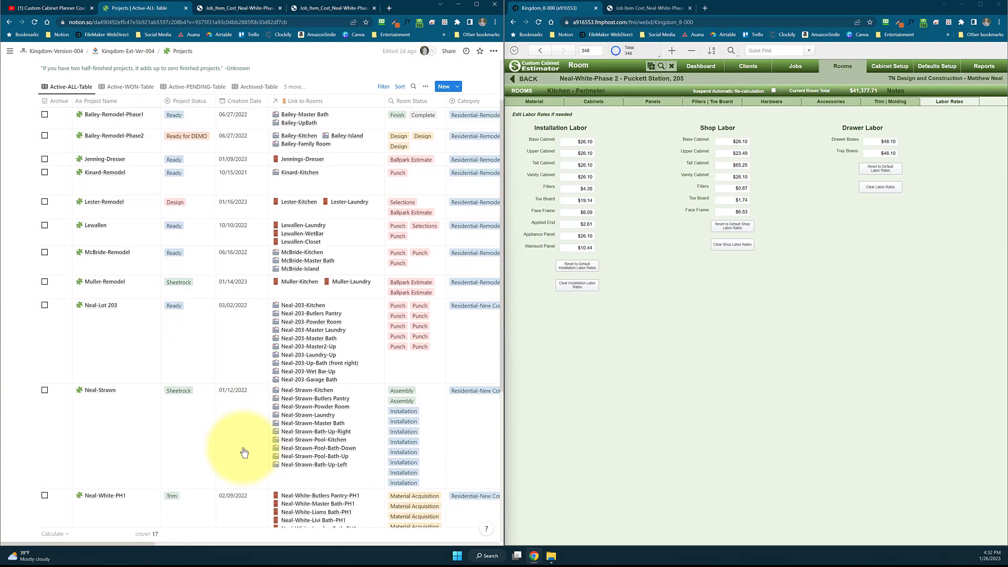
{"action": "scroll", "coordinate": [243, 348], "scroll_direction": "up", "scroll_amount": 3}
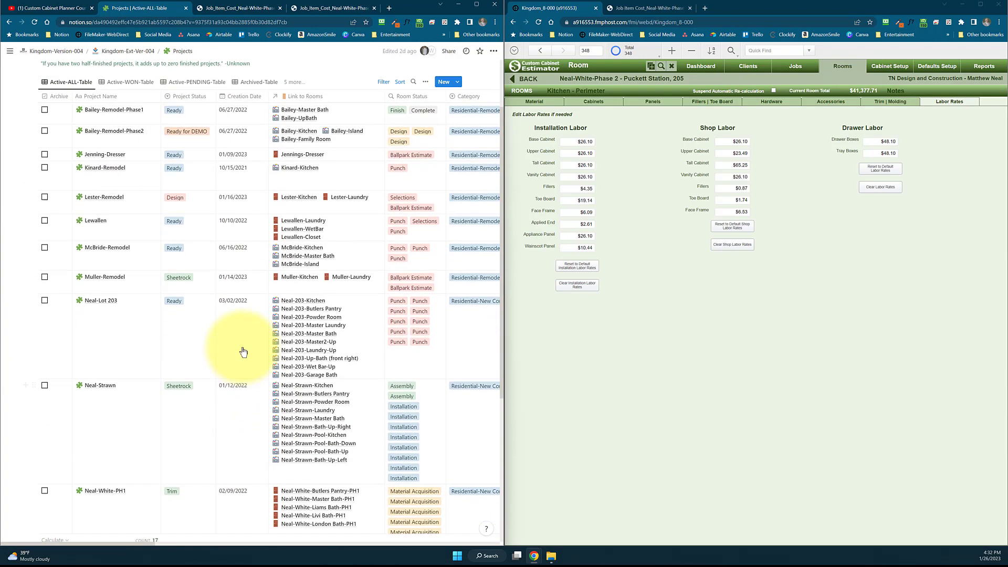
{"action": "scroll", "coordinate": [190, 286], "scroll_direction": "down", "scroll_amount": 6}
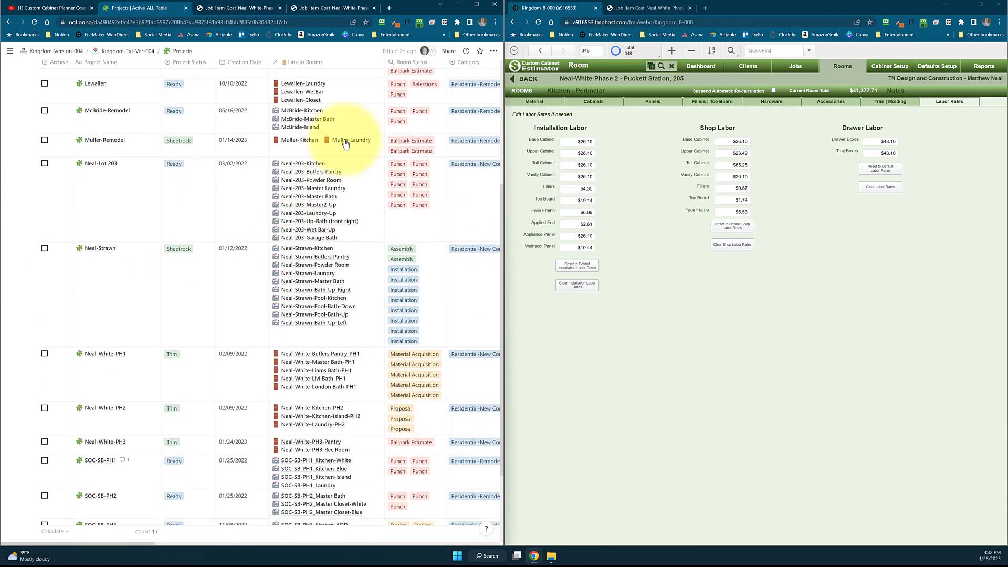
Maximize the browser window and review the active projects table with its company, contact, cost and cabinet quantity columns
{"action": "left_click", "coordinate": [477, 8]}
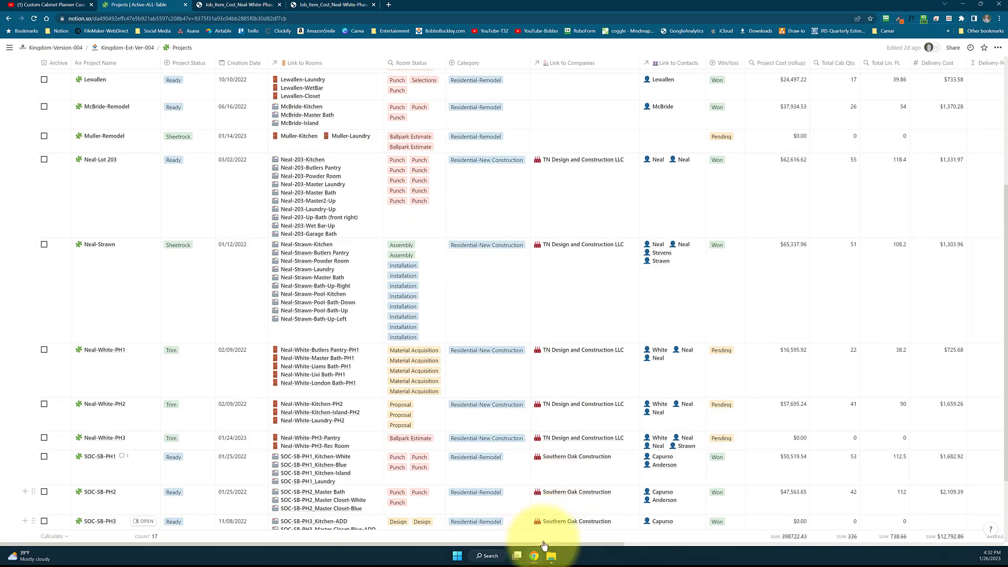
{"action": "scroll", "coordinate": [198, 351], "scroll_direction": "down", "scroll_amount": 2}
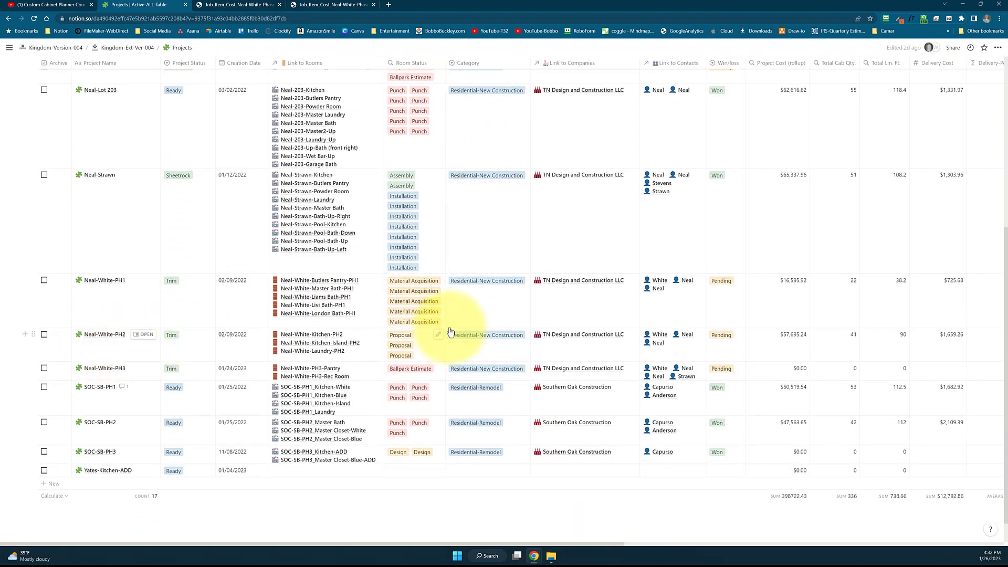
{"action": "scroll", "coordinate": [462, 325], "scroll_direction": "up", "scroll_amount": 3}
{"action": "scroll", "coordinate": [551, 254], "scroll_direction": "up", "scroll_amount": 3}
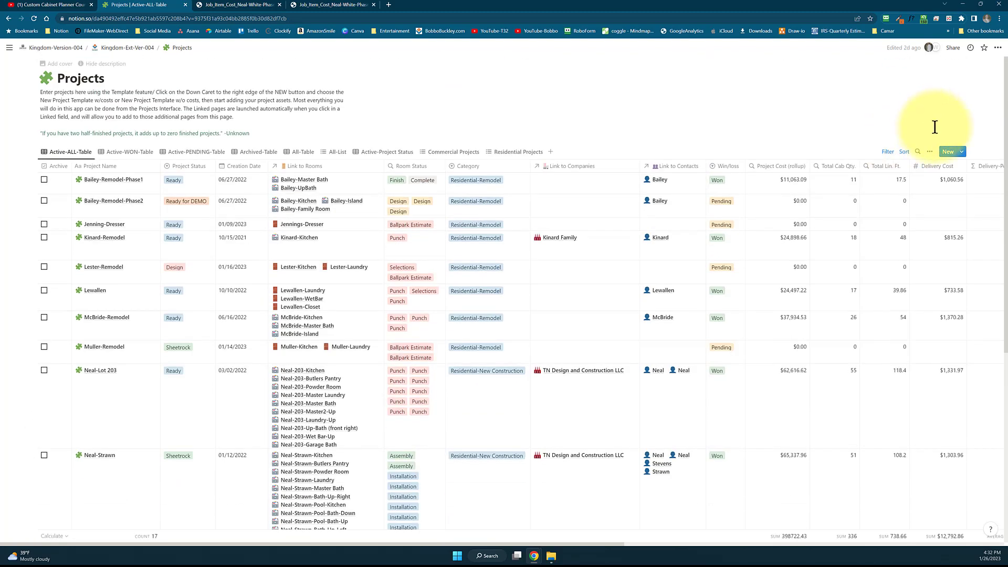
Search the projects table for the client's PH2 project and examine its project cost, Cost Per Cab. and Cost Per Lin. Ft. columns
{"action": "left_click", "coordinate": [916, 154]}
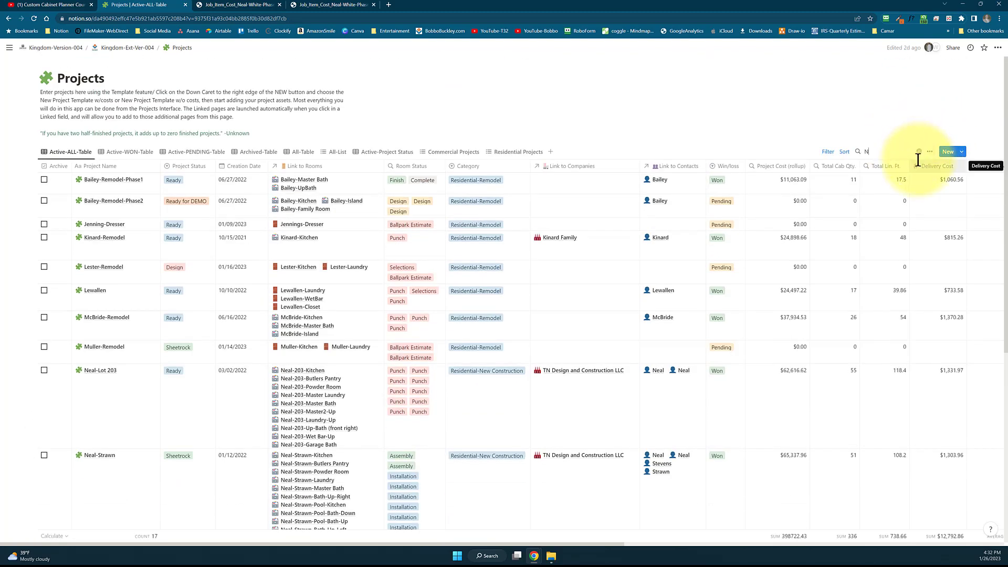
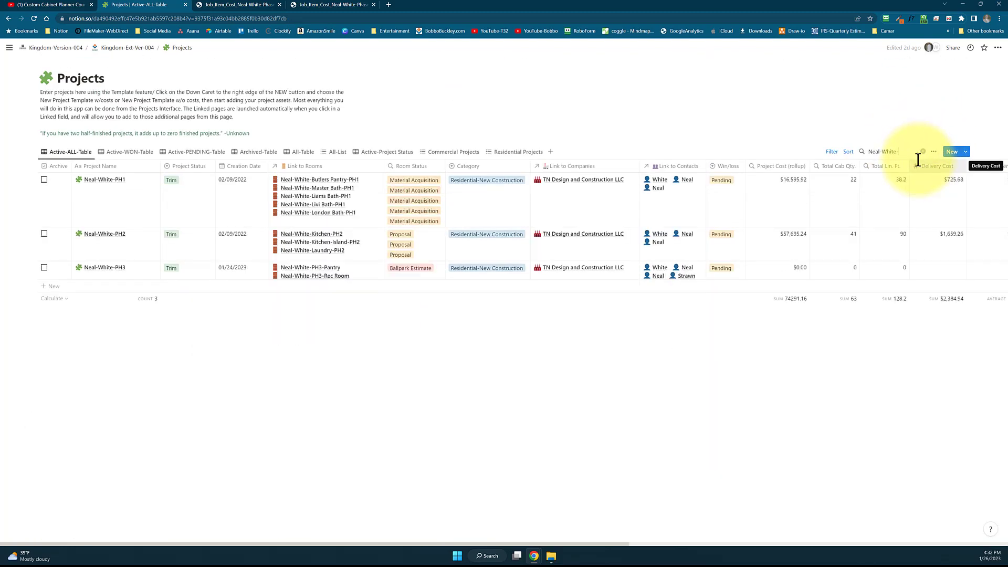
{"action": "type", "text": "PH2"}
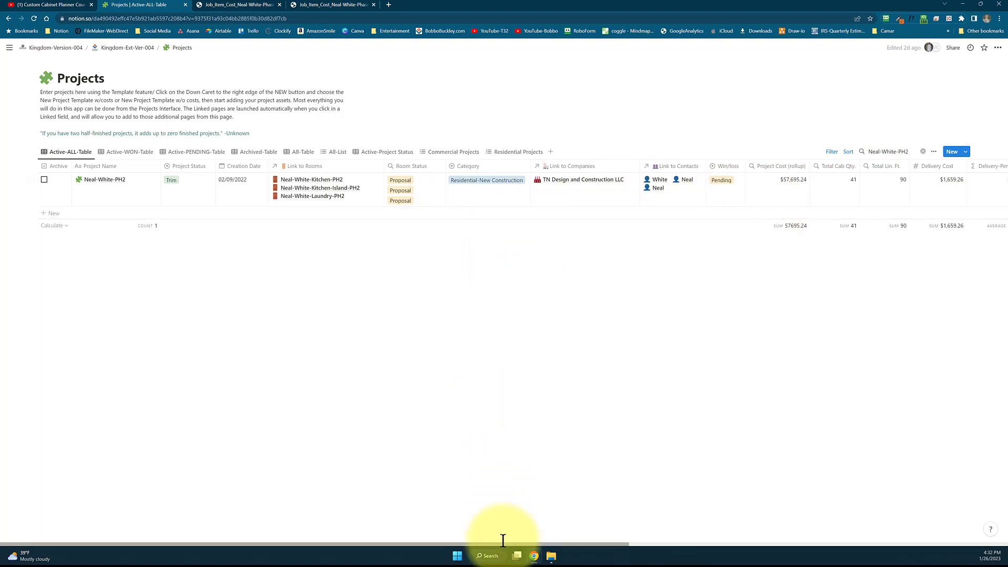
{"action": "left_click_drag", "start_coordinate": [506, 542], "coordinate": [747, 542]}
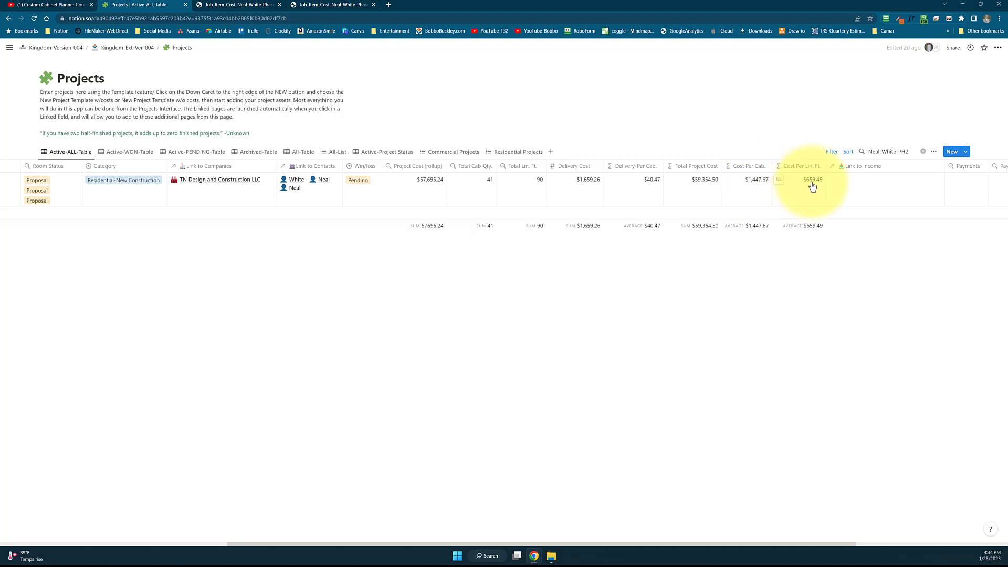
Go to the Rooms page under Kingdom-Ext-Ver-004, find the PH2 project group and open its Kitchen room record as a full page
{"action": "left_click", "coordinate": [123, 50]}
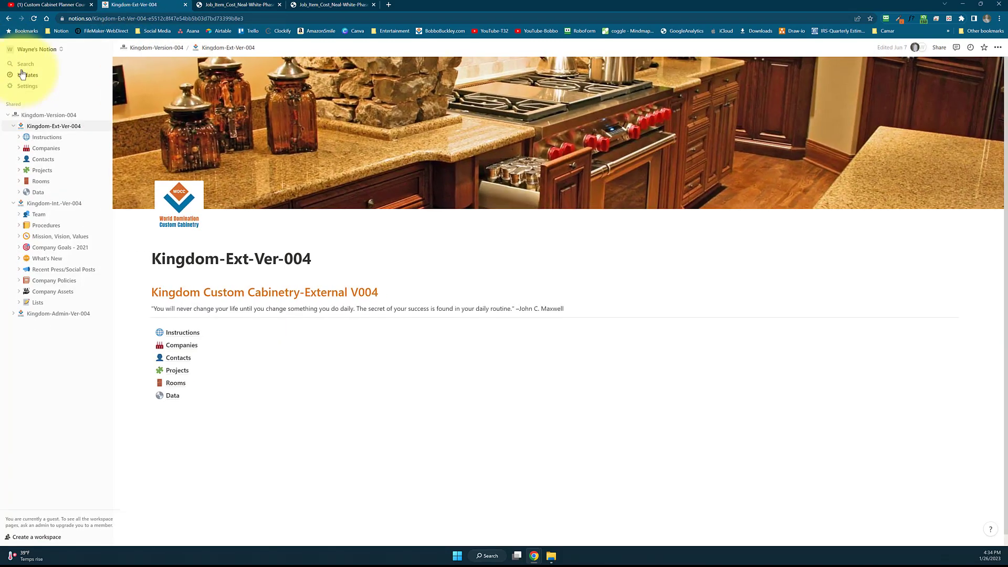
{"action": "left_click", "coordinate": [38, 182]}
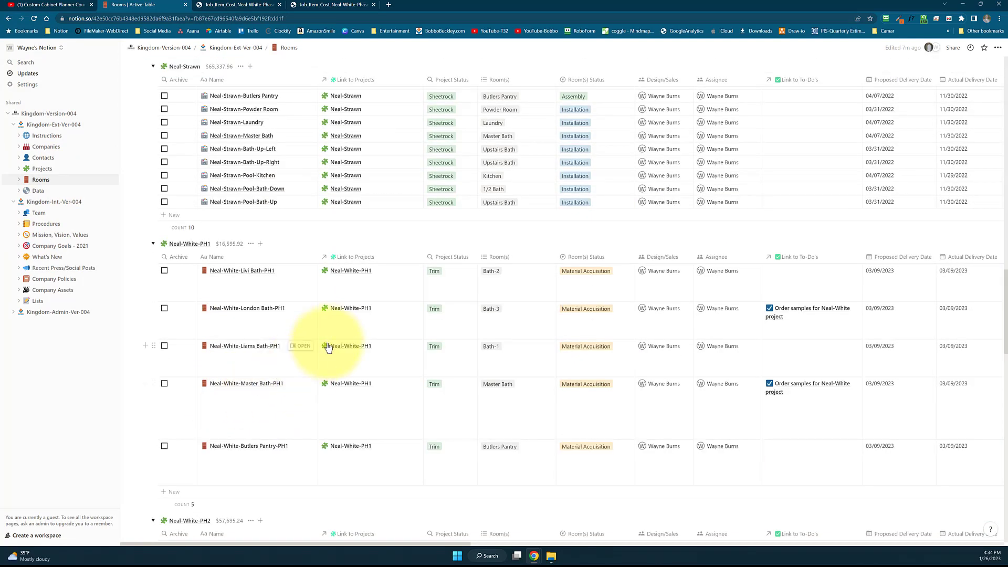
{"action": "scroll", "coordinate": [306, 341], "scroll_direction": "down", "scroll_amount": 4}
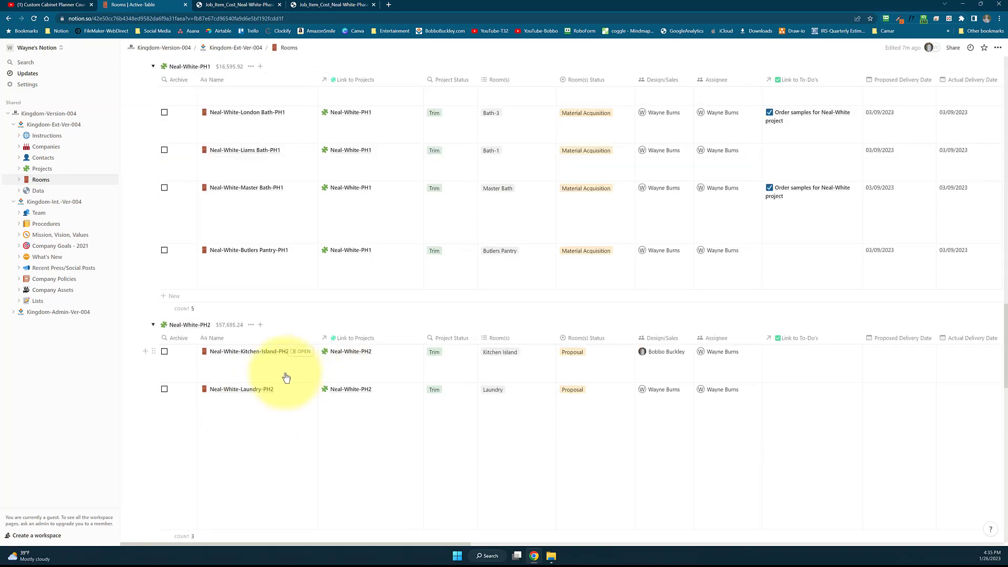
{"action": "scroll", "coordinate": [288, 379], "scroll_direction": "down", "scroll_amount": 2}
{"action": "left_click", "coordinate": [304, 474]}
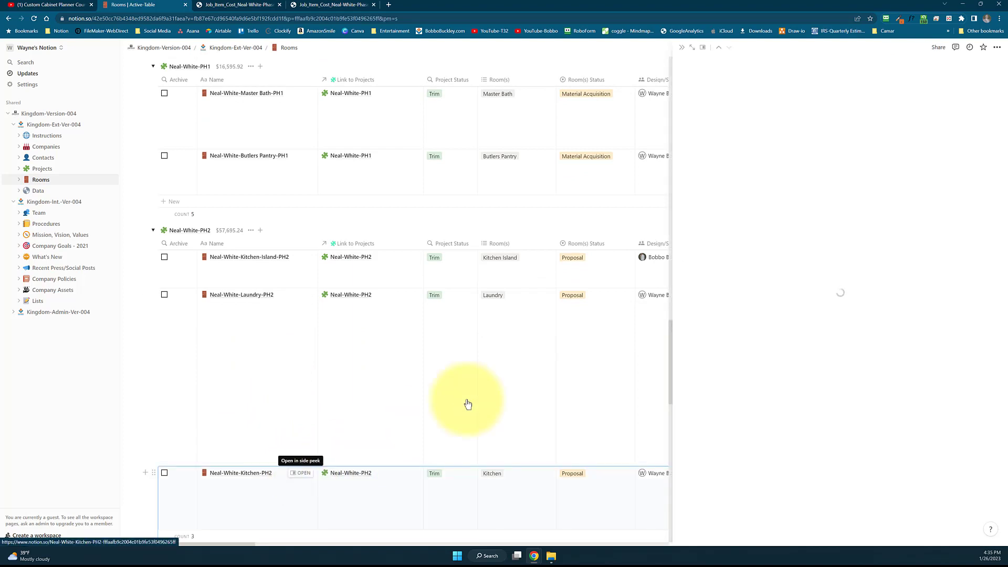
{"action": "left_click", "coordinate": [692, 48]}
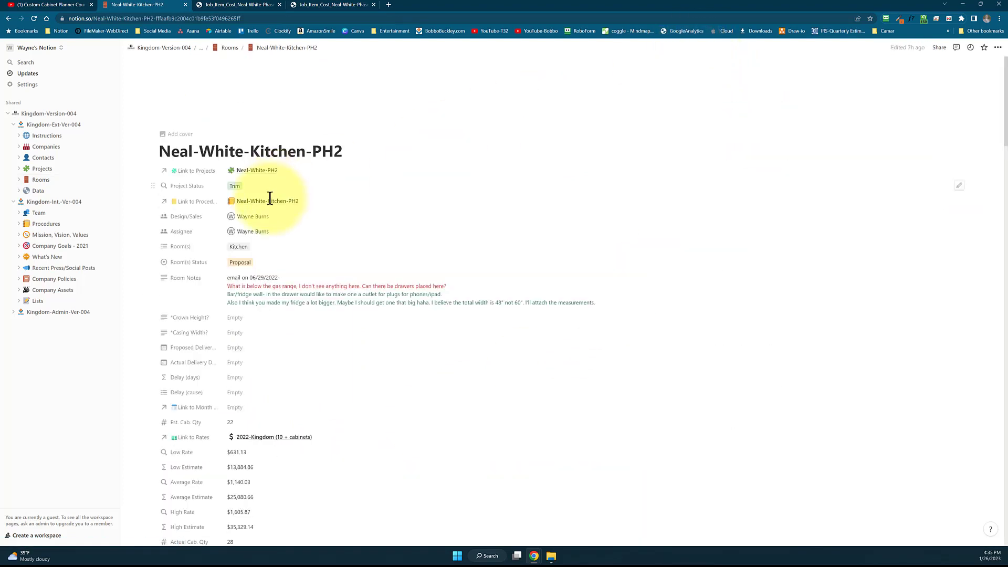
Examine the kitchen room record's properties, from room notes and rate estimates to actual room price and cost per linear foot
{"action": "scroll", "coordinate": [274, 231], "scroll_direction": "down", "scroll_amount": 1}
{"action": "scroll", "coordinate": [274, 233], "scroll_direction": "down", "scroll_amount": 2}
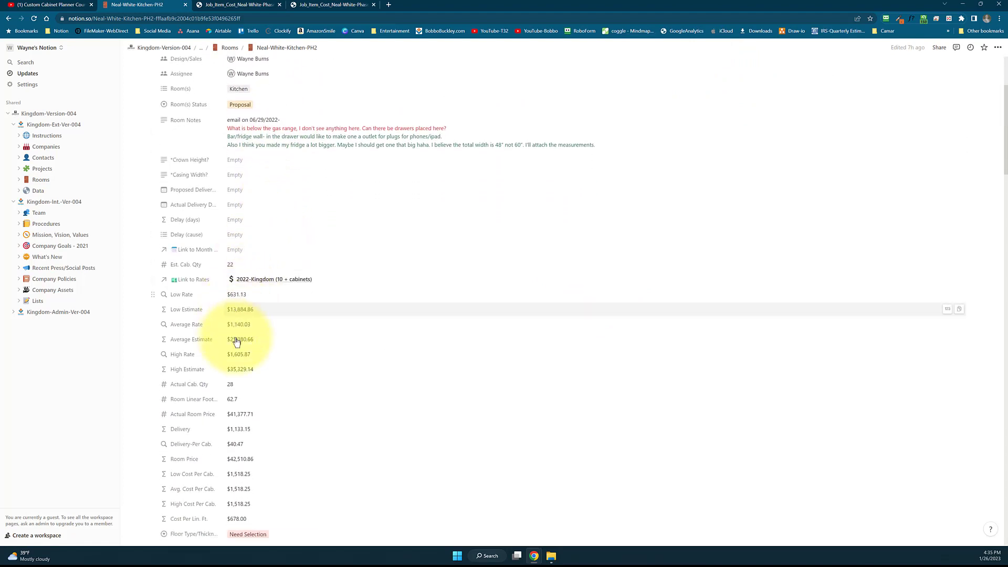
{"action": "scroll", "coordinate": [249, 314], "scroll_direction": "down", "scroll_amount": 1}
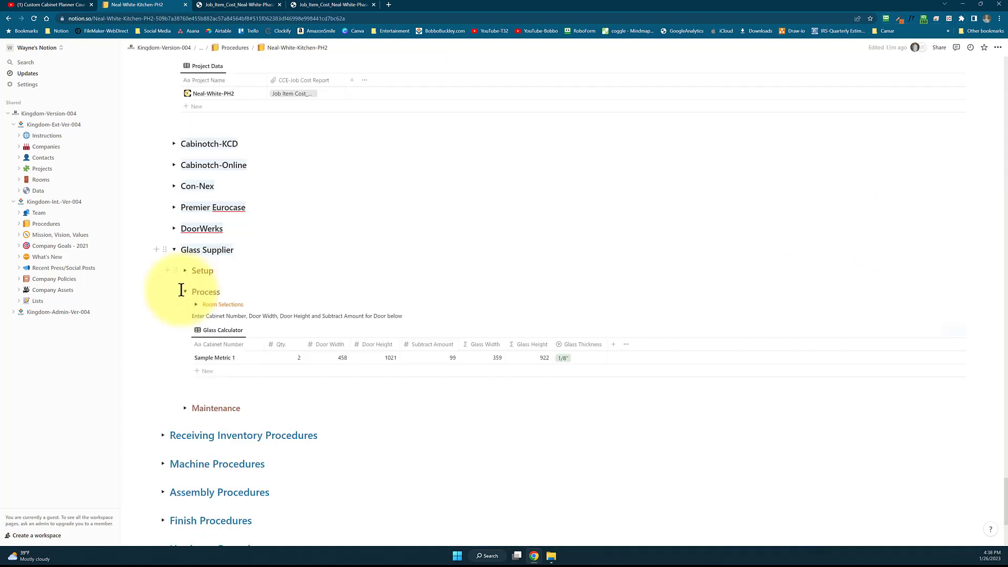
Collapse the Process subsection and the Glass Supplier section on the kitchen's procedures page
{"action": "left_click", "coordinate": [181, 290]}
{"action": "left_click", "coordinate": [173, 250]}
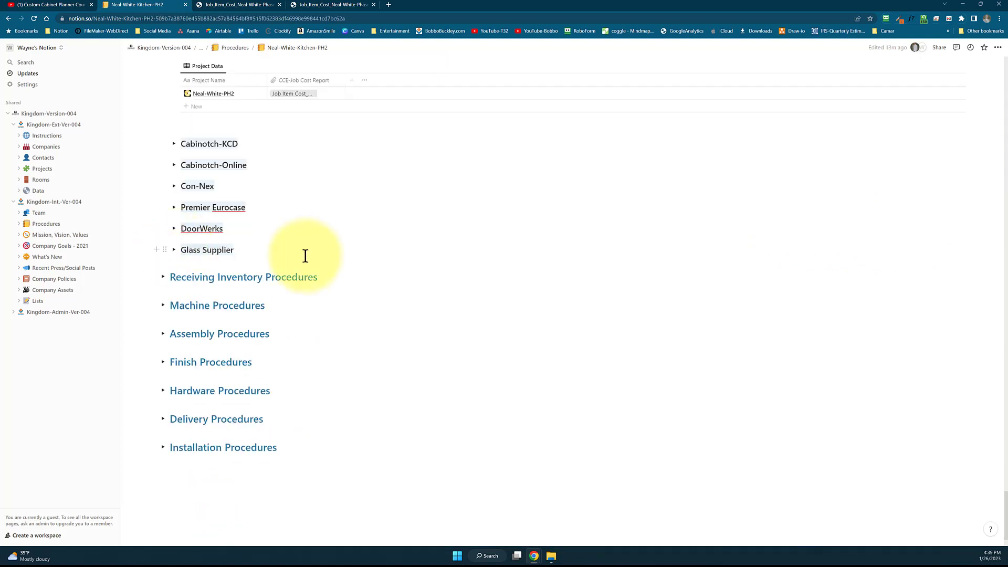